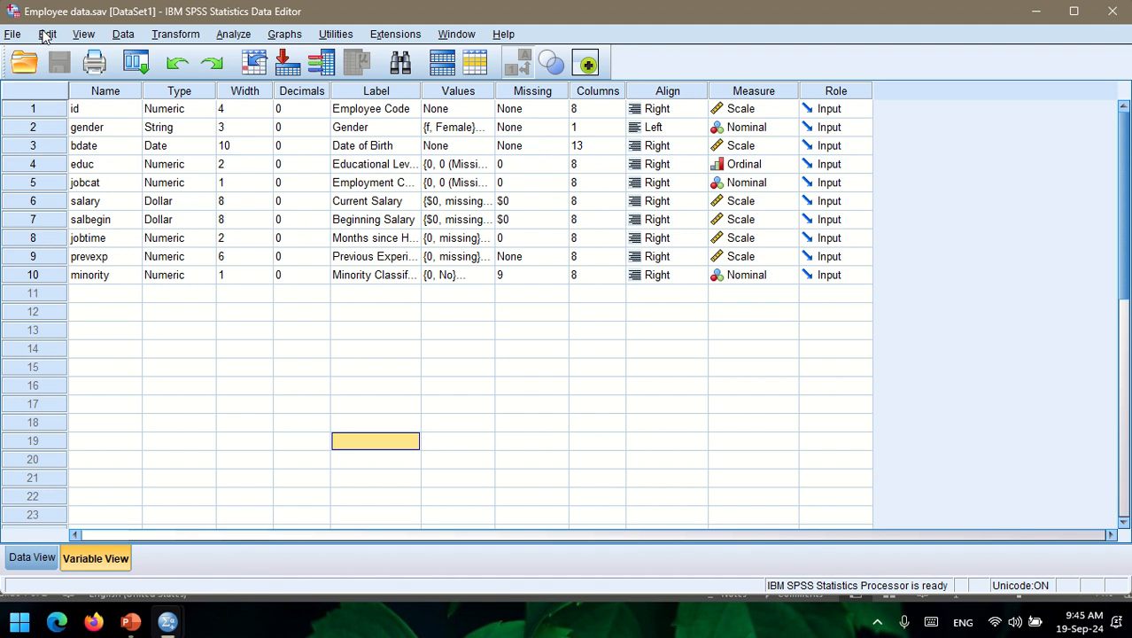
- Start a One-Sample T Test and add Current Salary as the test variable
left_click(235, 35)
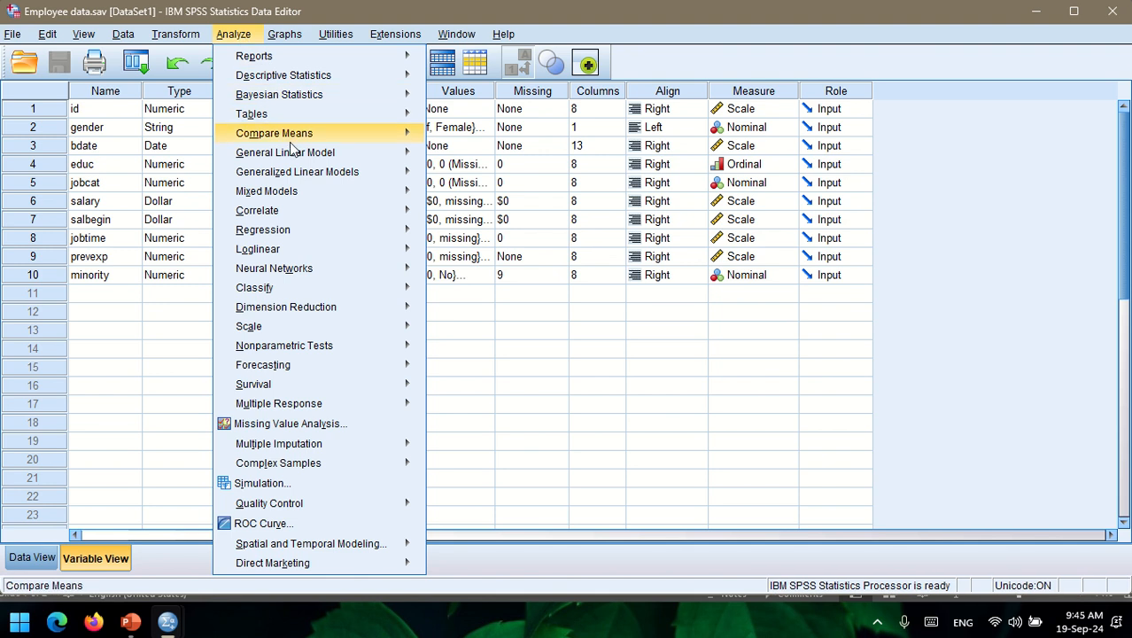
mouse_move(289, 141)
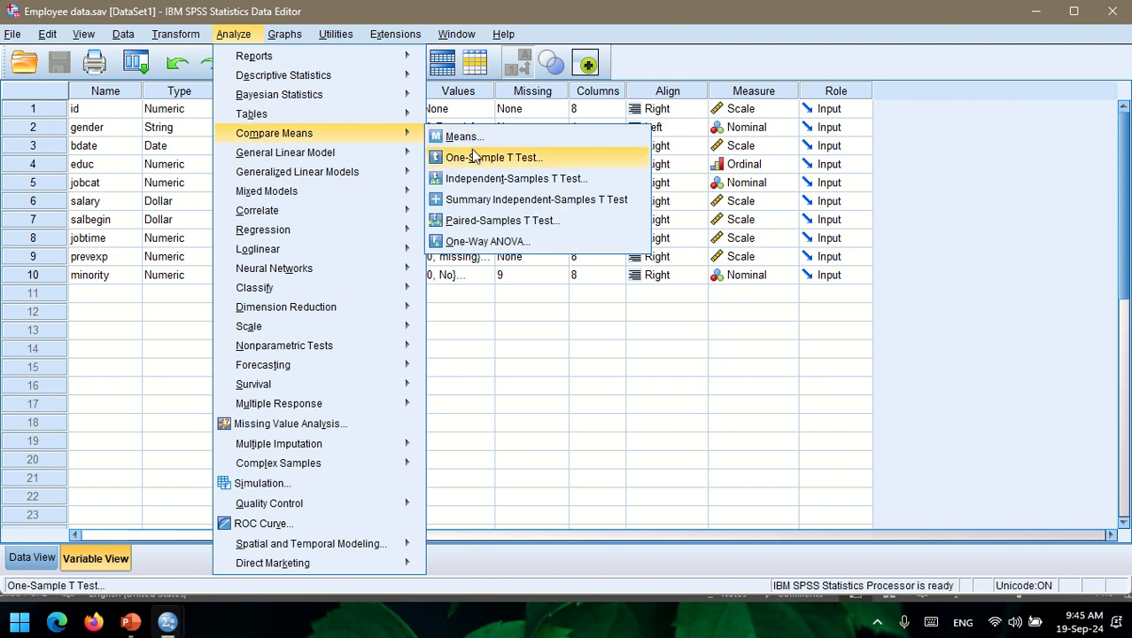
left_click(479, 158)
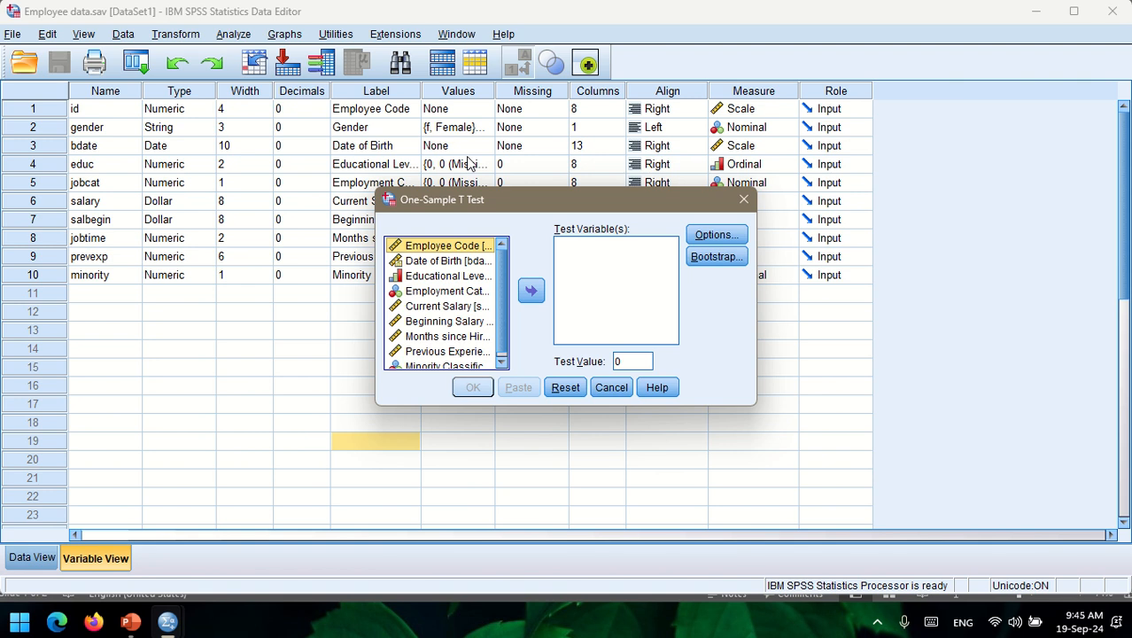
left_click(452, 306)
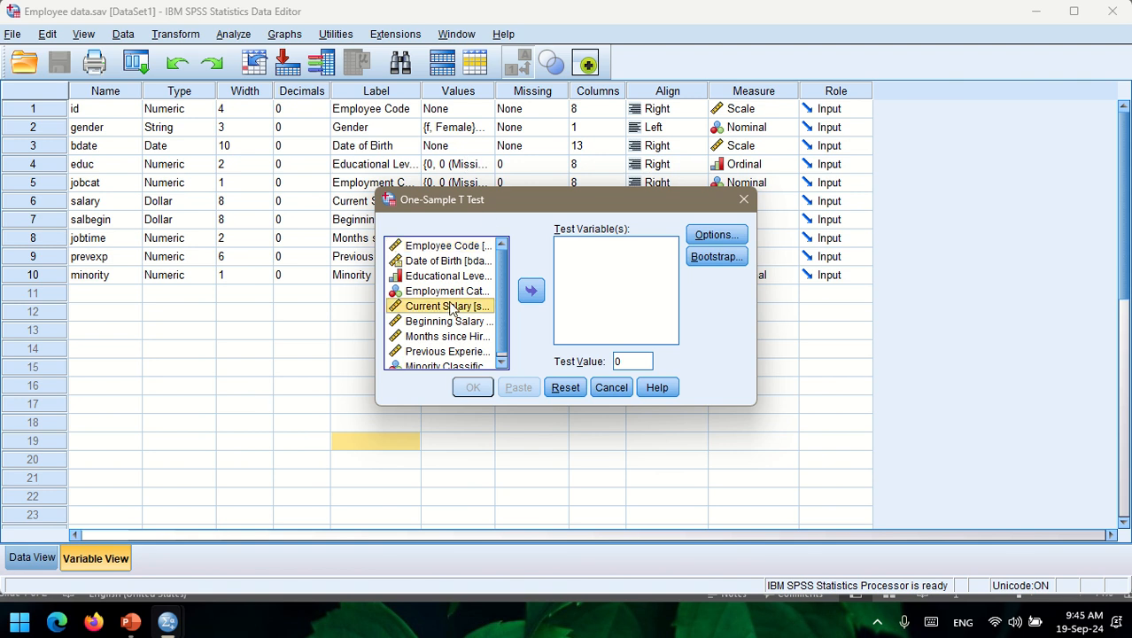
left_click(533, 292)
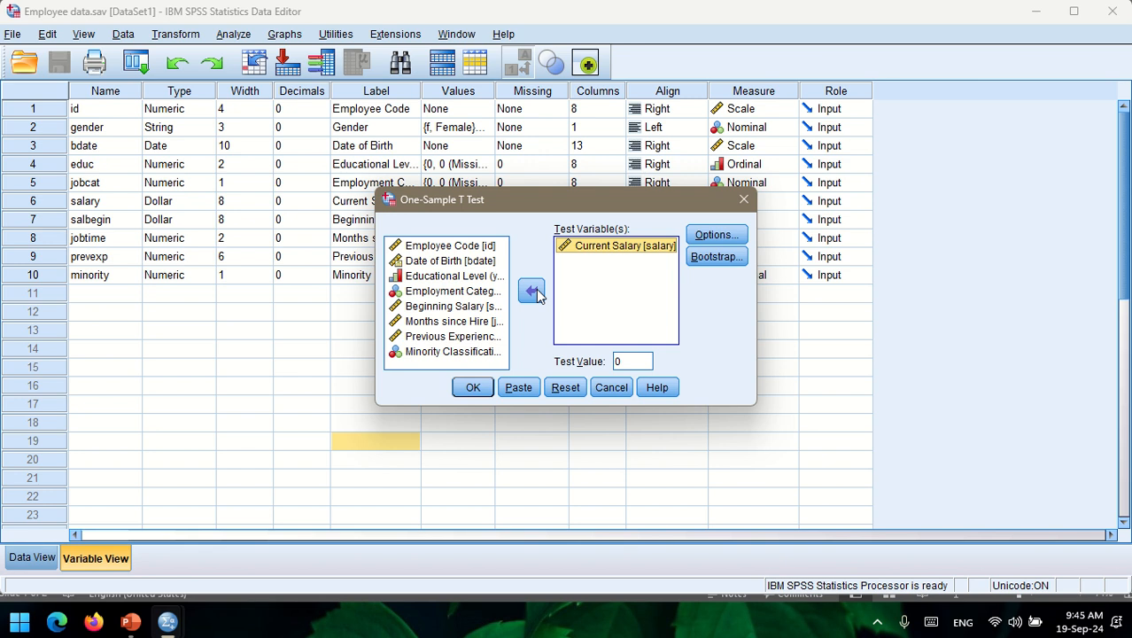
- Set the test value to 40000 and run the one-sample t test
double_click(619, 360)
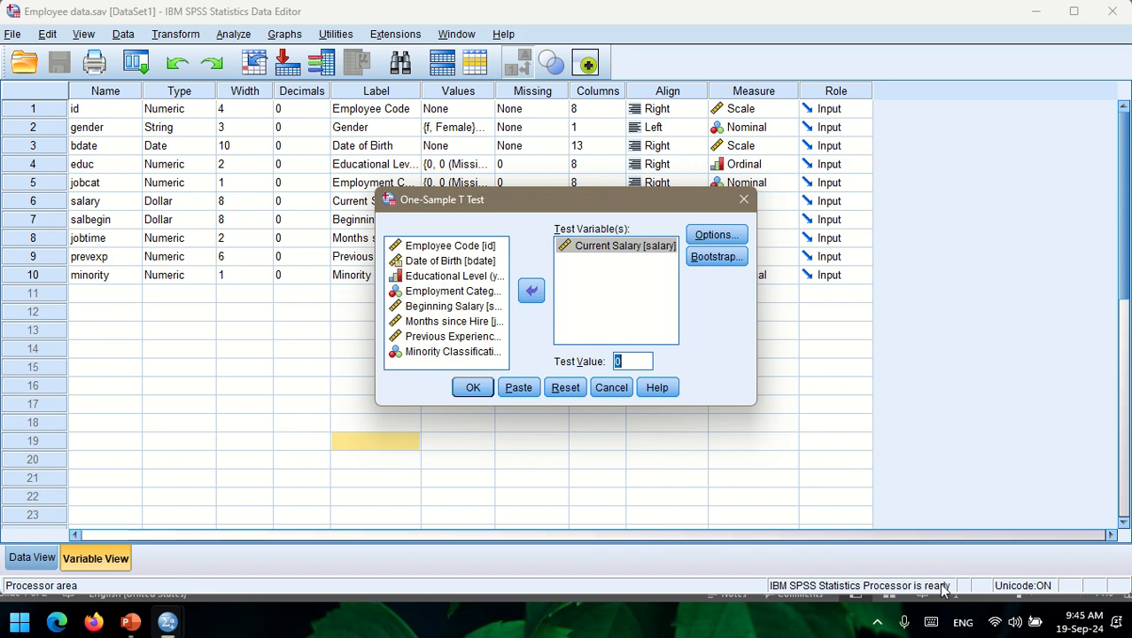
left_click(931, 622)
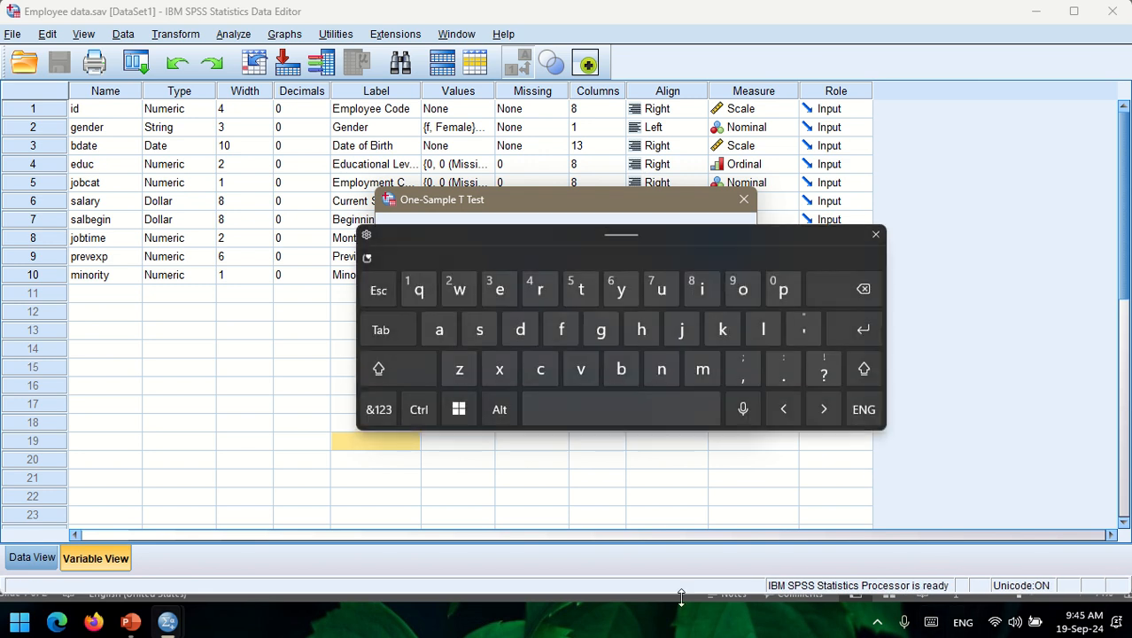
left_click(379, 409)
left_click(781, 289)
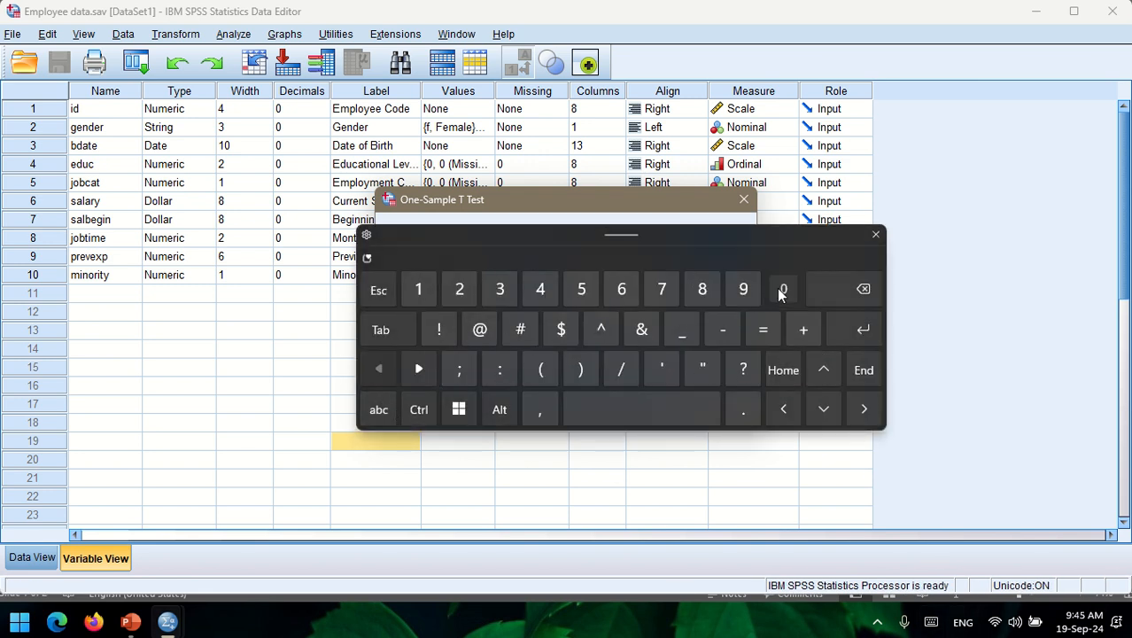
left_click(781, 289)
left_click(850, 329)
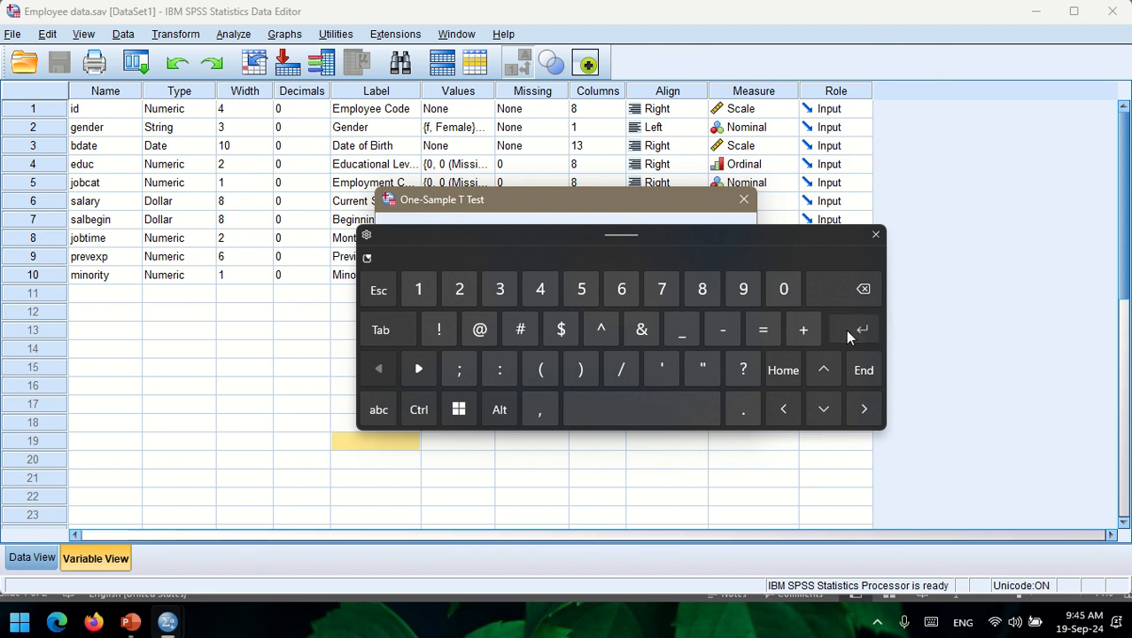
left_click(876, 235)
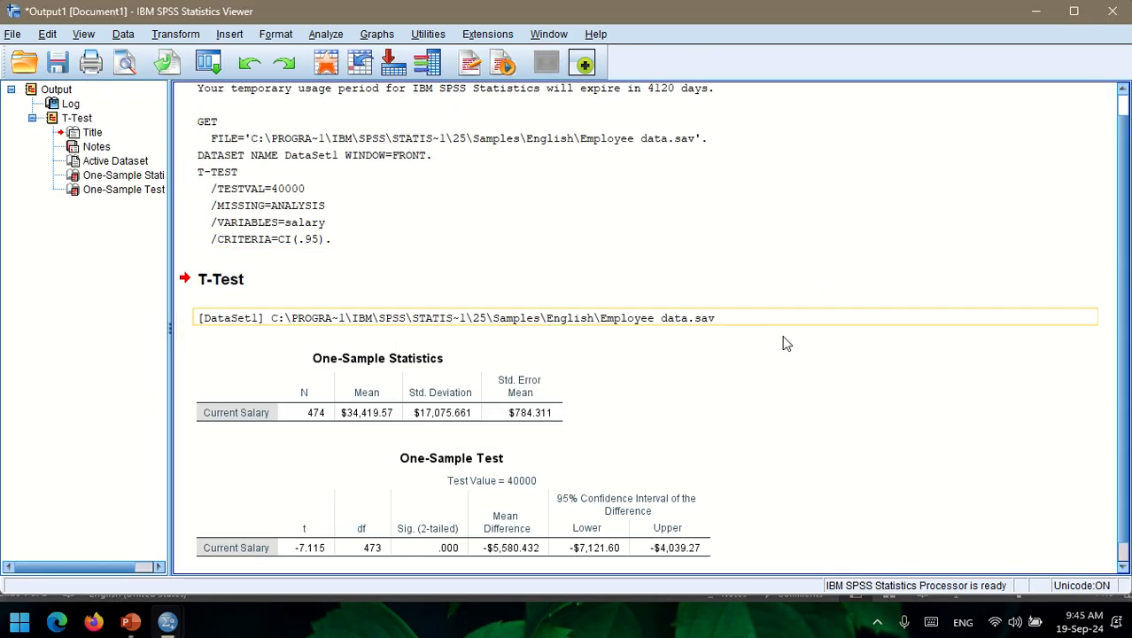
- Review the One-Sample Test table in the output and close the output document without saving it
scroll(717, 416, "down", 1)
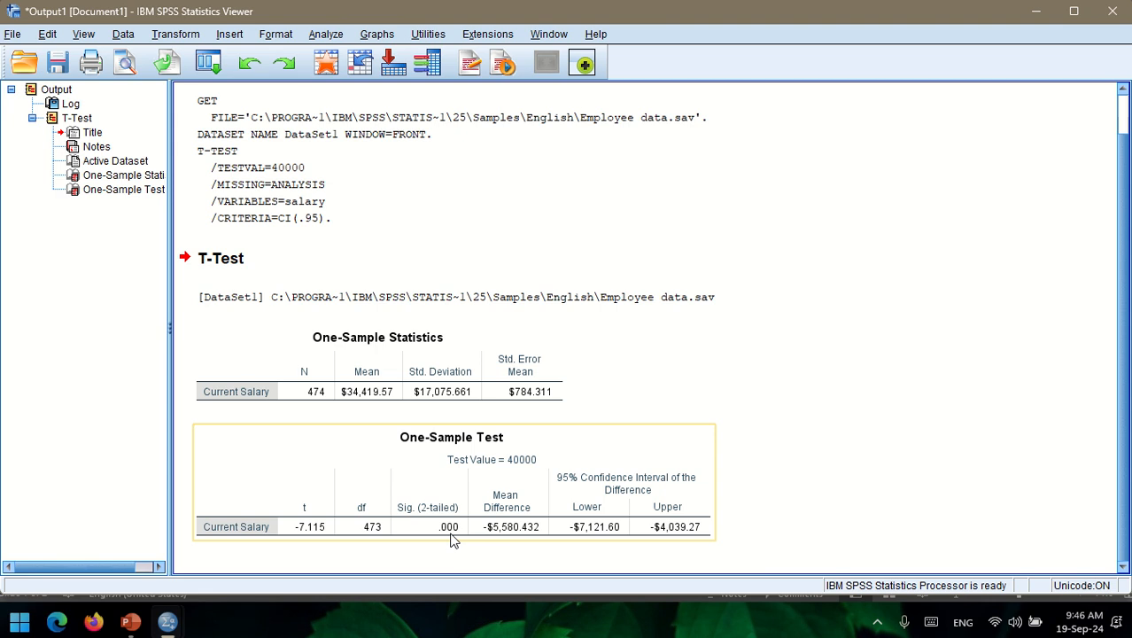
left_click(354, 403)
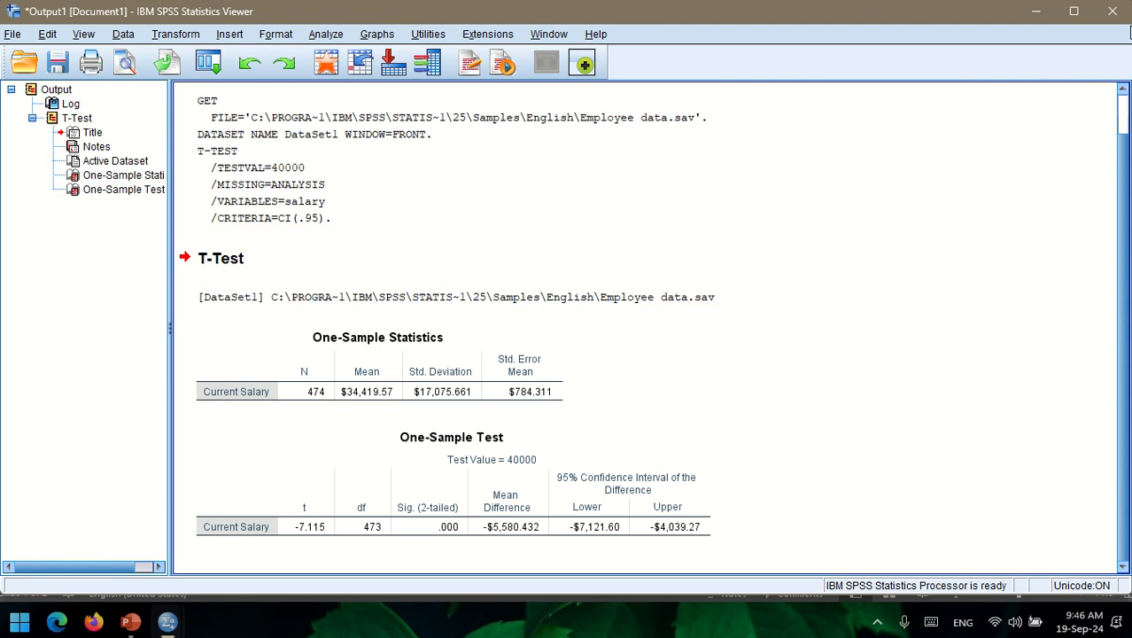
left_click(446, 496)
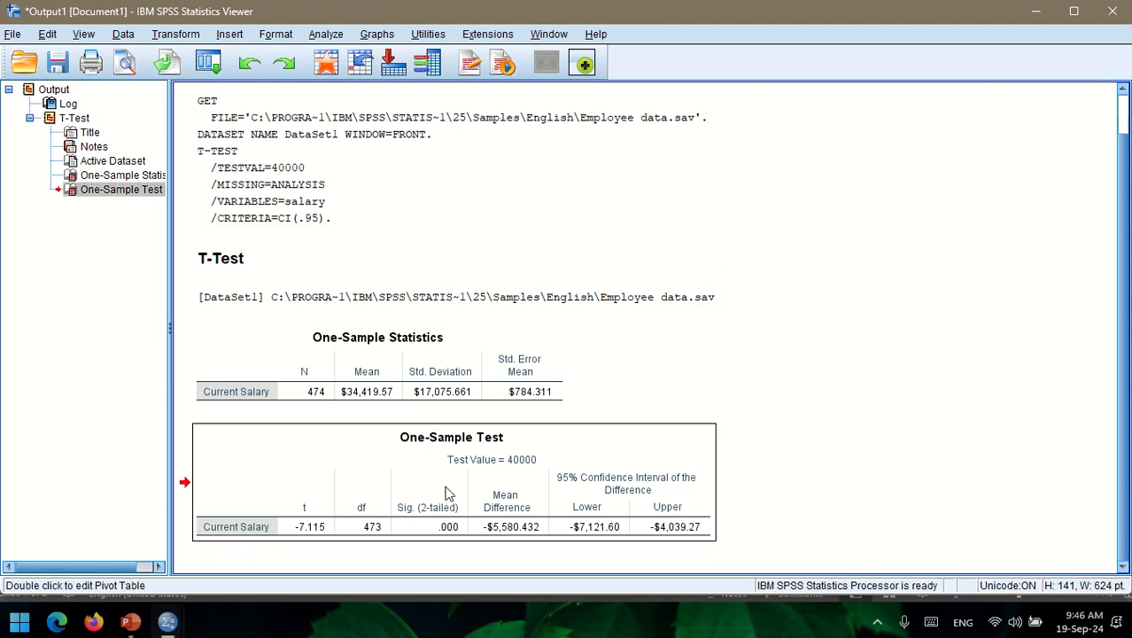
right_click(446, 496)
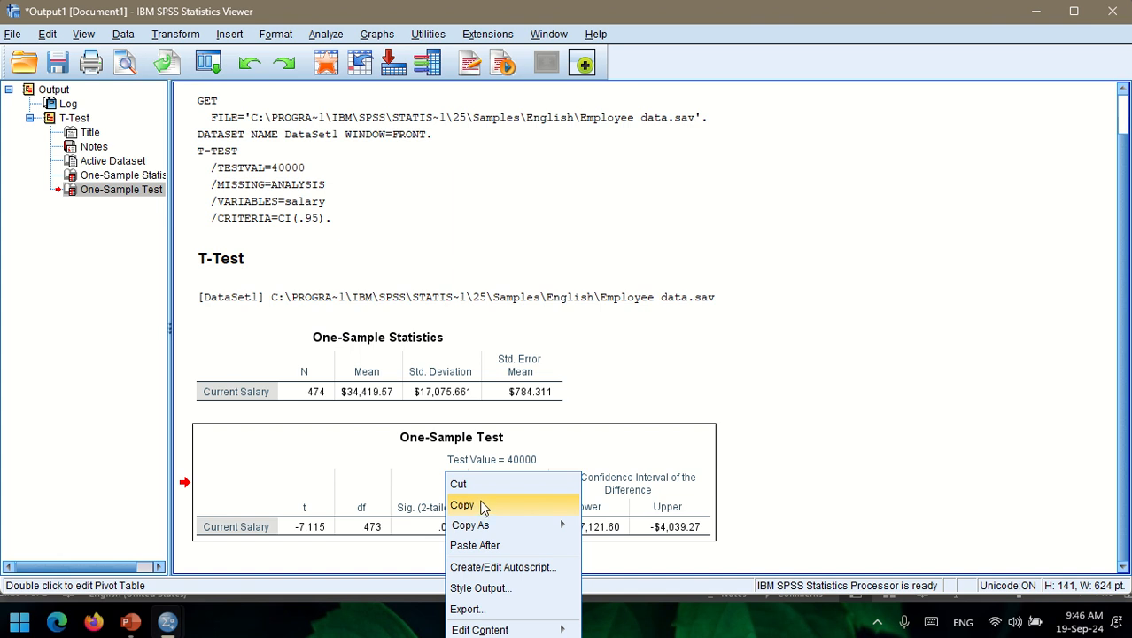
left_click(1111, 11)
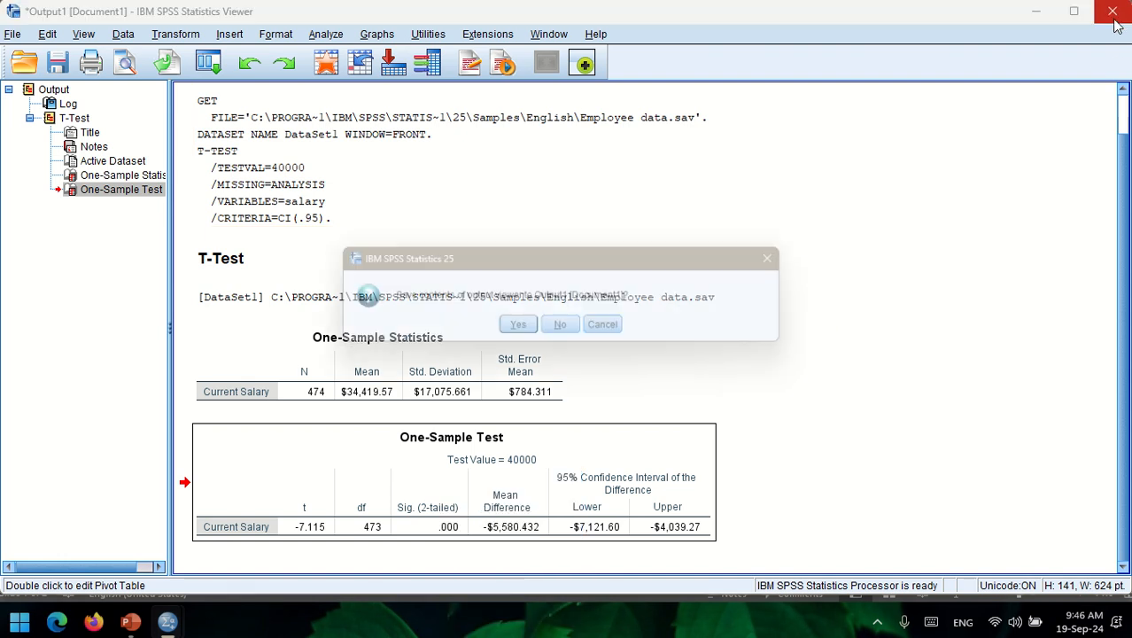
left_click(564, 329)
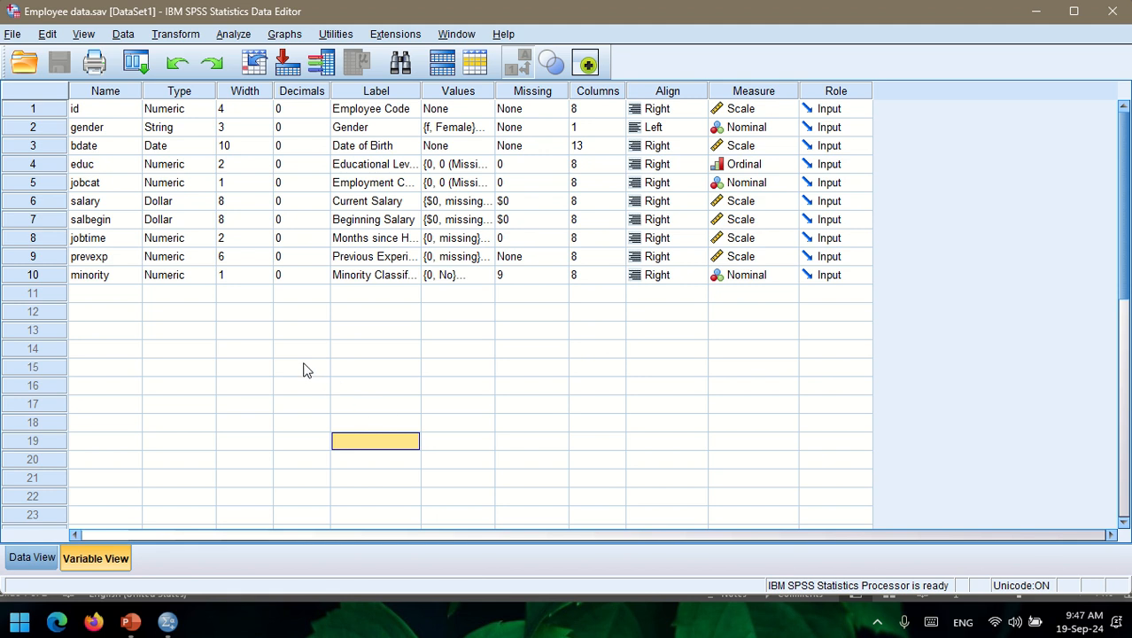
- Start an Independent-Samples T Test and add Current Salary as the test variable
left_click(233, 37)
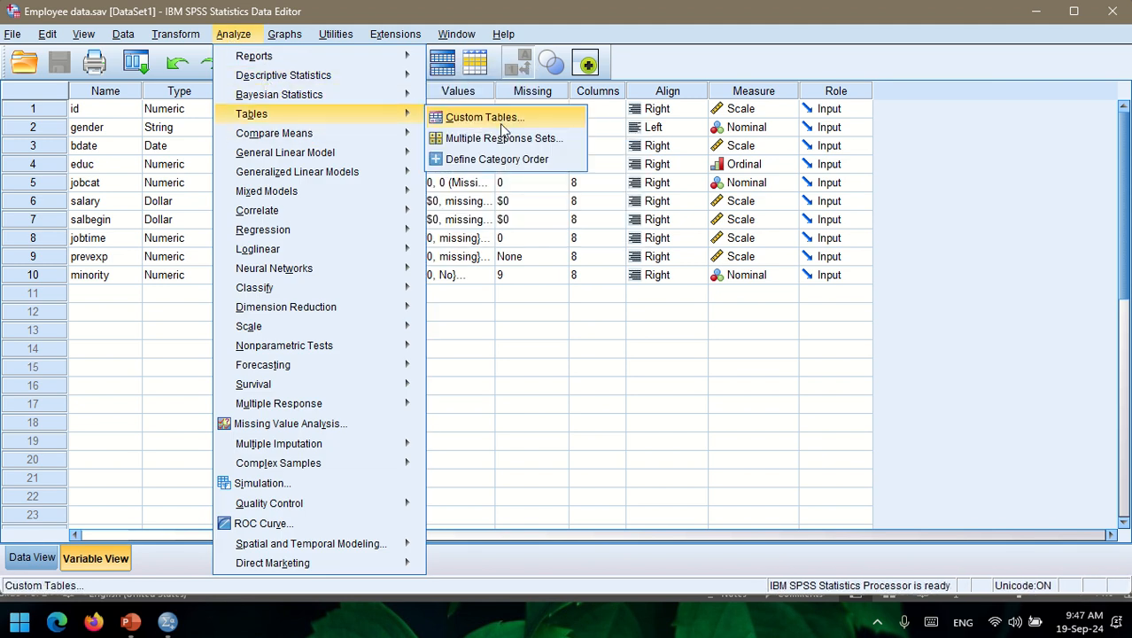
mouse_move(386, 144)
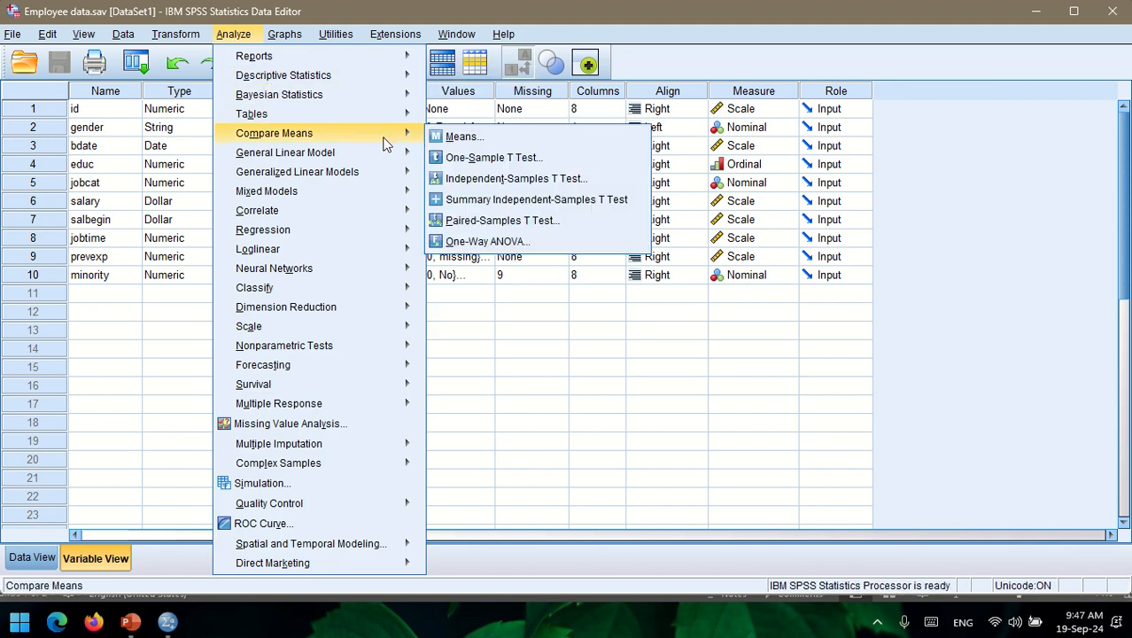
left_click(459, 186)
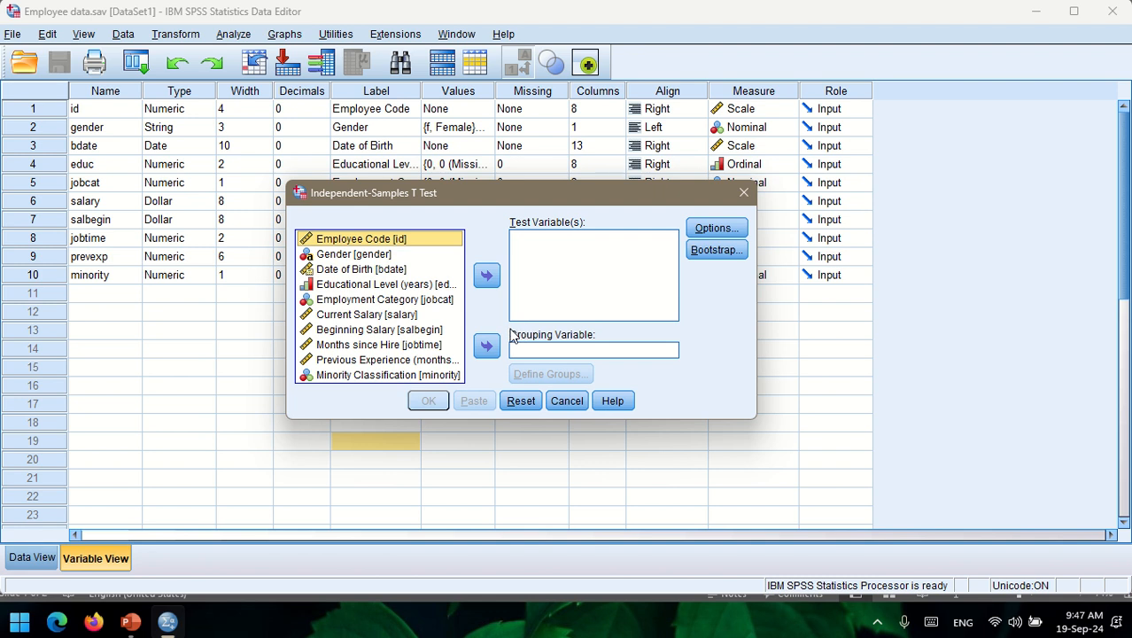
left_click(374, 317)
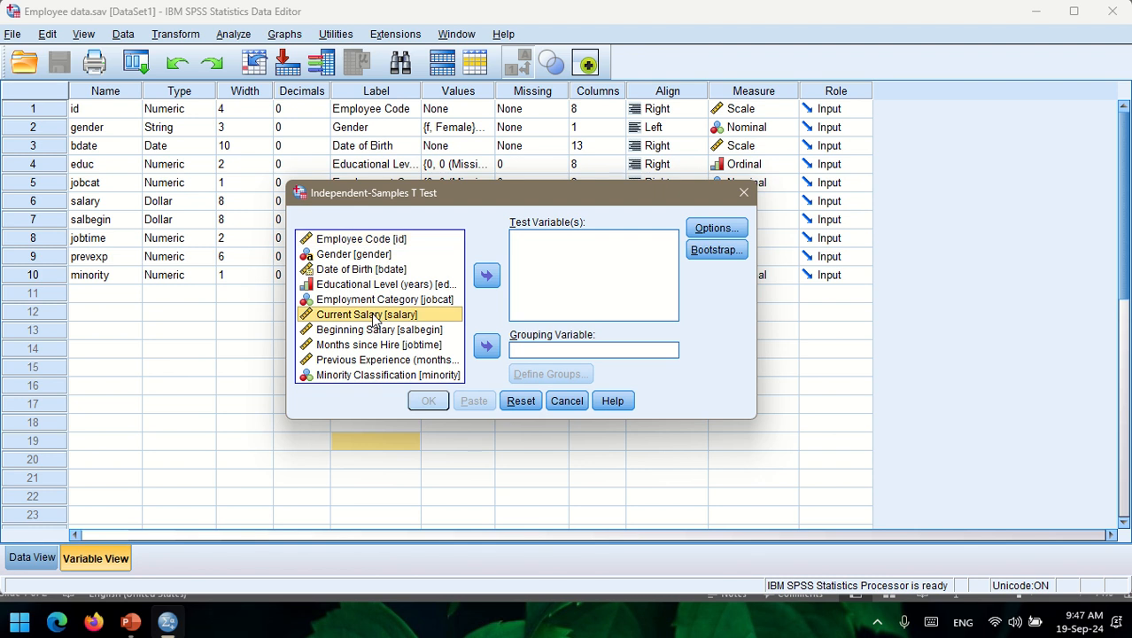
left_click(487, 275)
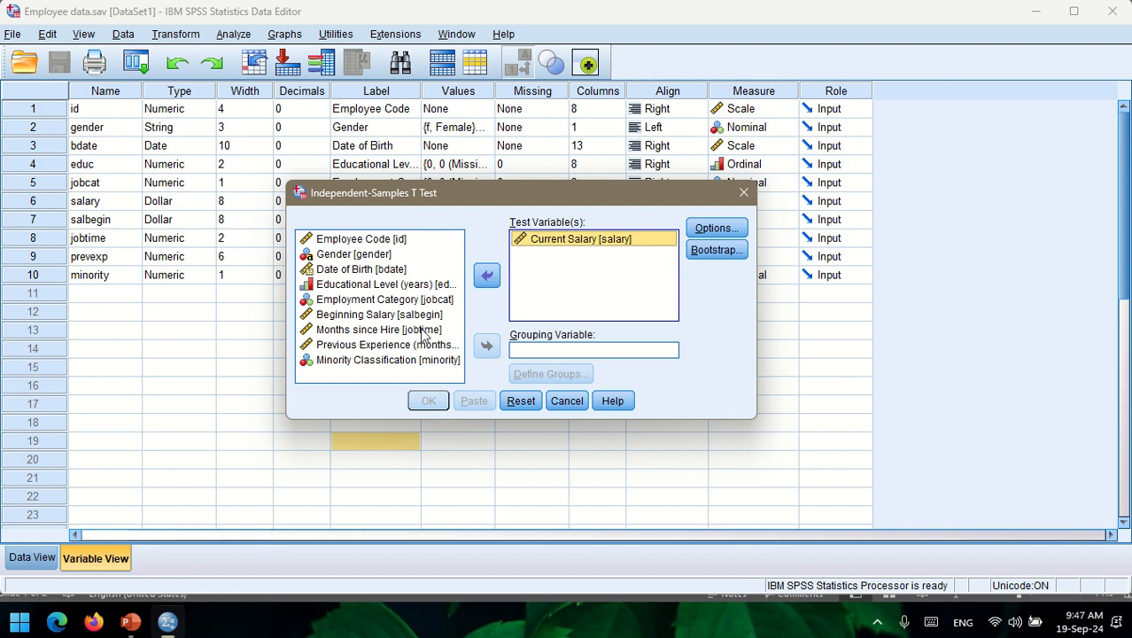
- Use Gender as the grouping variable and define Group 1 as m and Group 2 as f
left_click(379, 256)
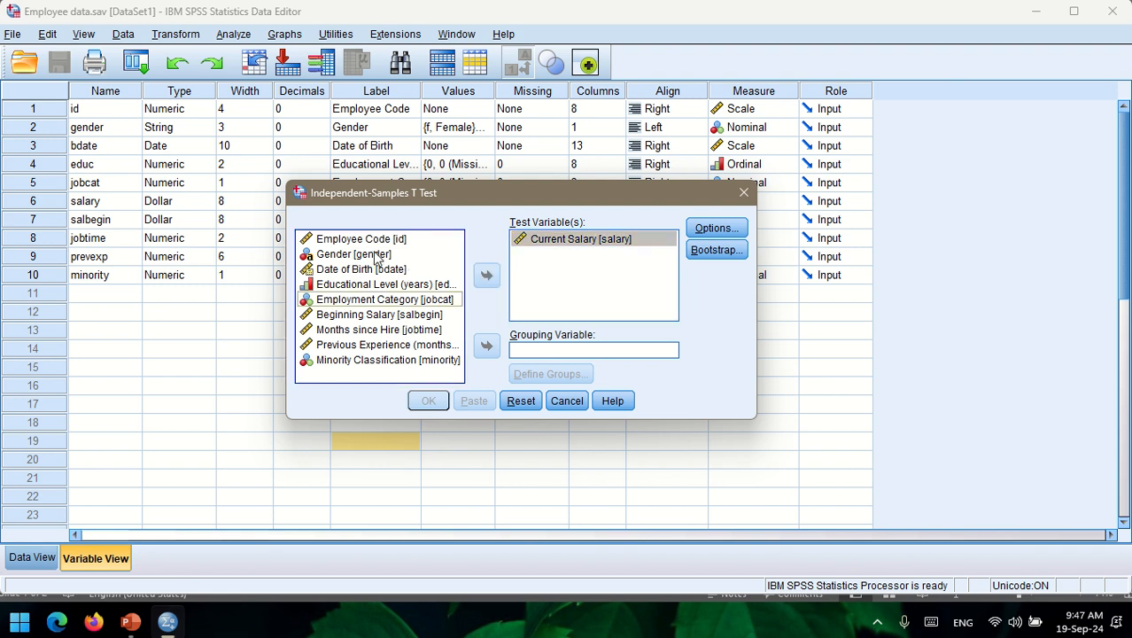
left_click(486, 345)
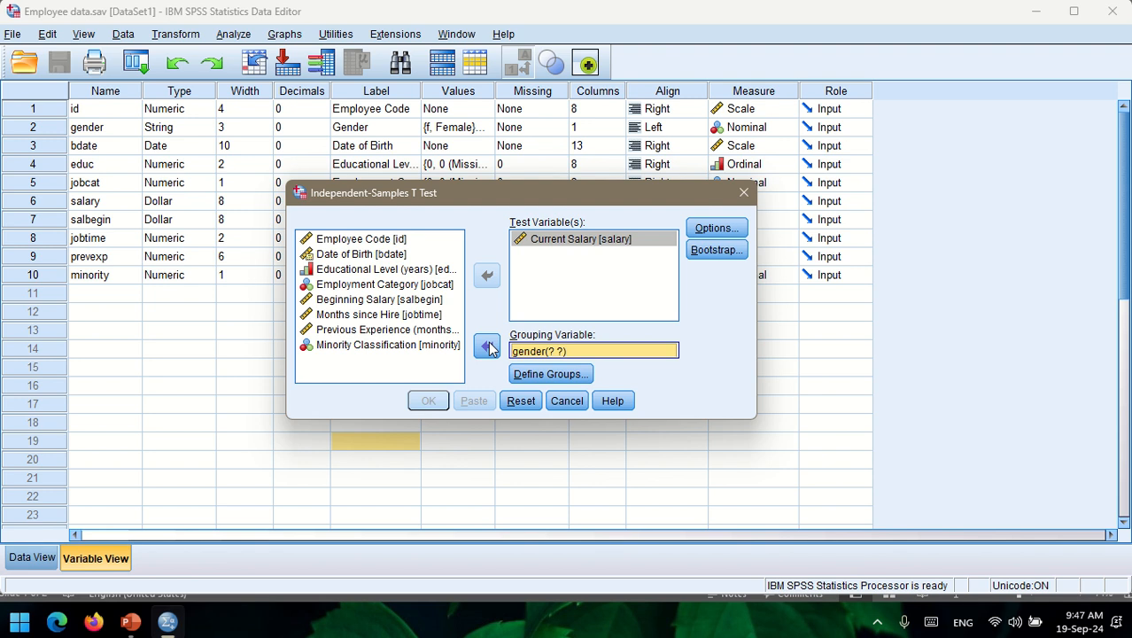
left_click(558, 376)
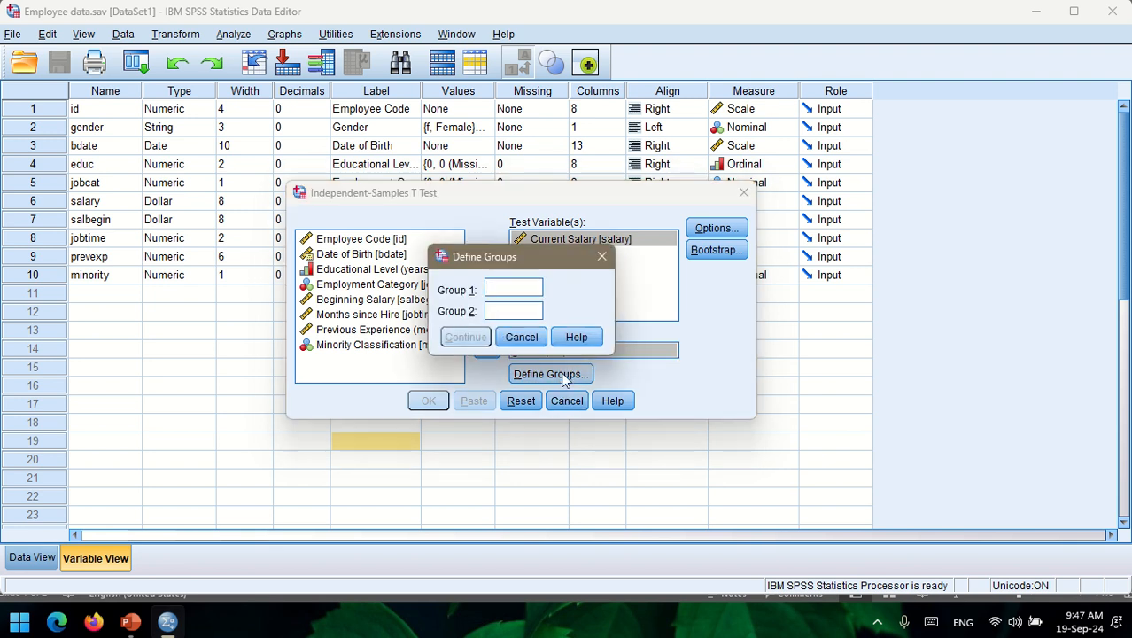
left_click(931, 624)
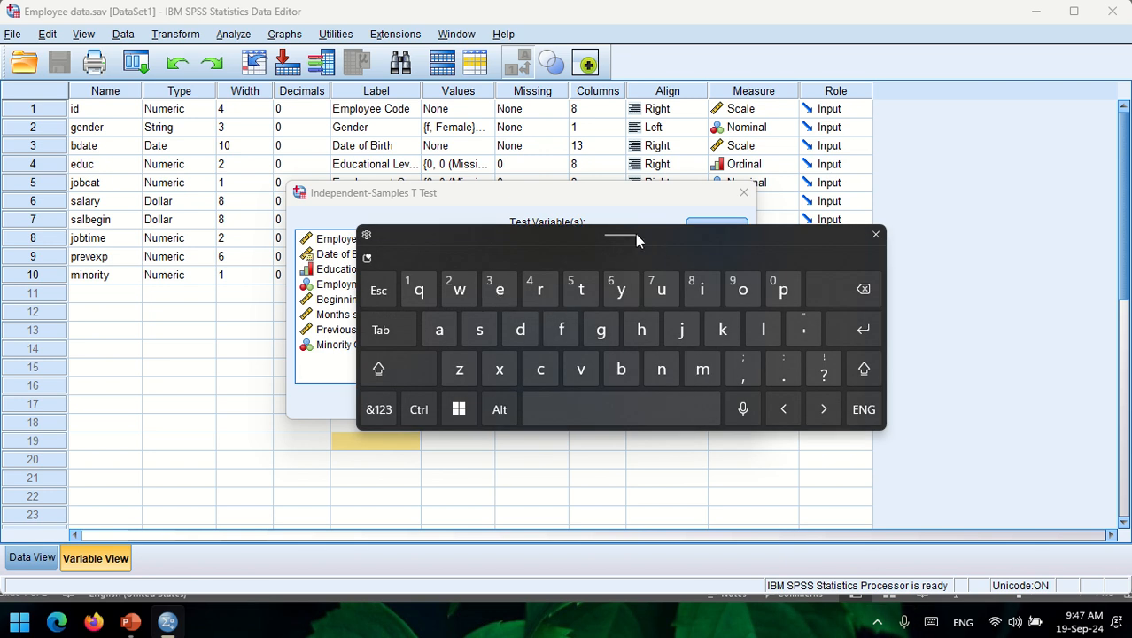
left_click_drag(617, 237, 520, 428)
left_click(503, 310)
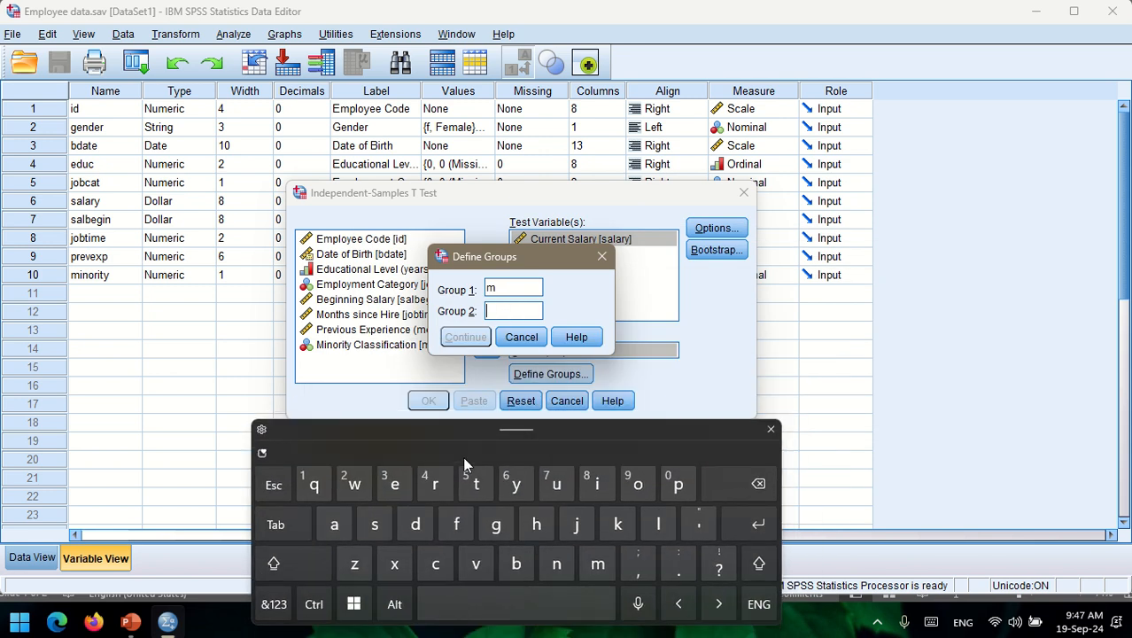
left_click(460, 525)
left_click(484, 341)
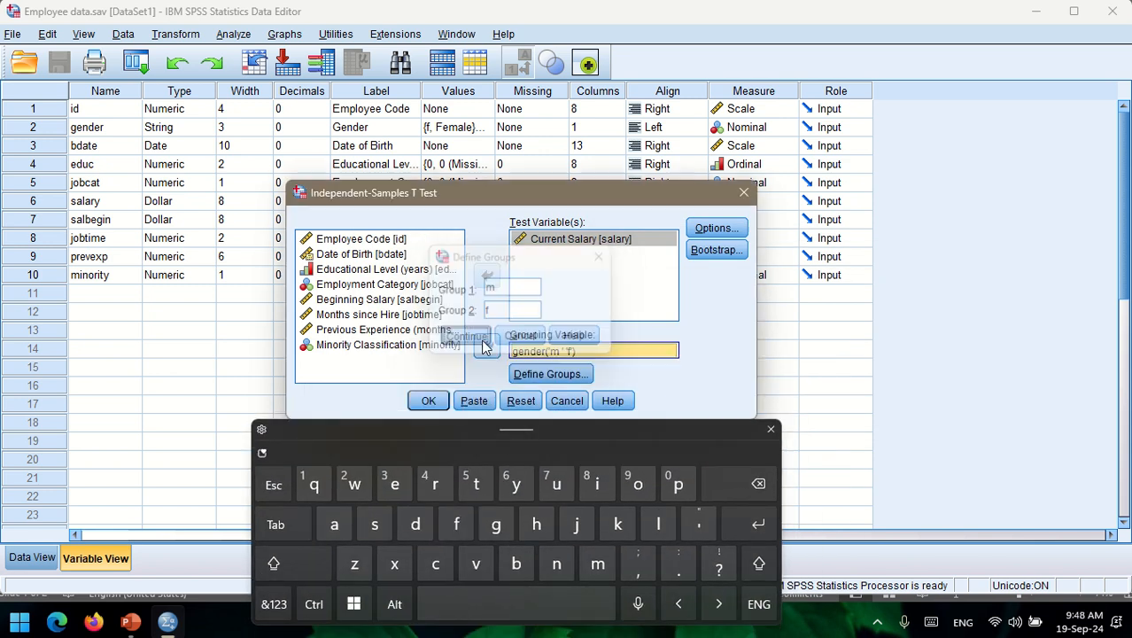
- Recheck the two group definitions of the gender grouping variable against its value codes, keeping them as defined
mouse_move(577, 192)
left_mouse_down()
mouse_move(546, 206)
mouse_move(534, 264)
mouse_move(549, 314)
mouse_move(564, 203)
left_mouse_up()
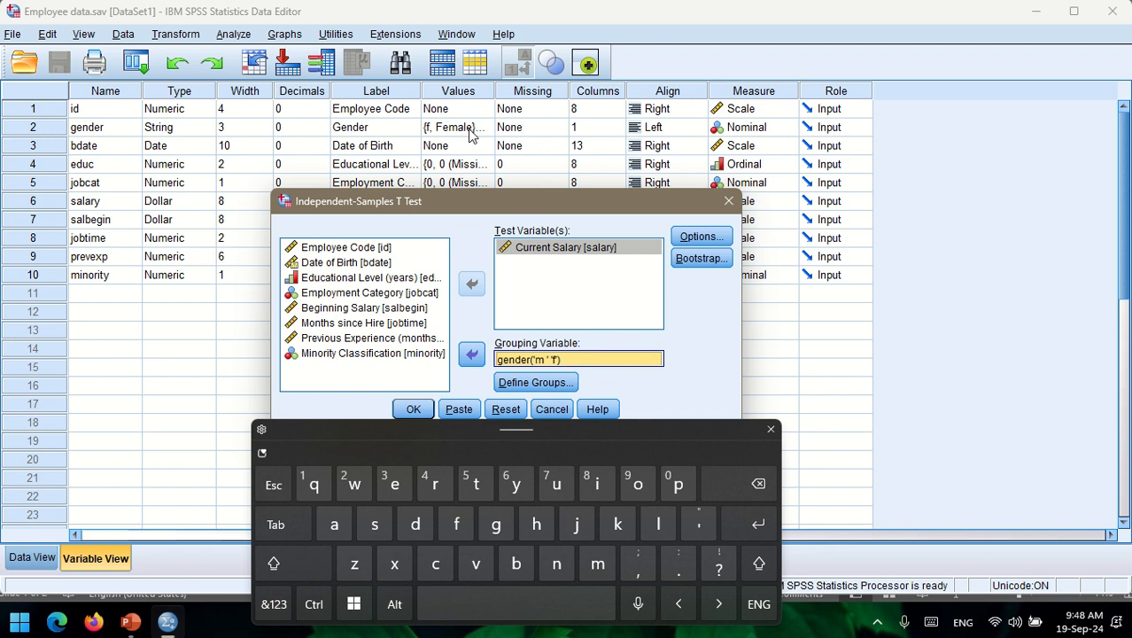
left_click(531, 381)
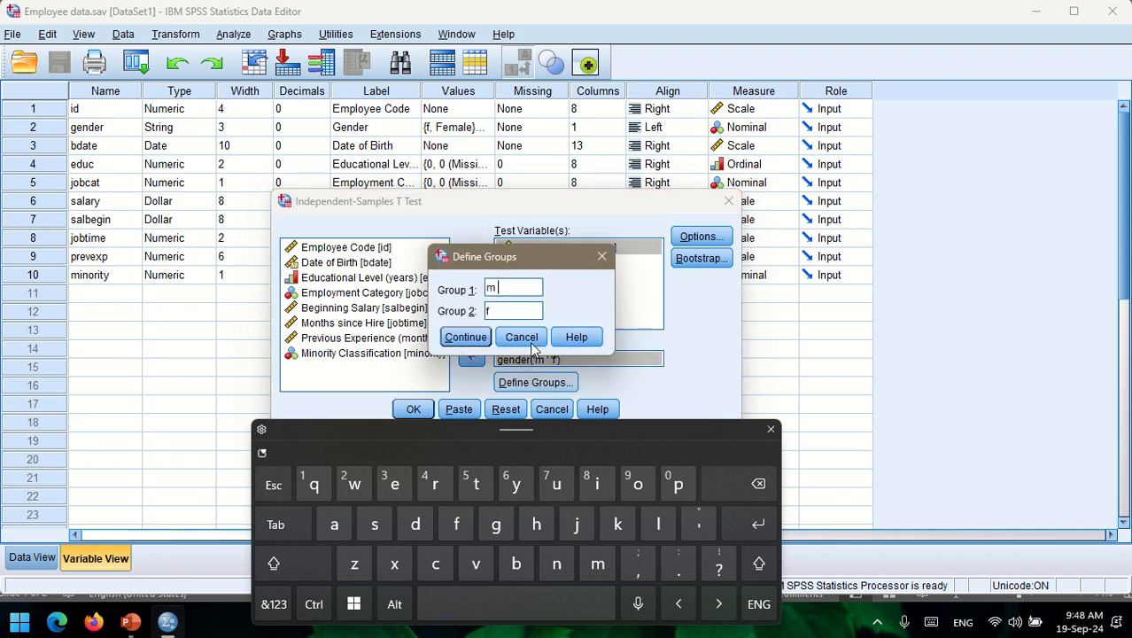
left_click(478, 341)
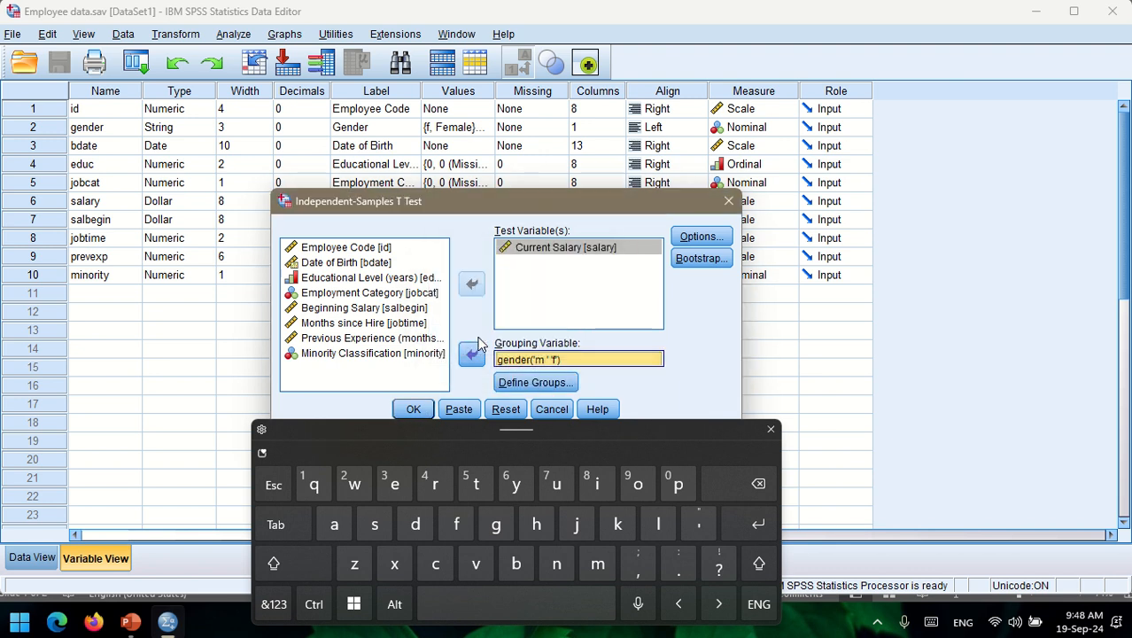
- Keep the 95% confidence interval with cases excluded analysis by analysis, and run the independent-samples t test
left_click(714, 242)
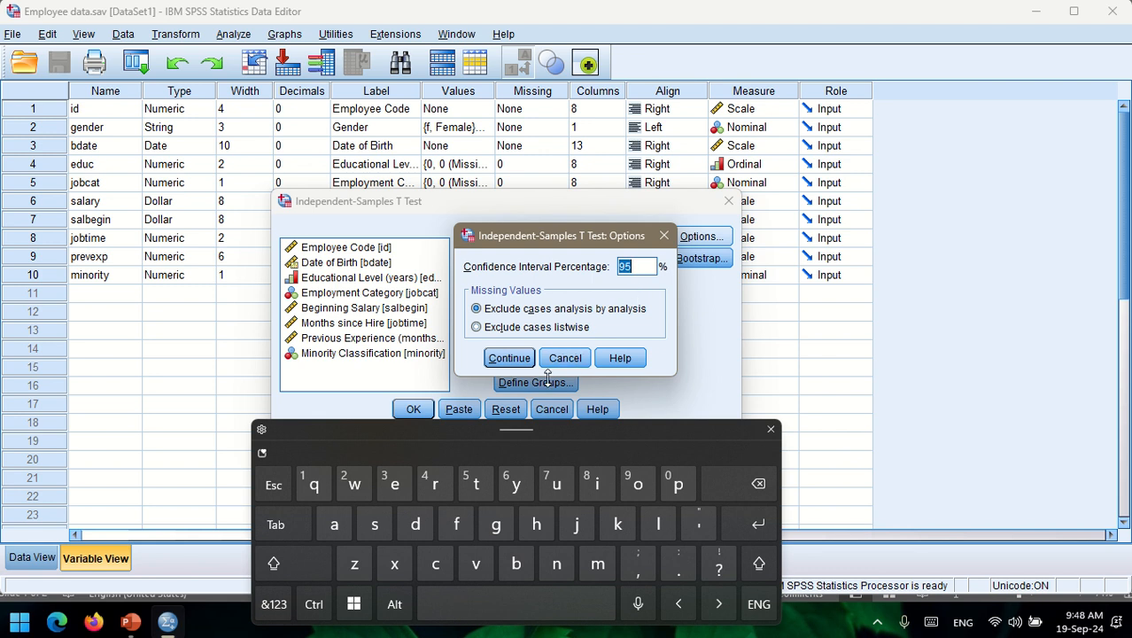
left_click(508, 358)
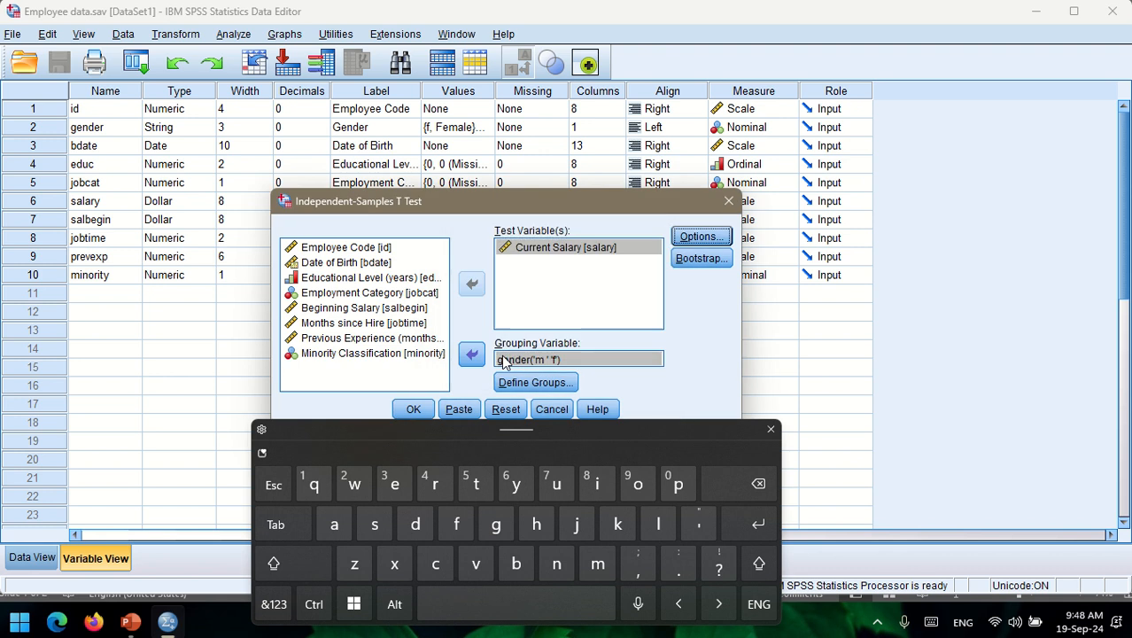
left_click(413, 409)
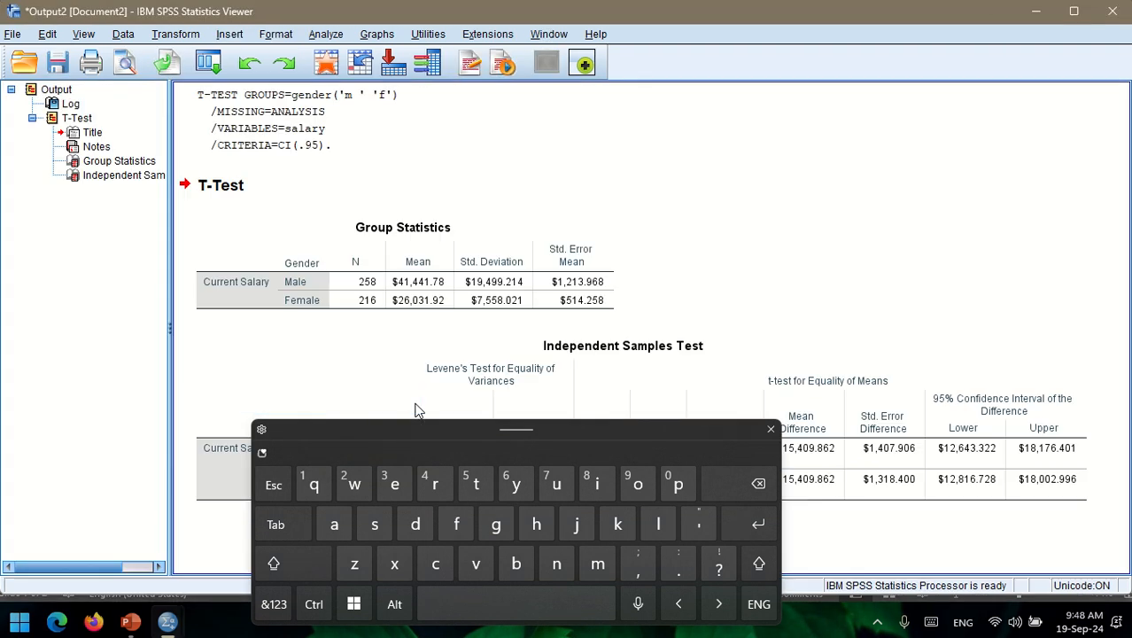
left_click(769, 431)
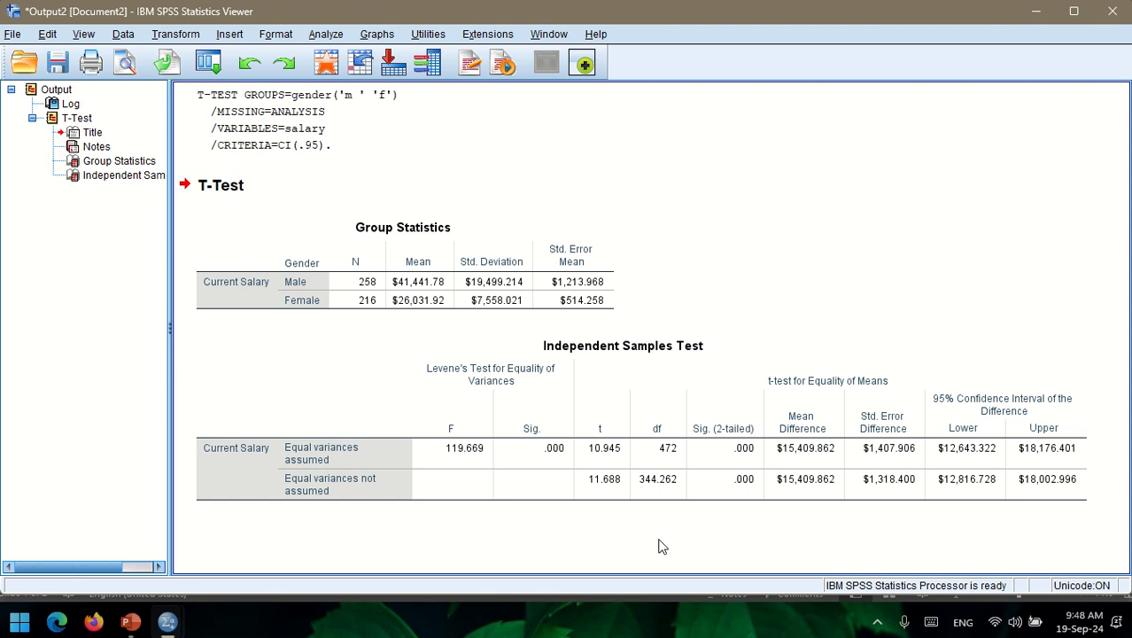
left_click(740, 446)
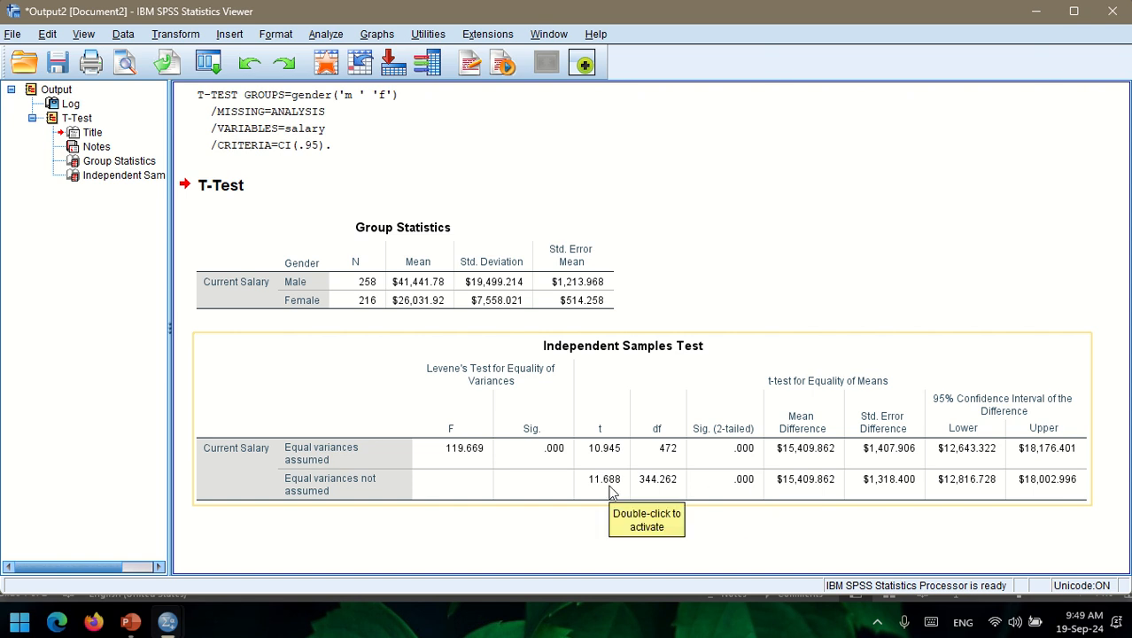
- Review the Independent Samples Test table, and close the output document without saving it
mouse_move(638, 3)
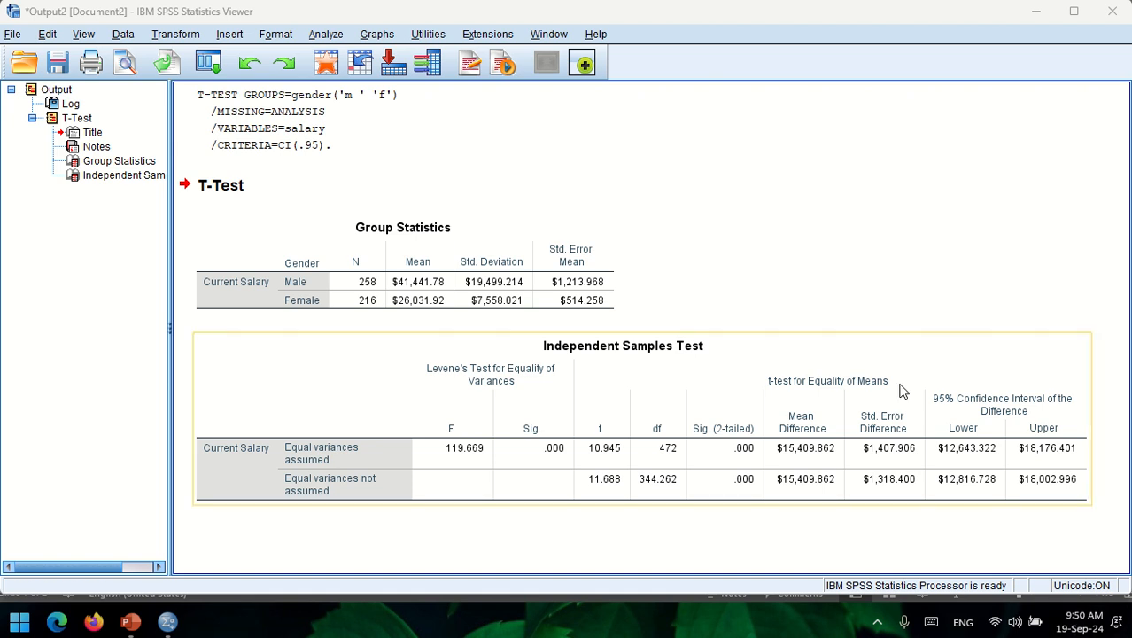
right_click(795, 412)
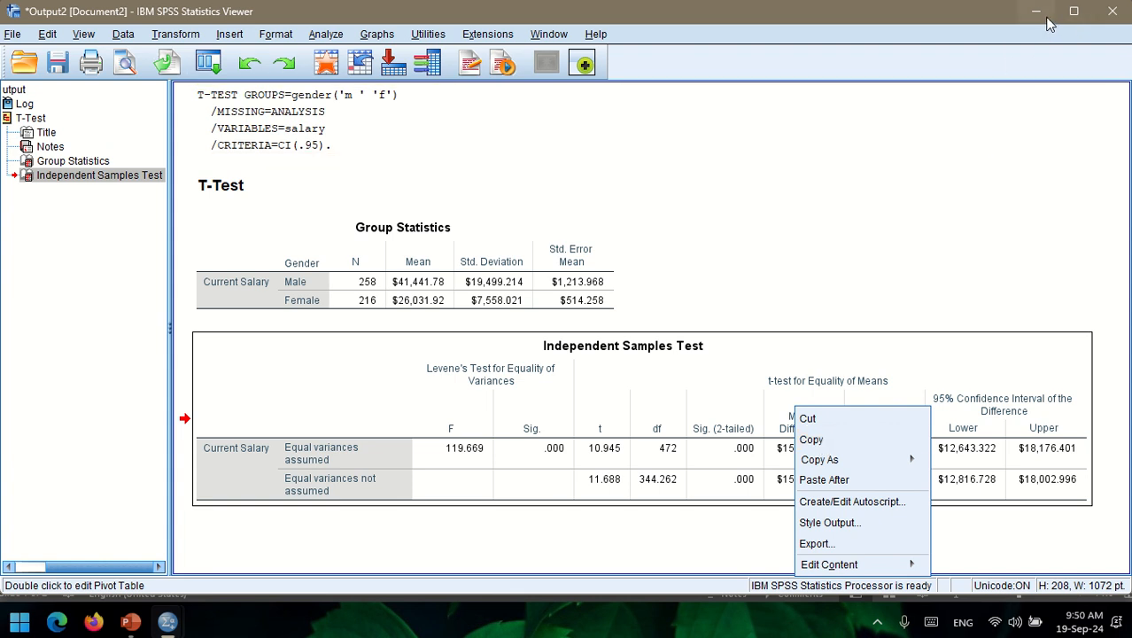
left_click(1112, 10)
left_click(565, 328)
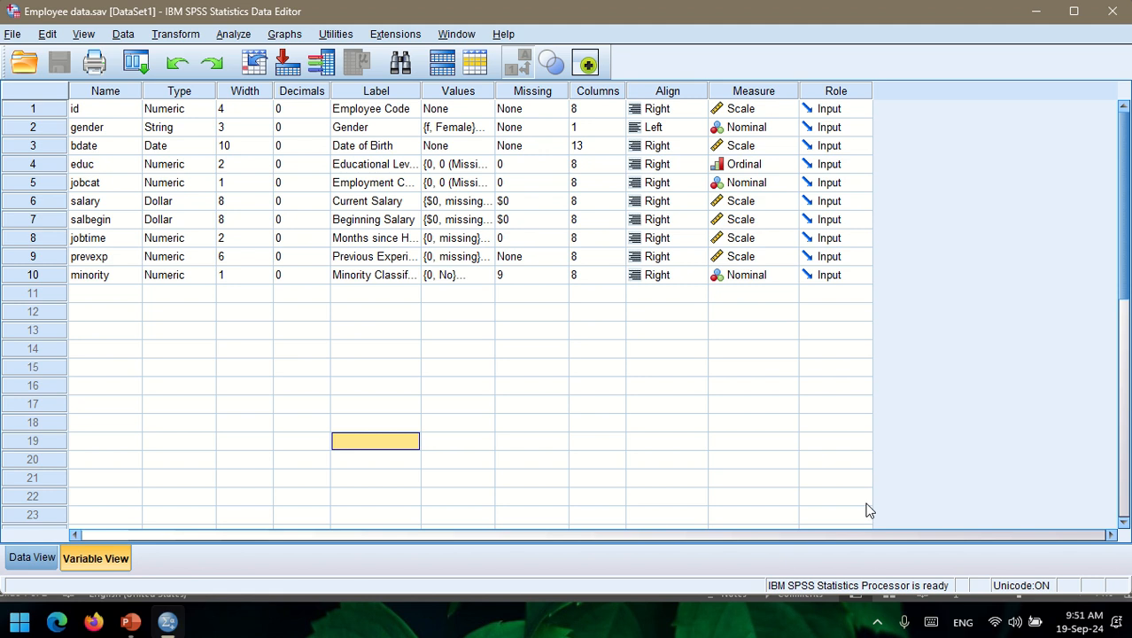
left_click(234, 36)
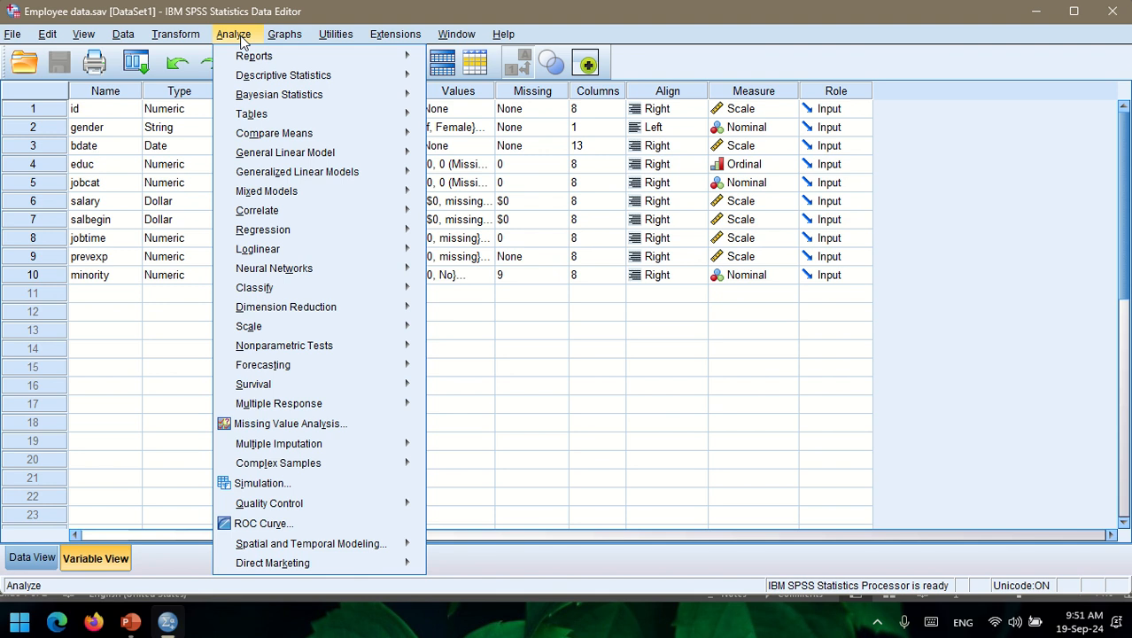
mouse_move(300, 137)
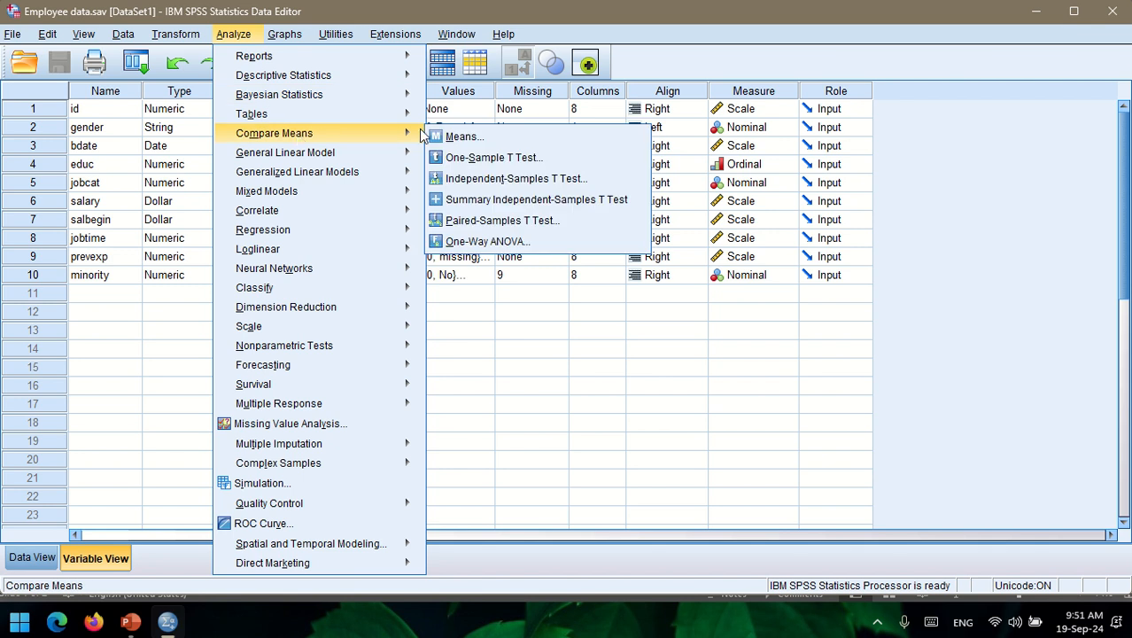
left_click(500, 179)
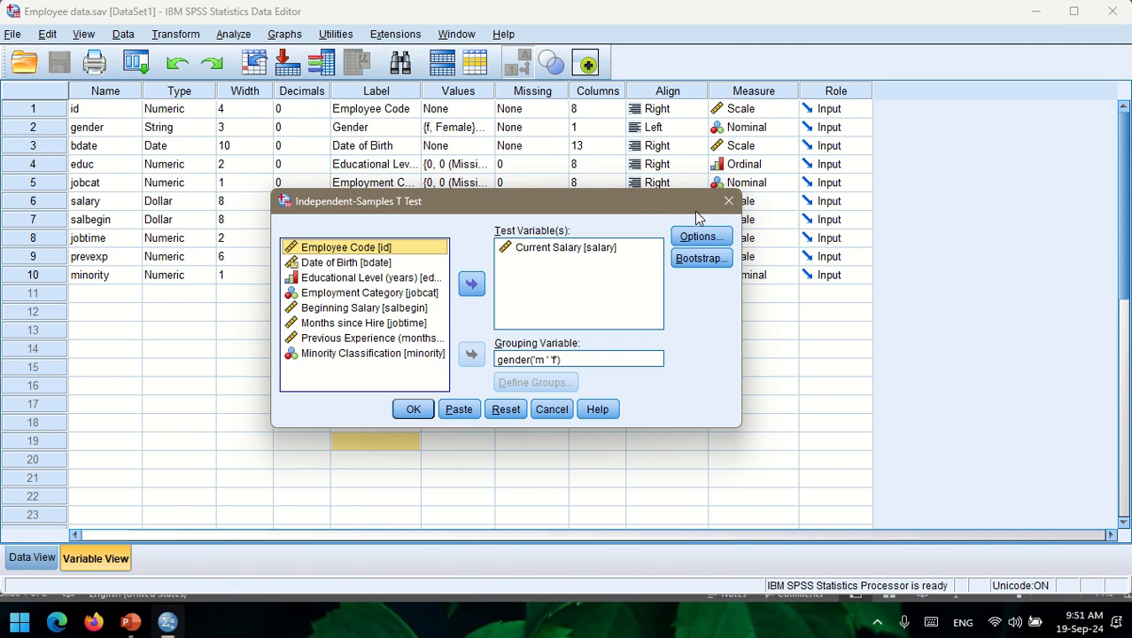
left_click(728, 201)
- Start a Paired-Samples T Test and pair Beginning Salary as Variable1 with Current Salary as Variable2
left_click(233, 34)
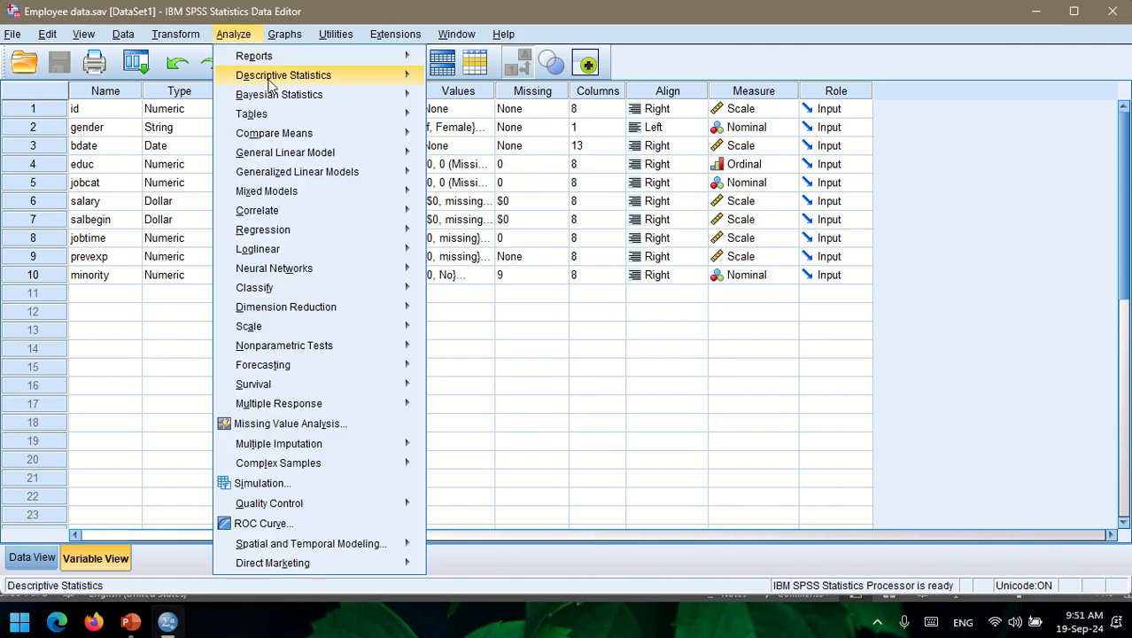
mouse_move(322, 133)
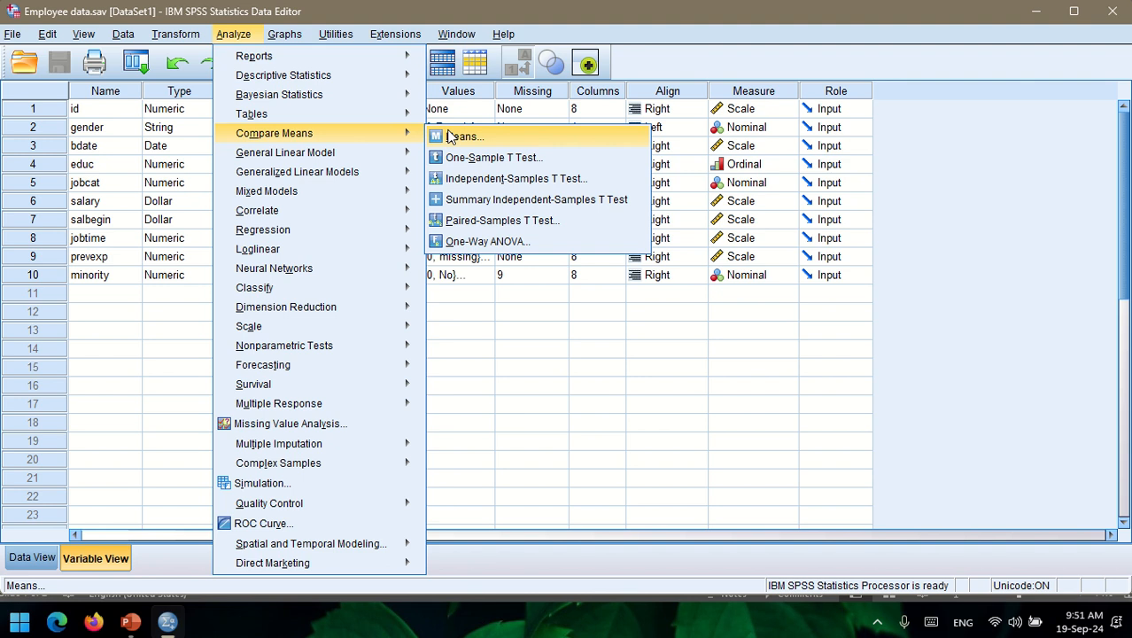
left_click(501, 221)
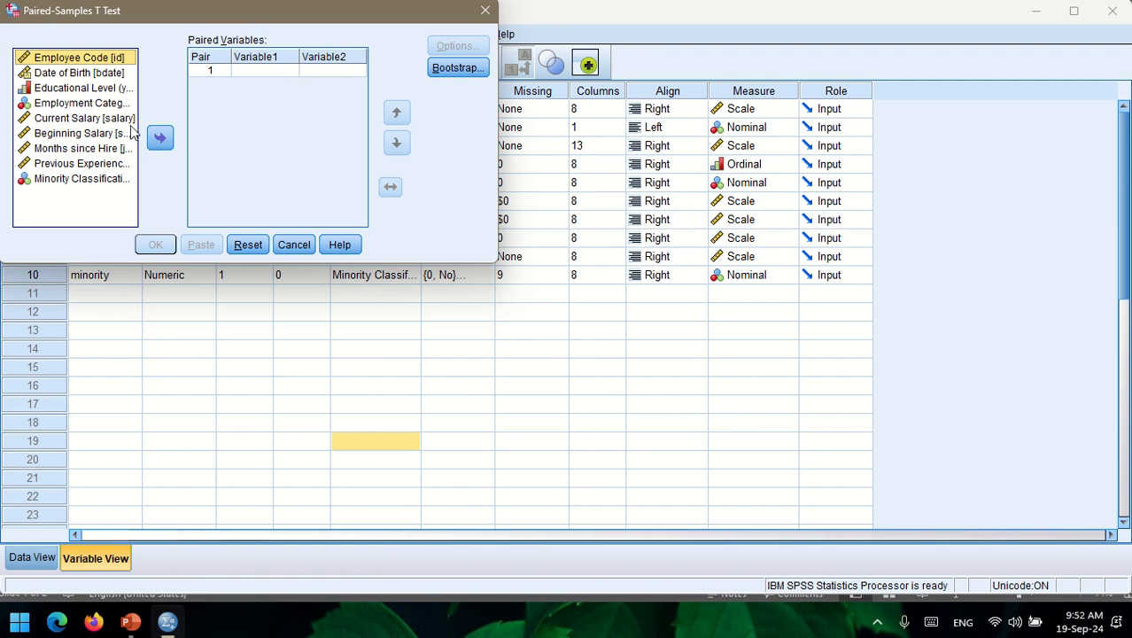
left_click(76, 134)
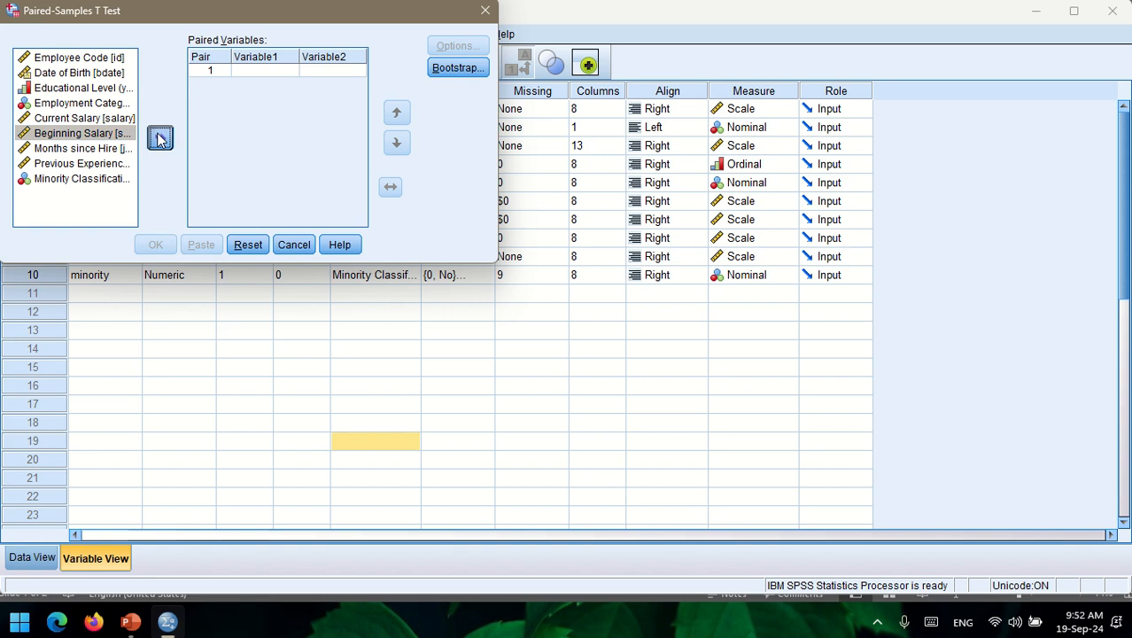
left_click(160, 138)
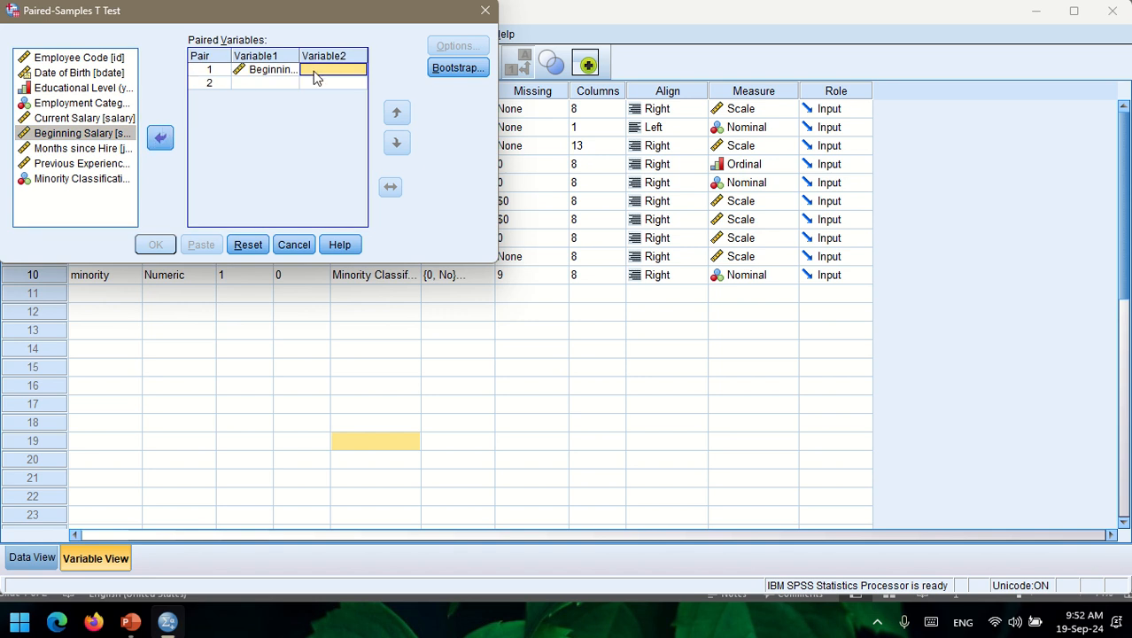
left_click(71, 120)
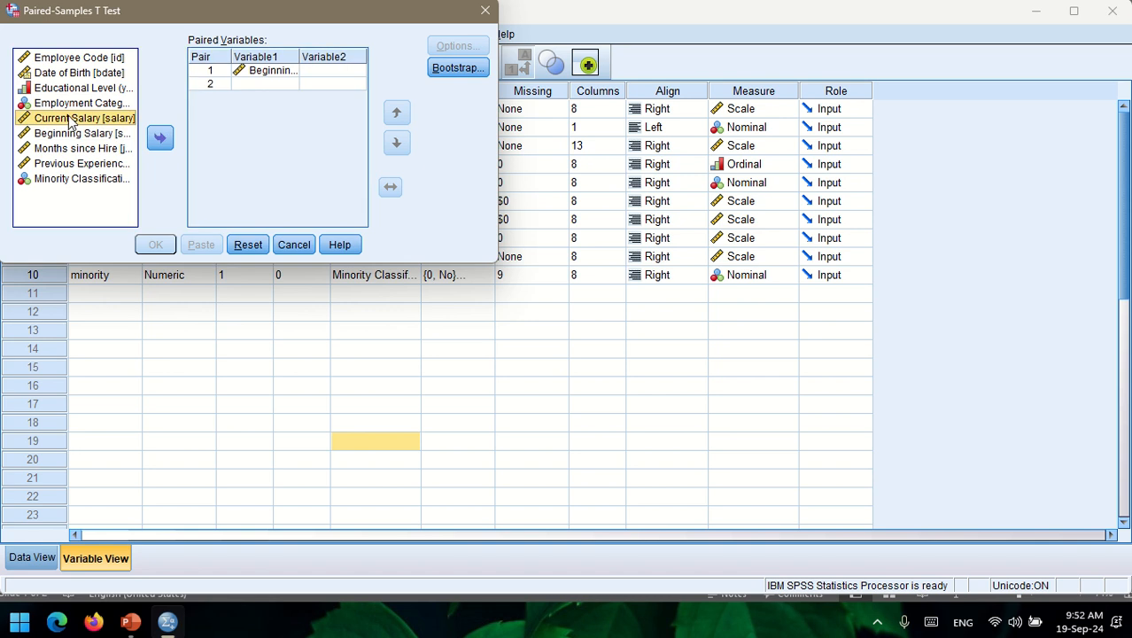
left_click(159, 138)
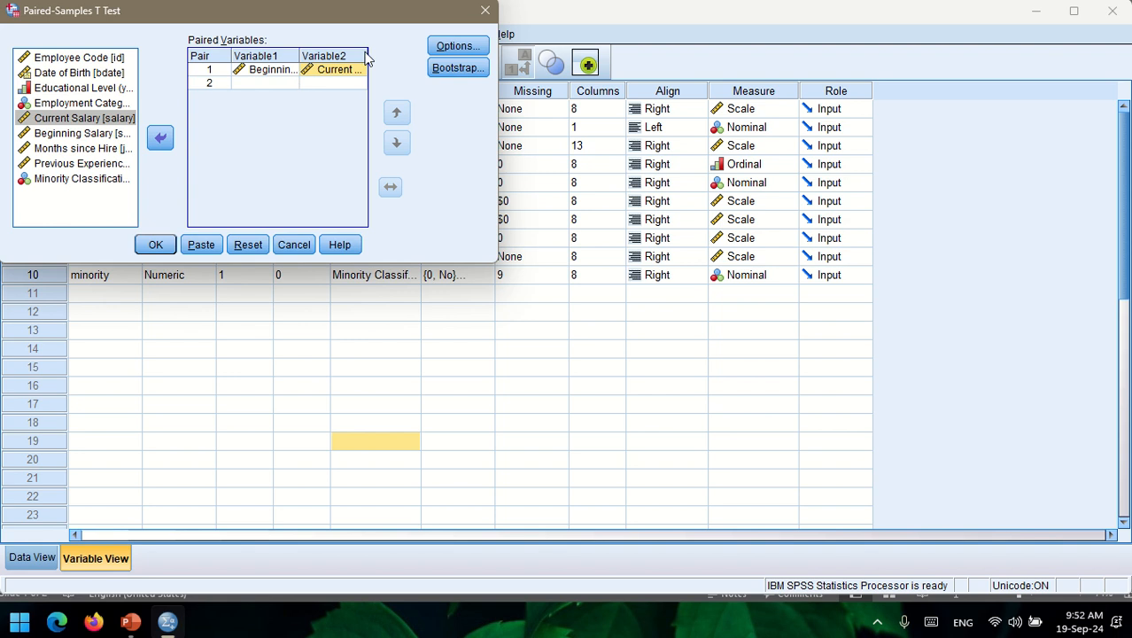
- Keep the 95% confidence interval with cases excluded analysis by analysis, and run the paired-samples t test
left_click(451, 46)
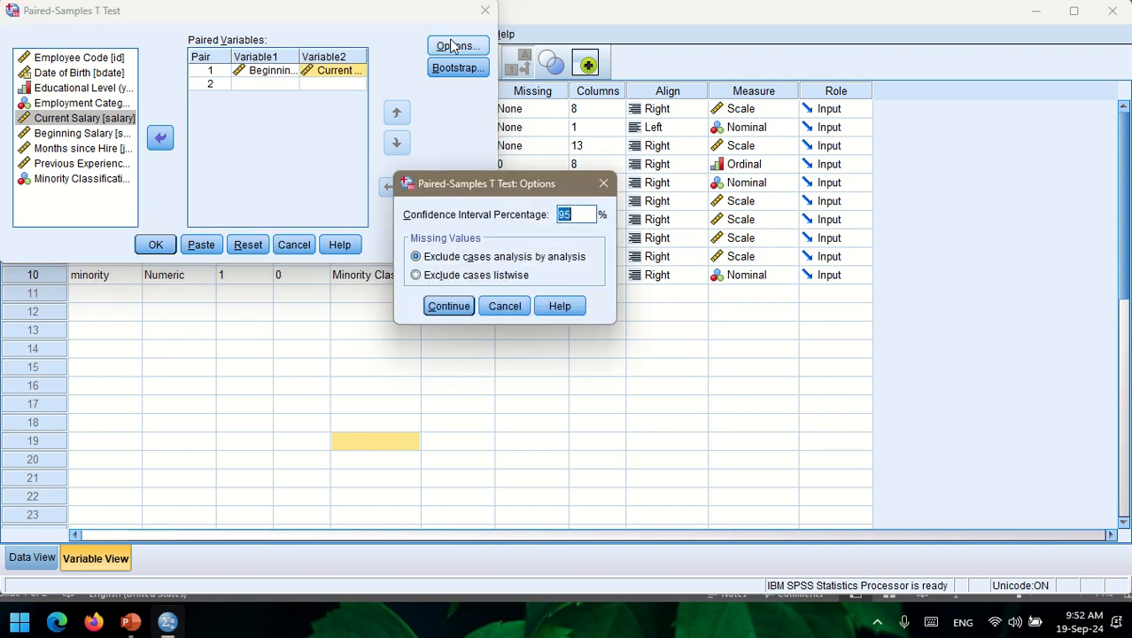
left_click(438, 310)
left_click(156, 245)
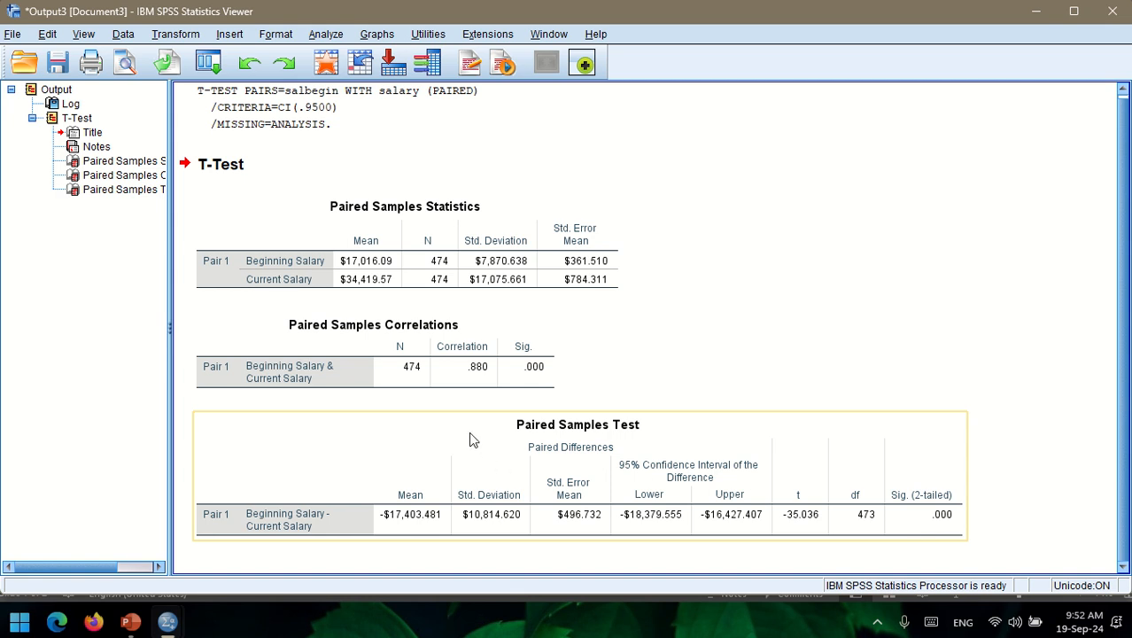
- Review the paired-samples statistics and test tables, and close their output document without saving it
left_click(351, 262)
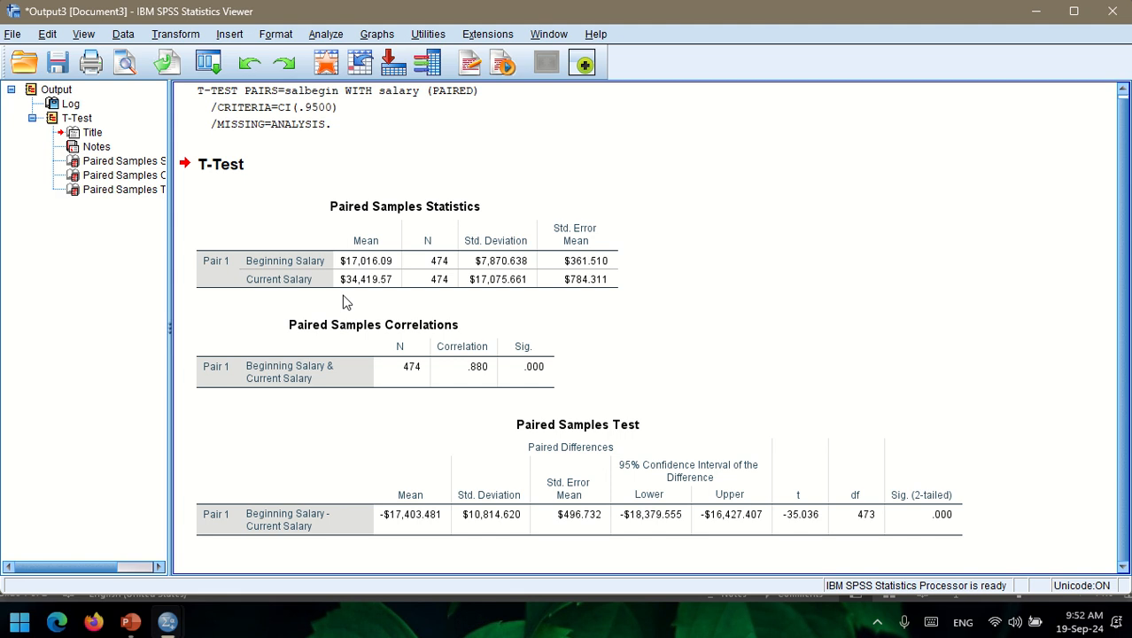
right_click(477, 461)
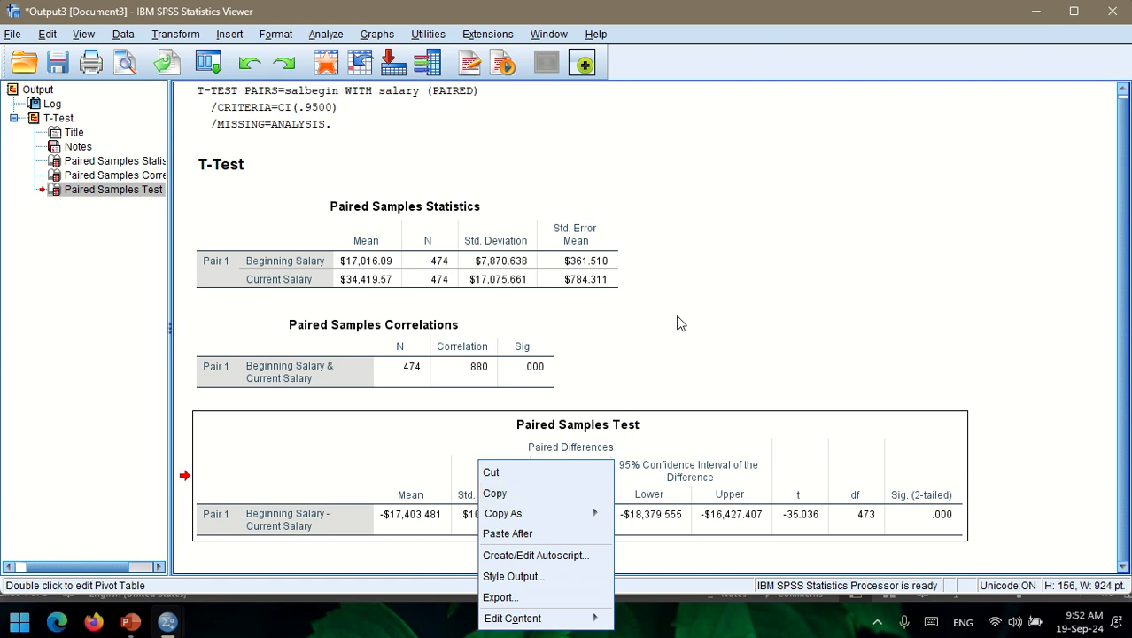
left_click(1112, 18)
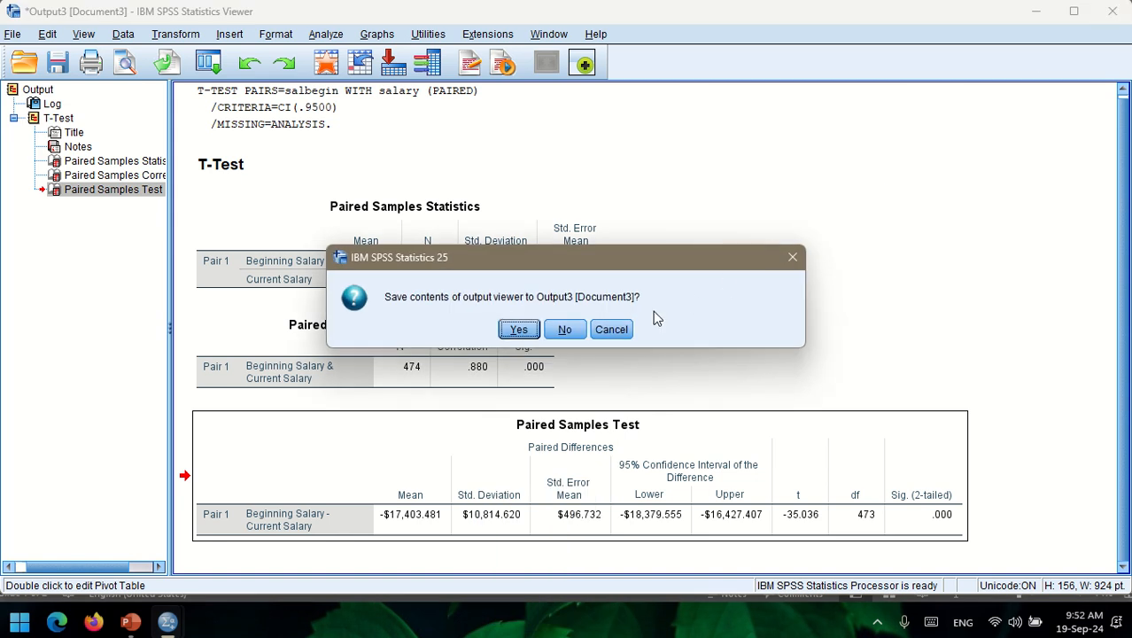
left_click(566, 330)
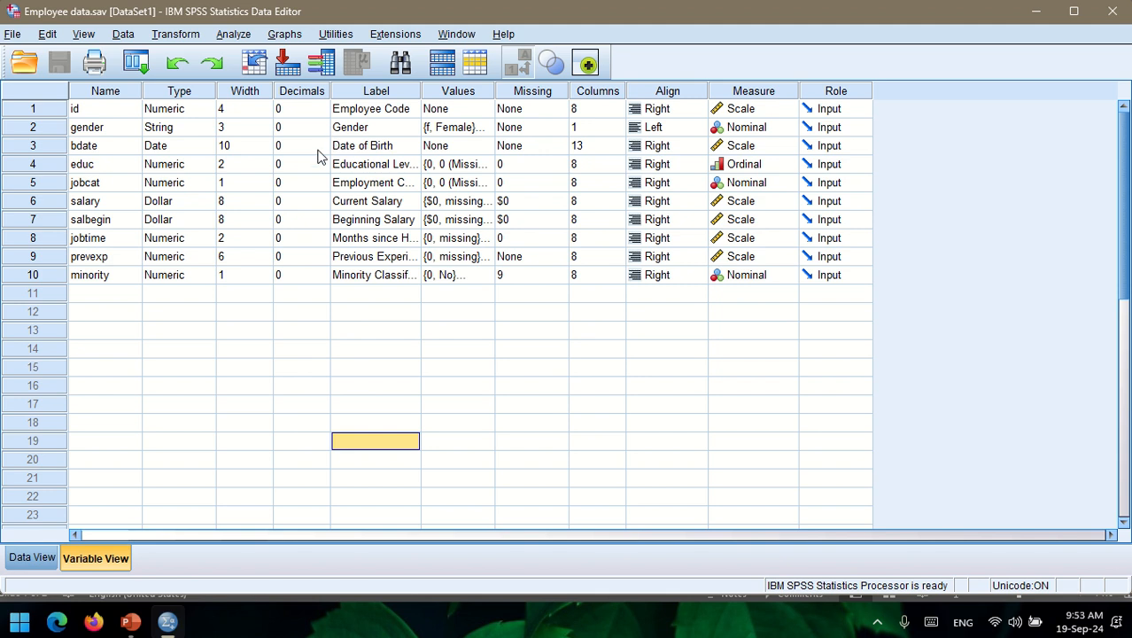
- Widen the Label column of the variable list so the full variable labels fit
left_click(89, 189)
left_click(392, 189)
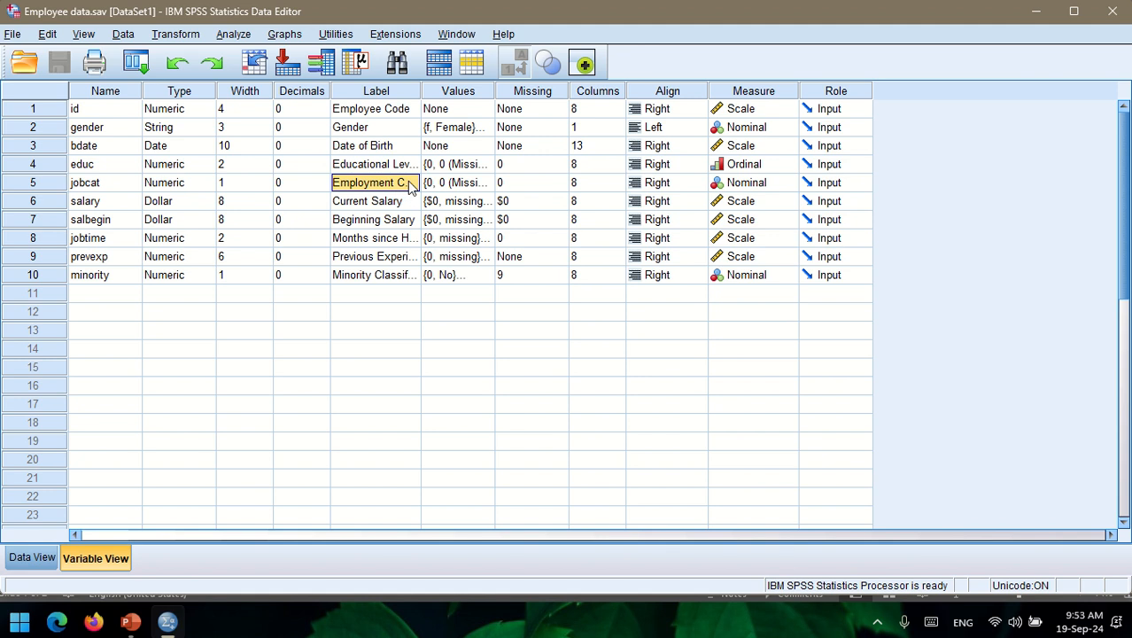
left_click_drag(421, 90, 486, 92)
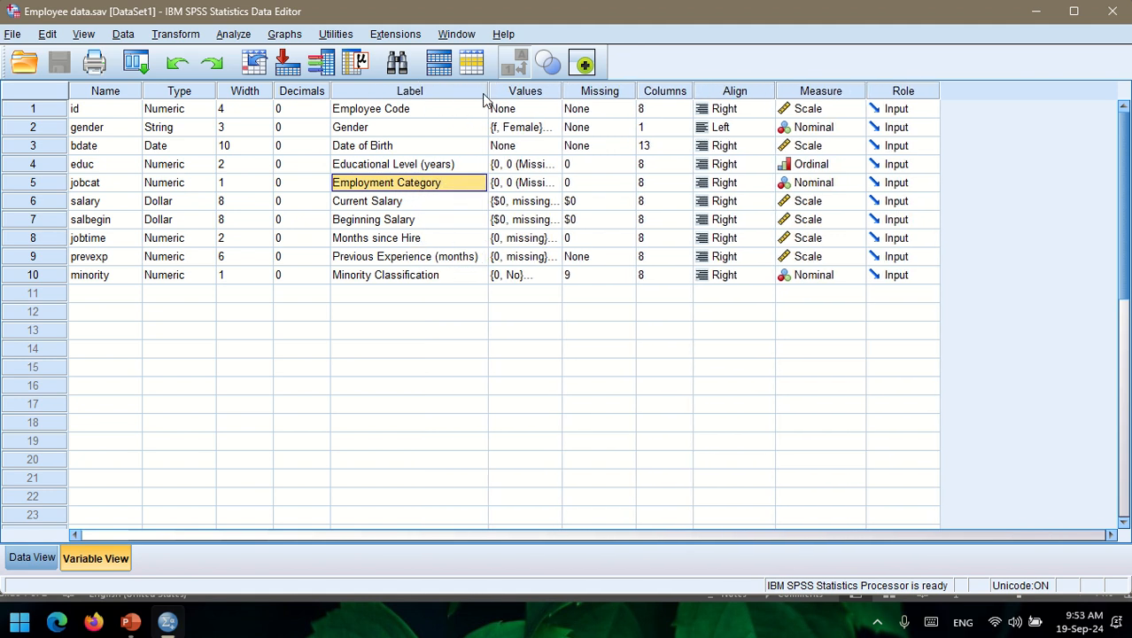
- Examine the value labels defined for the Employment Category variable, leaving the codes as they are
left_click(542, 183)
left_click(553, 183)
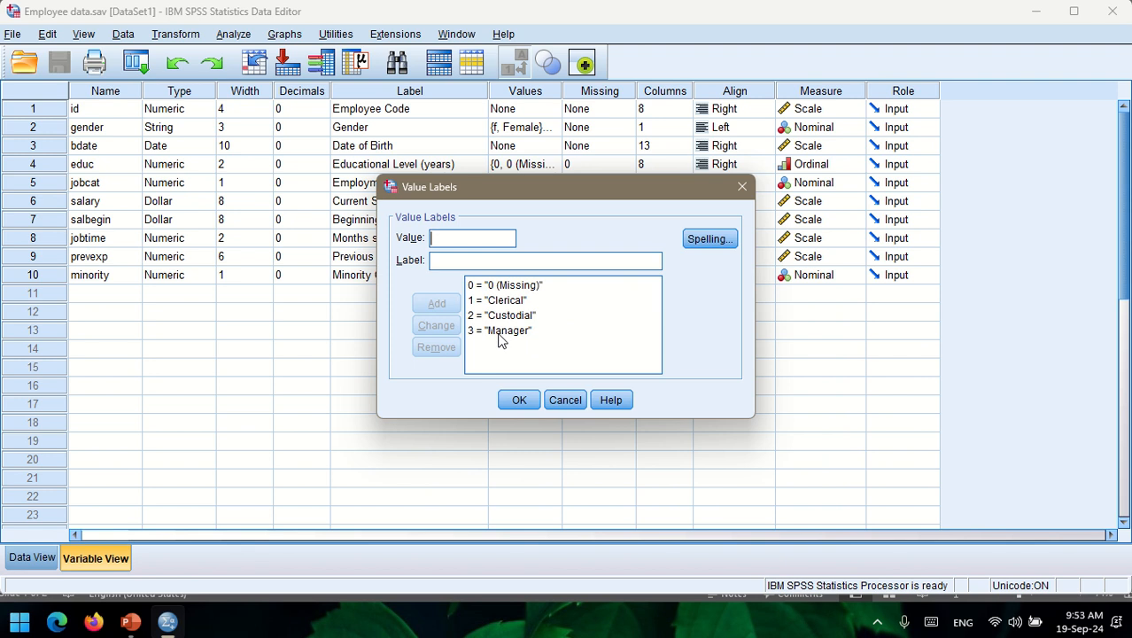
left_click(505, 286)
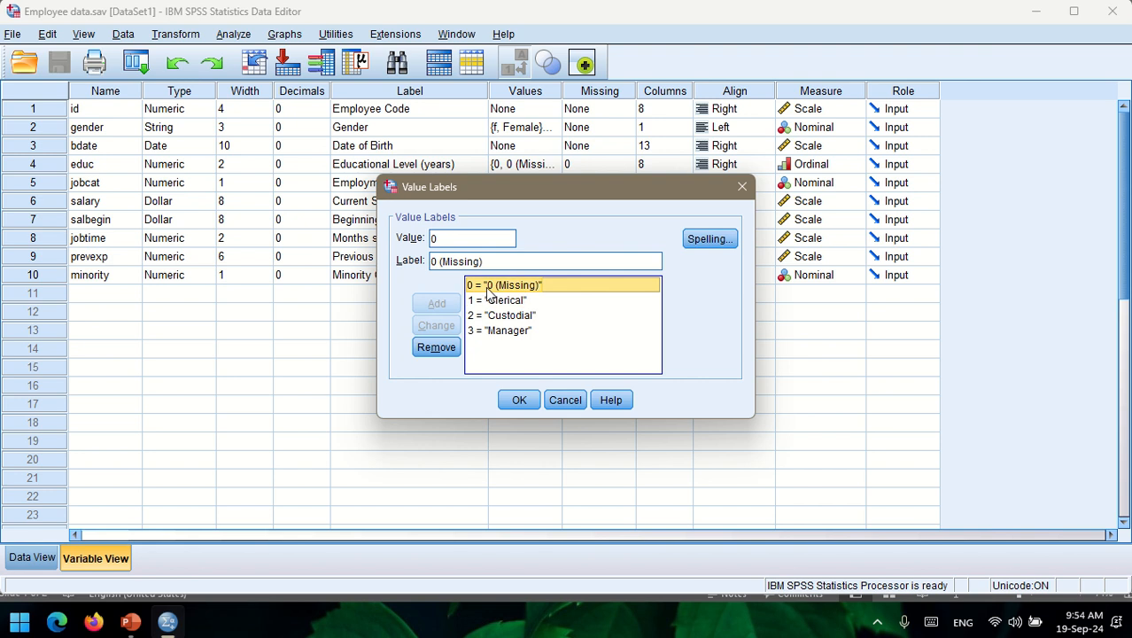
left_click(520, 401)
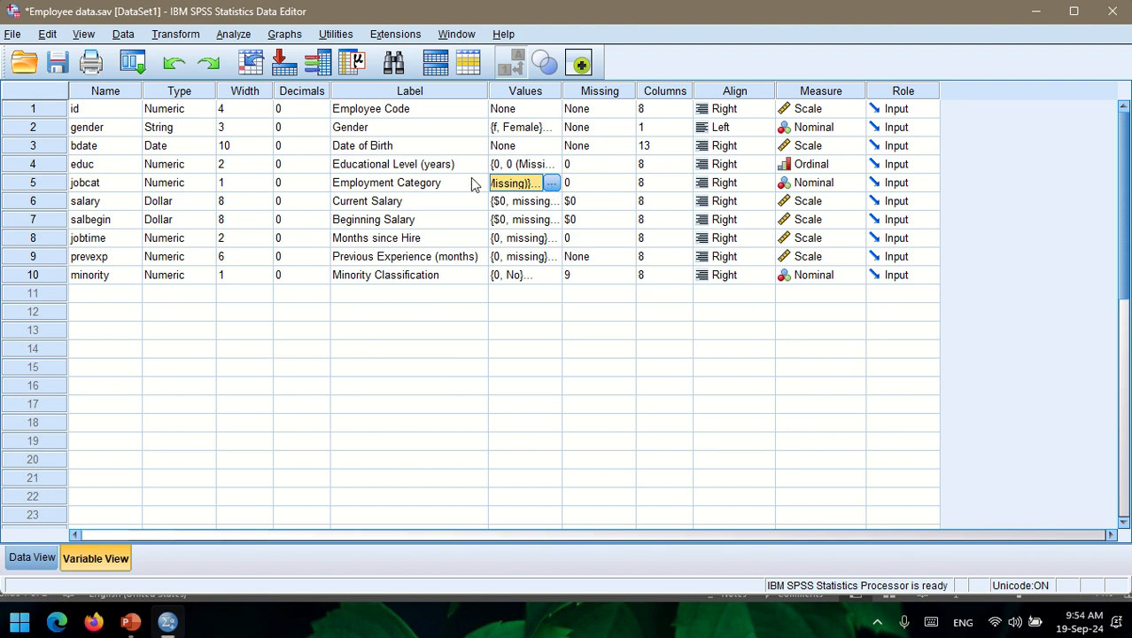
left_click(550, 182)
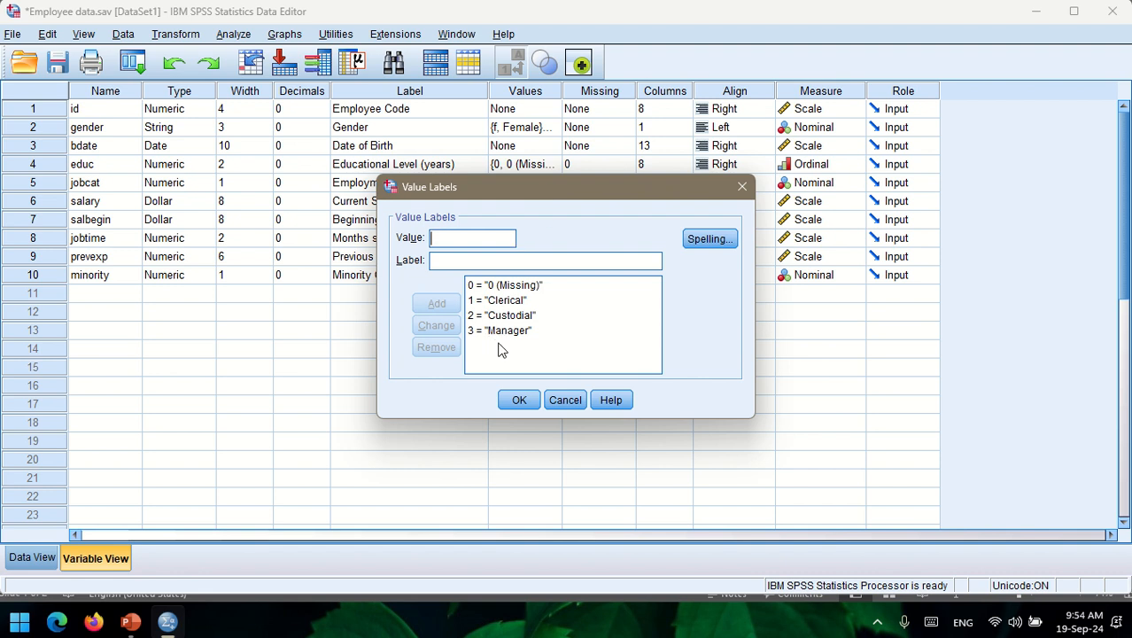
left_click(742, 189)
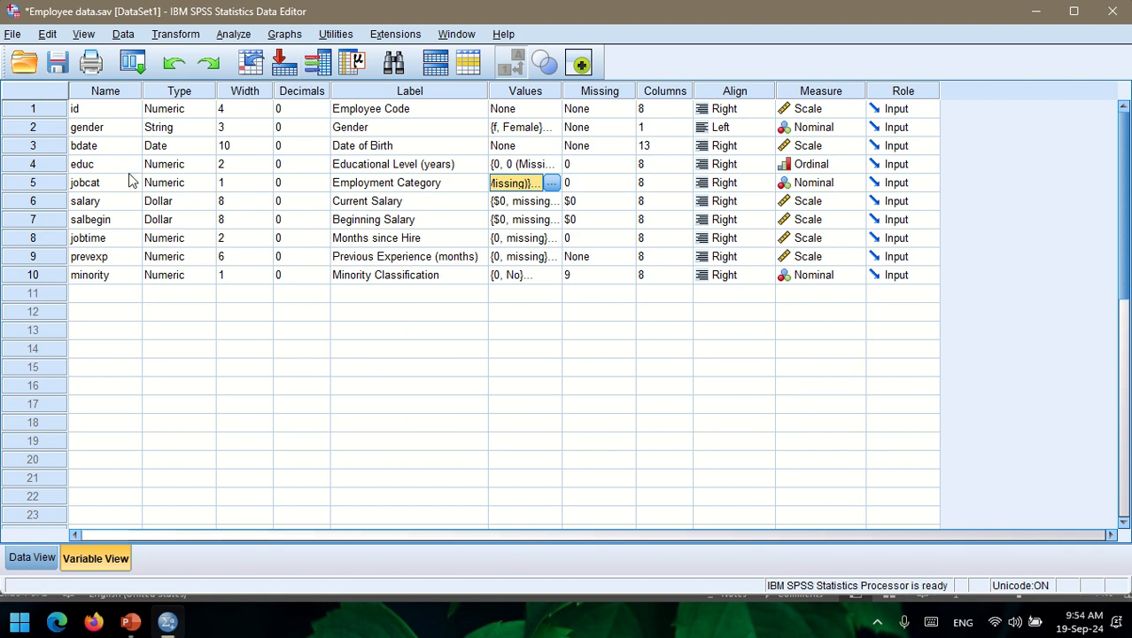
left_click(164, 186)
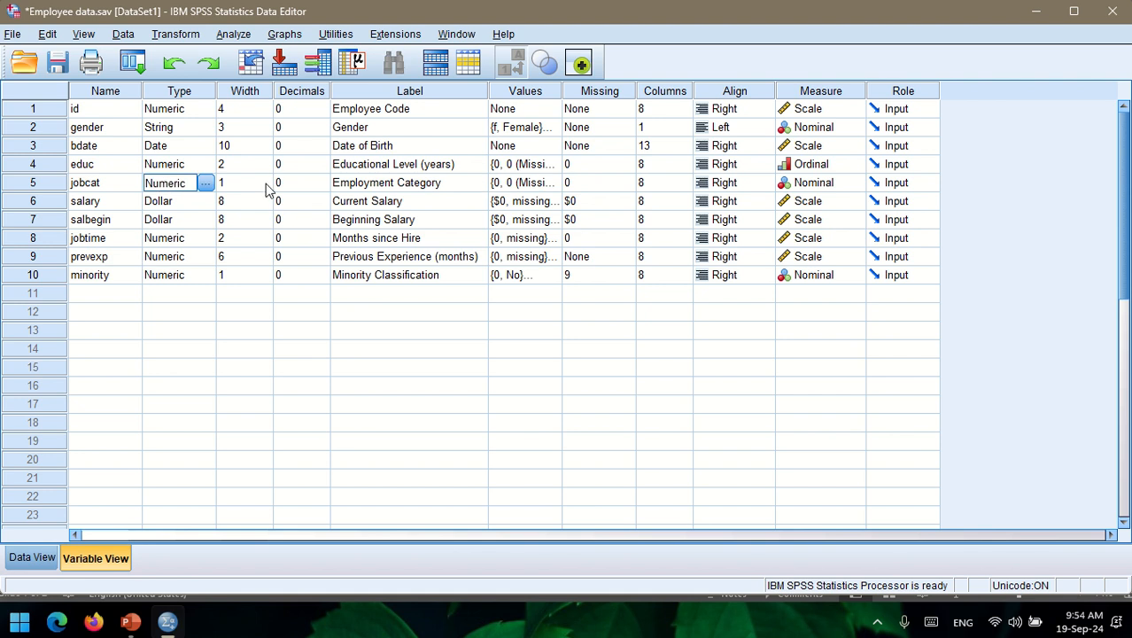
left_click(447, 191)
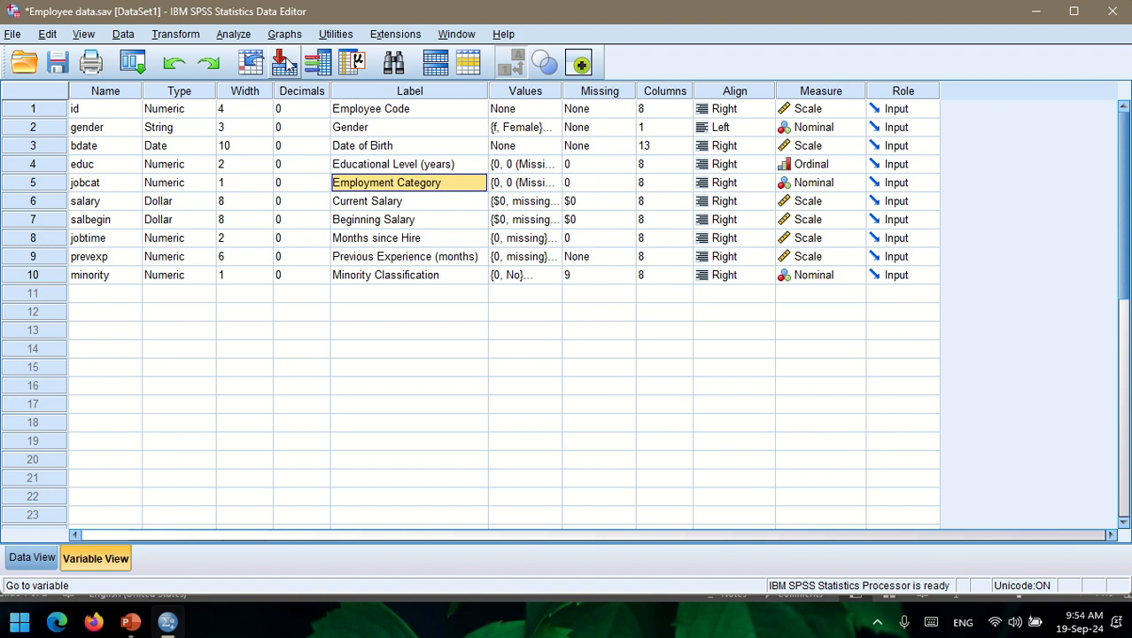
- Set up a One-Way ANOVA with Current Salary as the dependent variable and Employment Category as the factor
left_click(235, 35)
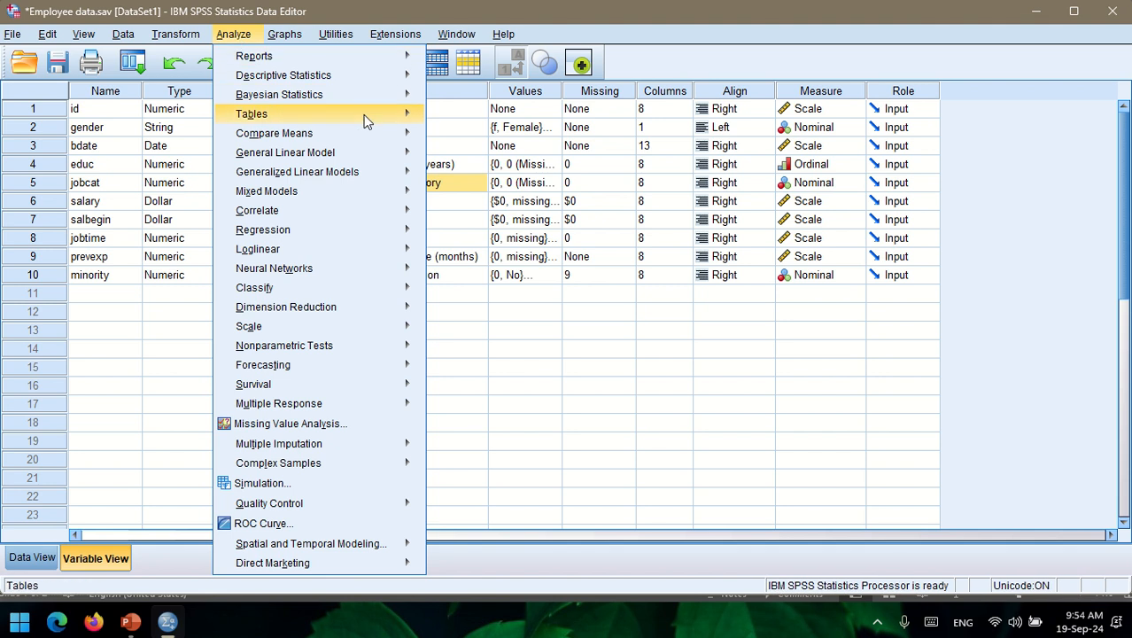
mouse_move(403, 115)
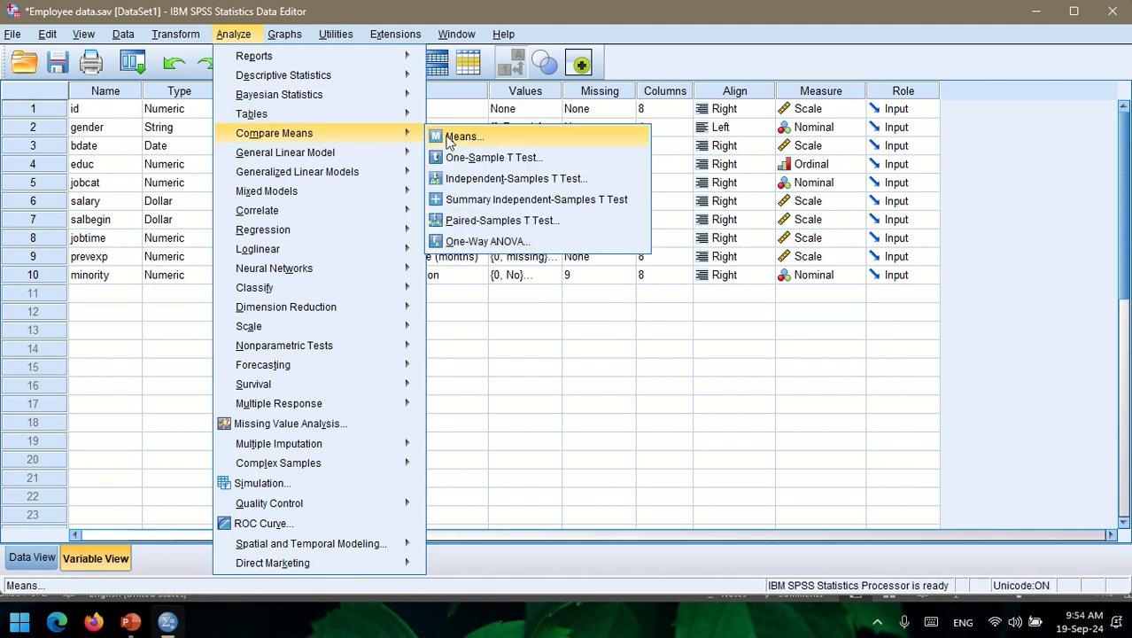
left_click(465, 242)
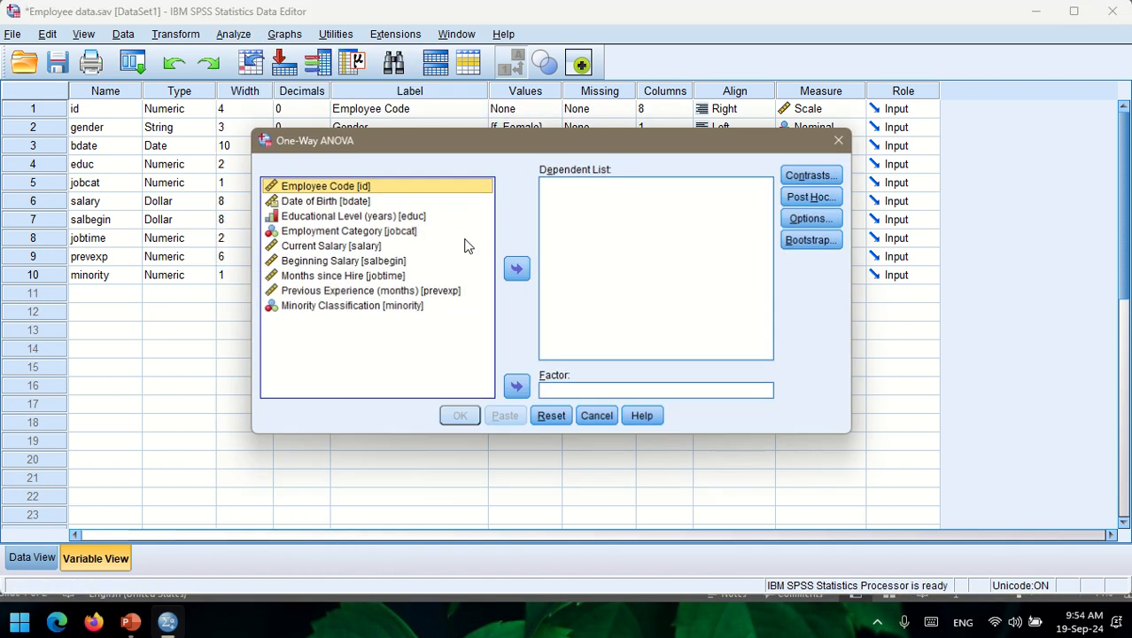
left_click(335, 248)
left_click(518, 269)
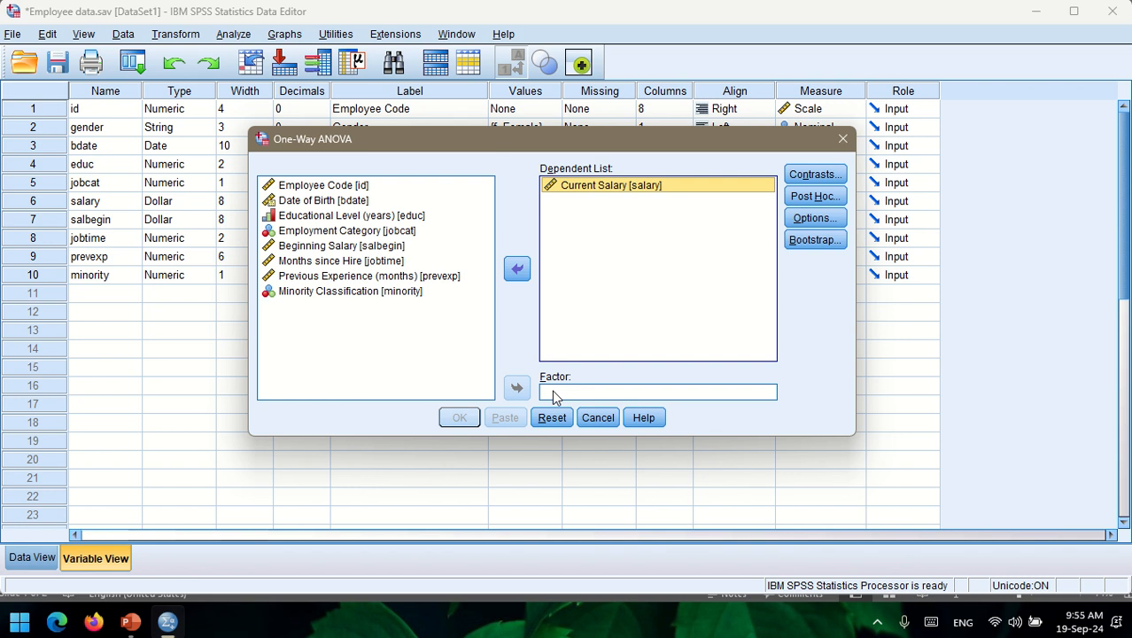
left_click(346, 233)
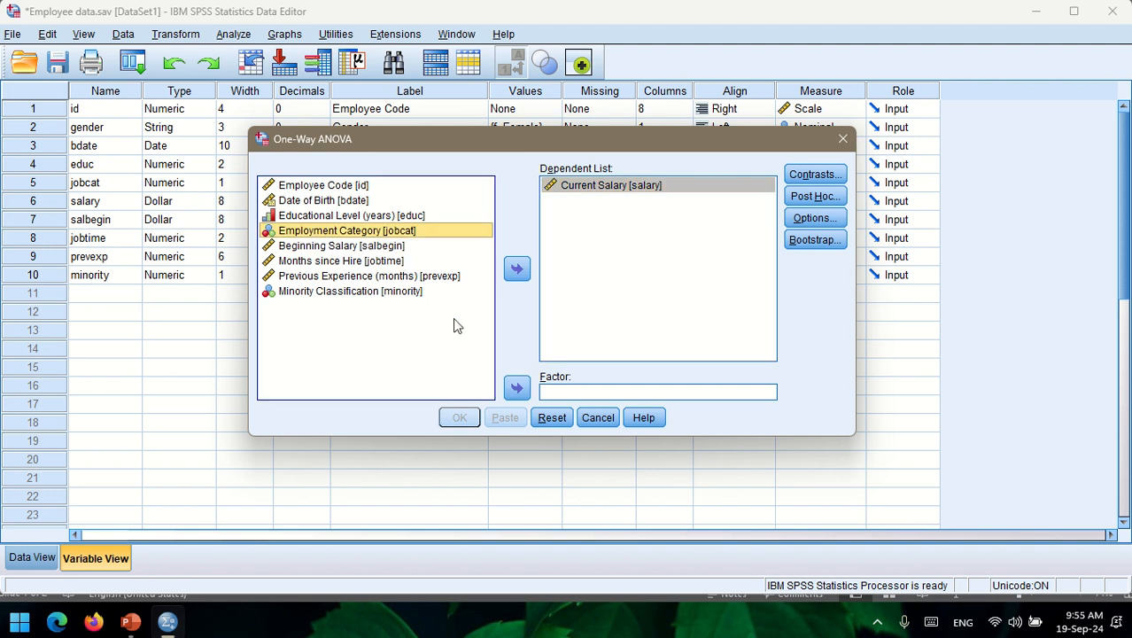
left_click(517, 388)
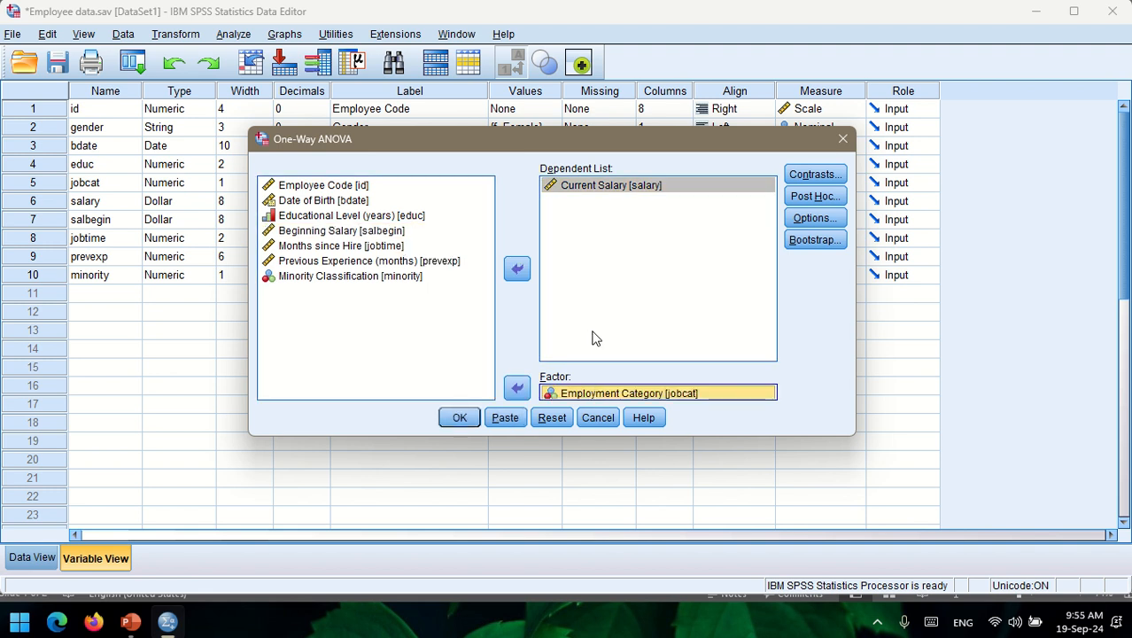
left_click(587, 184)
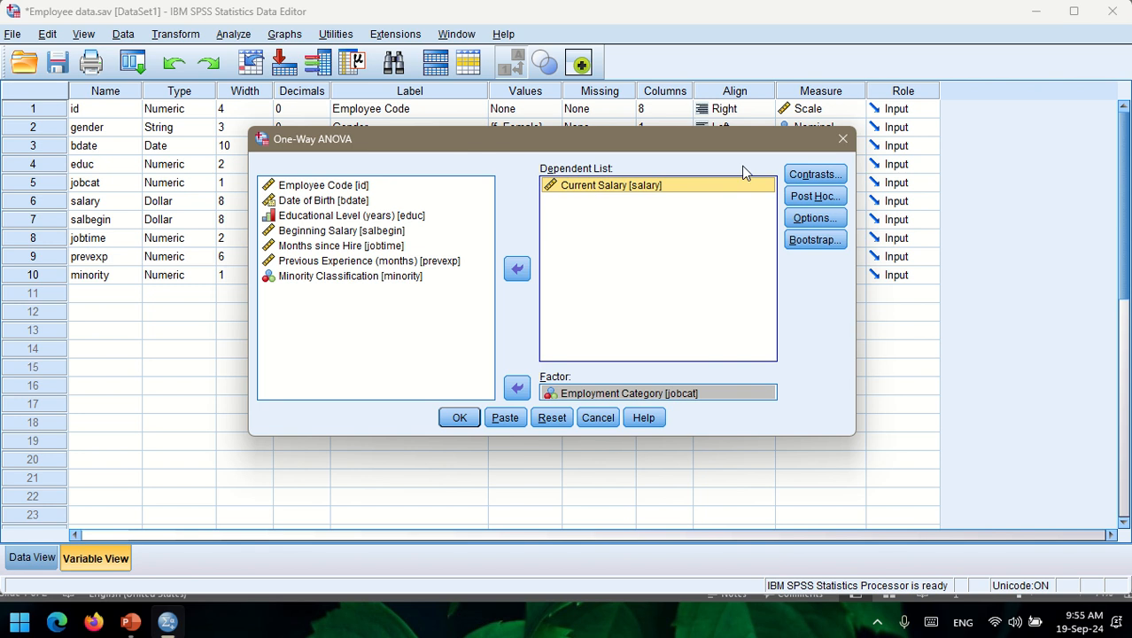
- Leave the ANOVA contrasts unset, select the Tamhane's T2 post hoc test at the 0.05 significance level, and run the analysis
left_click(815, 175)
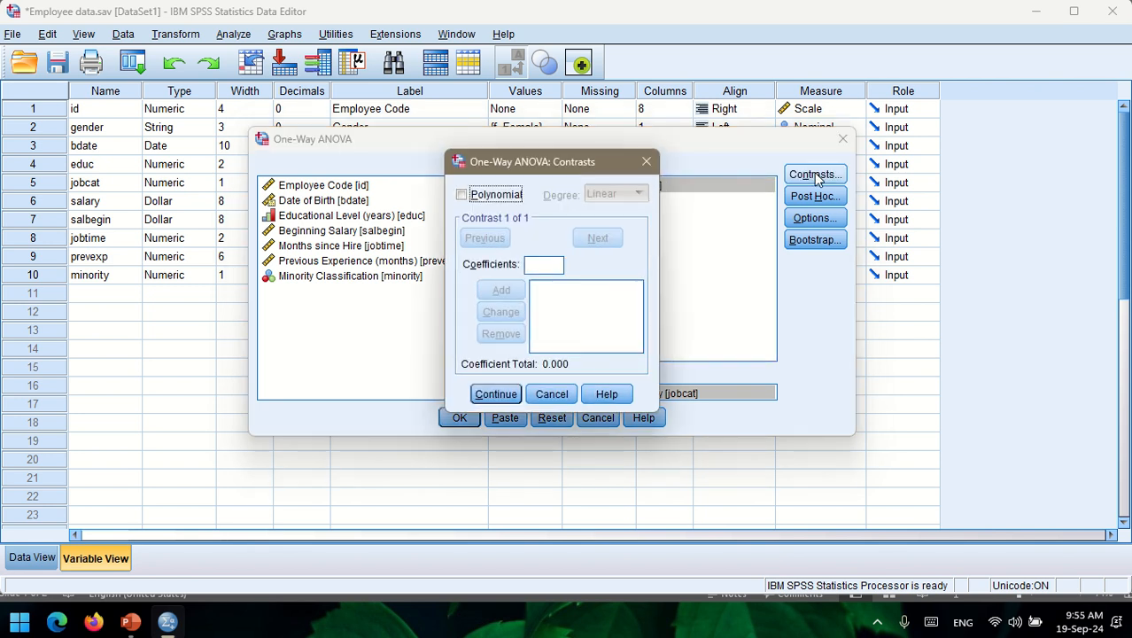
left_click(498, 394)
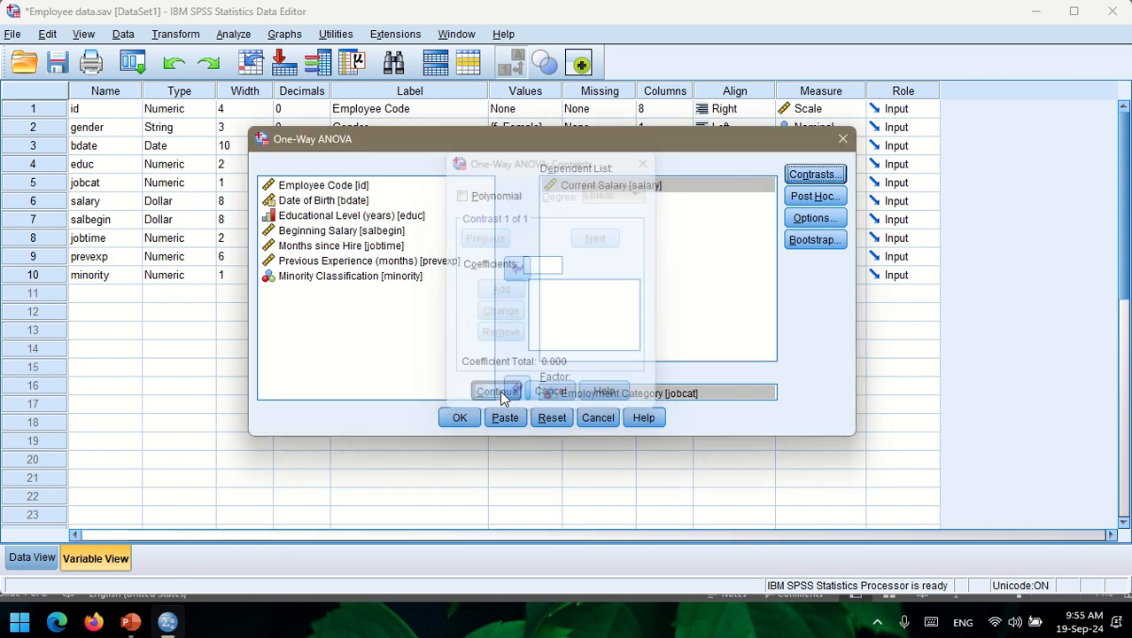
left_click(801, 199)
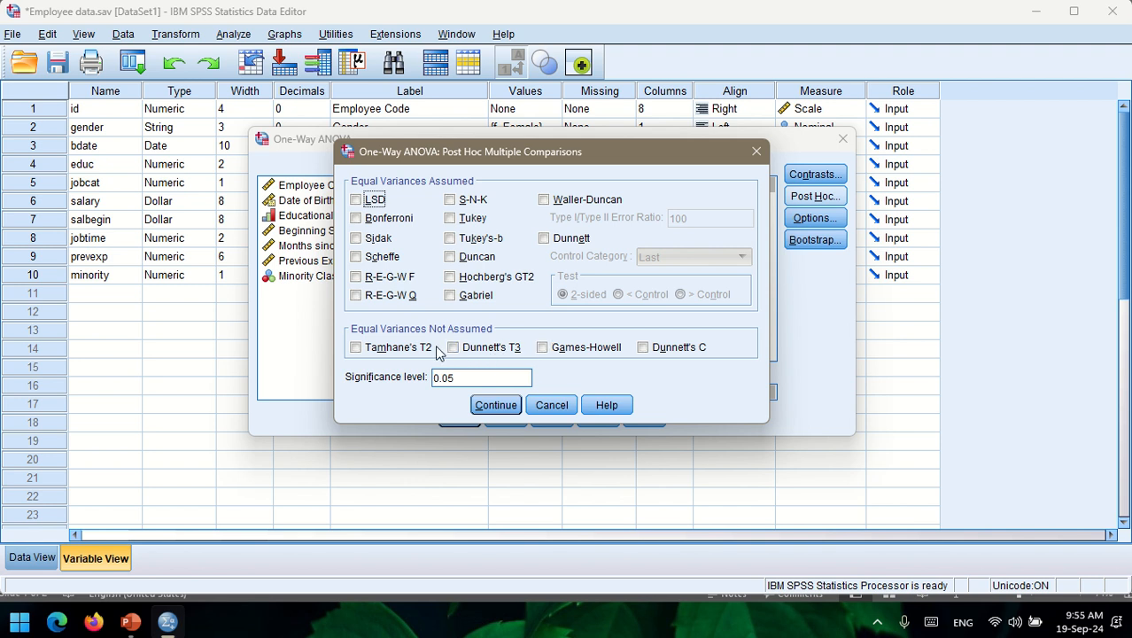
left_click(356, 348)
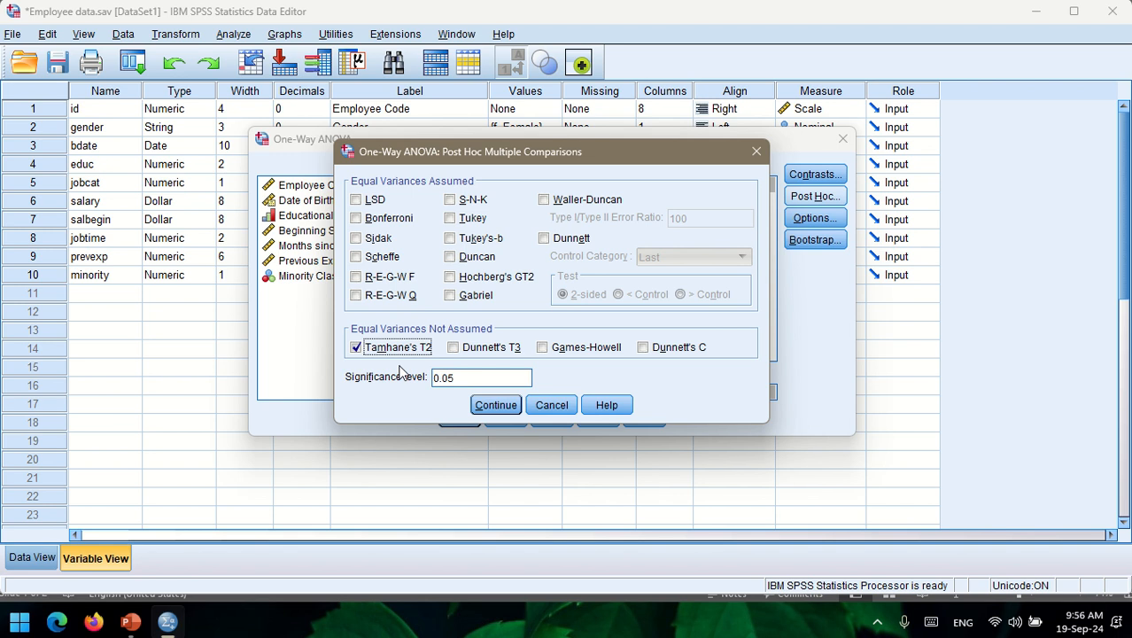
left_click(495, 405)
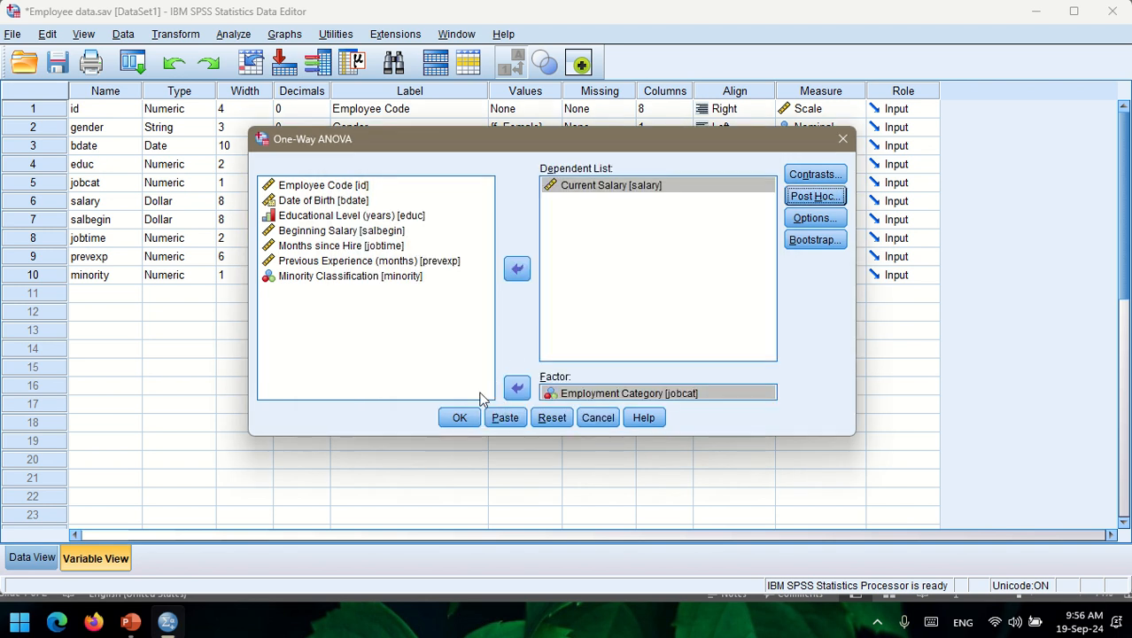
left_click(459, 417)
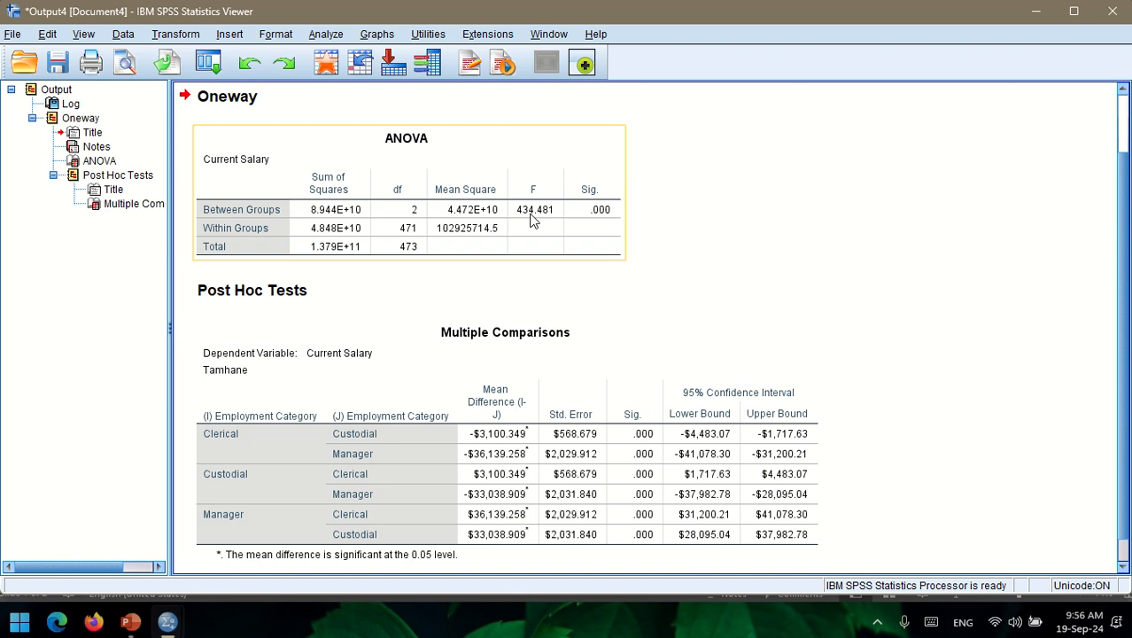
- Copy the Multiple Comparisons table from the post hoc tests, and close the ANOVA output document without saving it
scroll(505, 321, "down", 1)
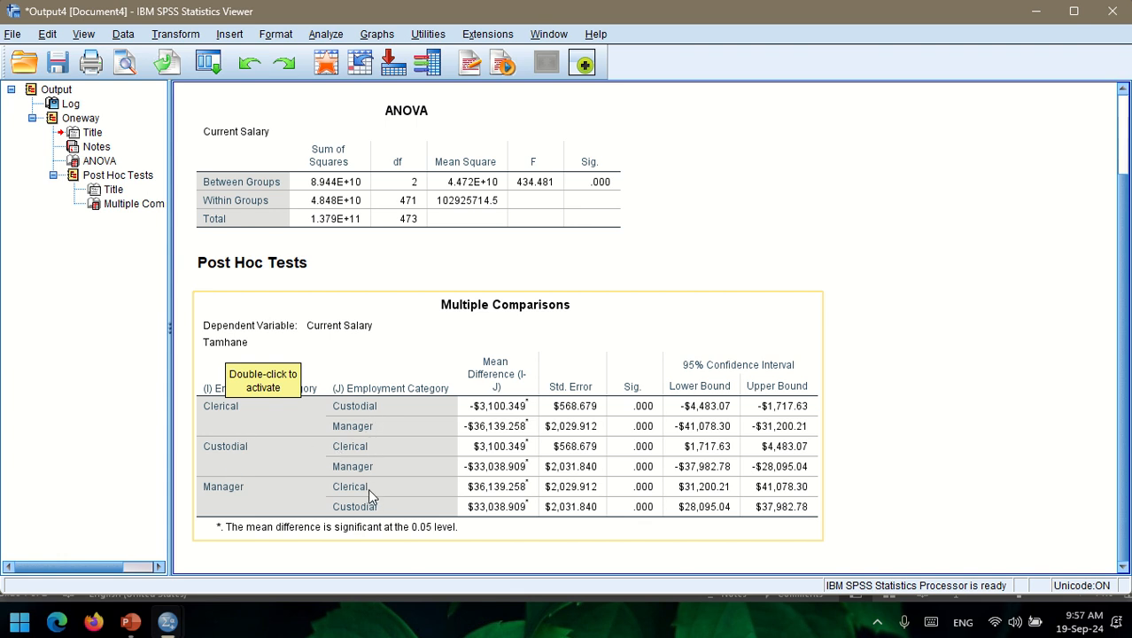
right_click(538, 339)
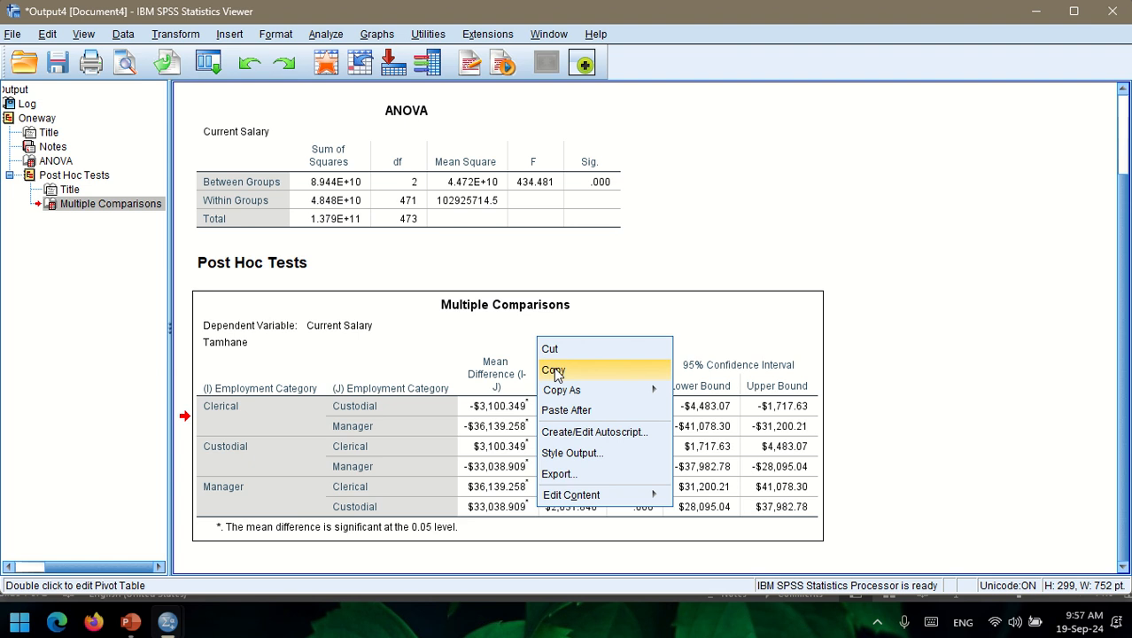
left_click(555, 372)
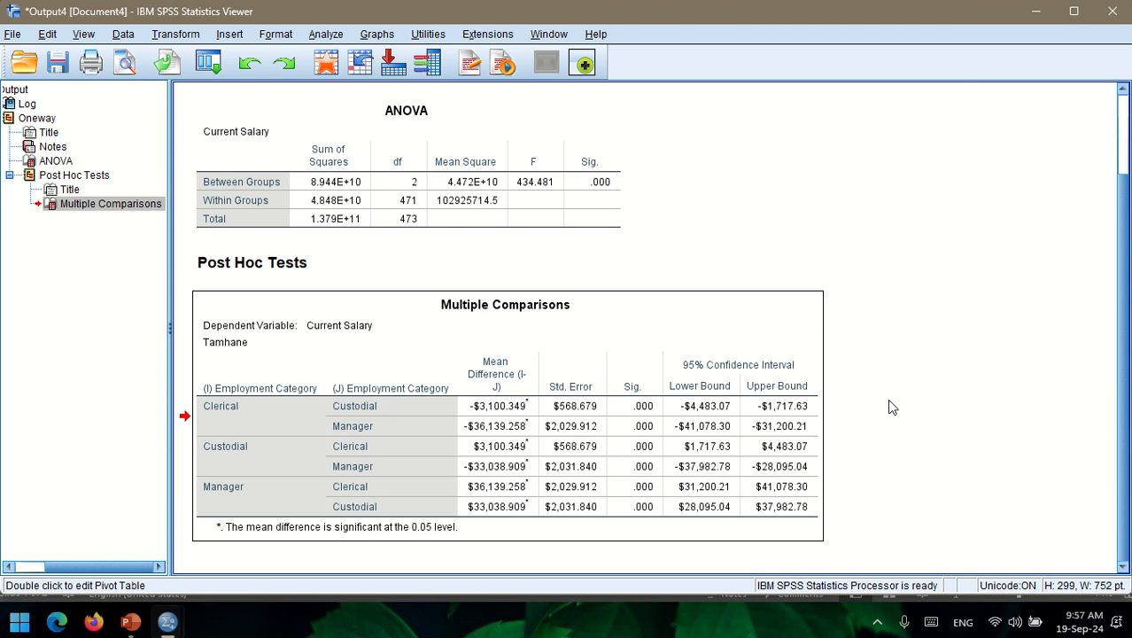
left_click(1112, 11)
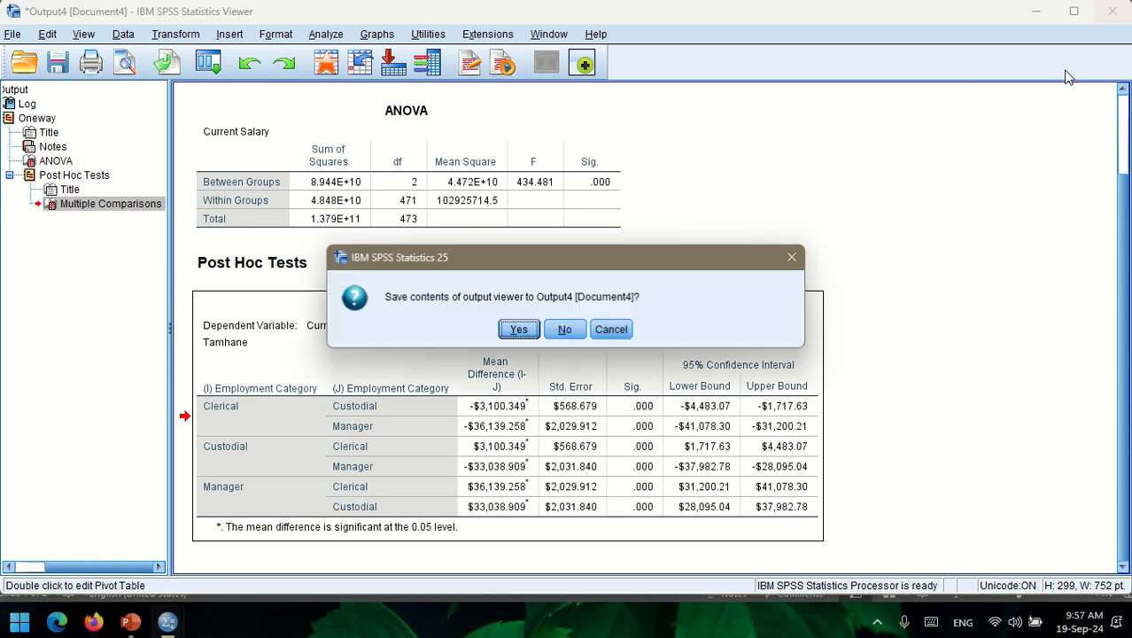
left_click(566, 328)
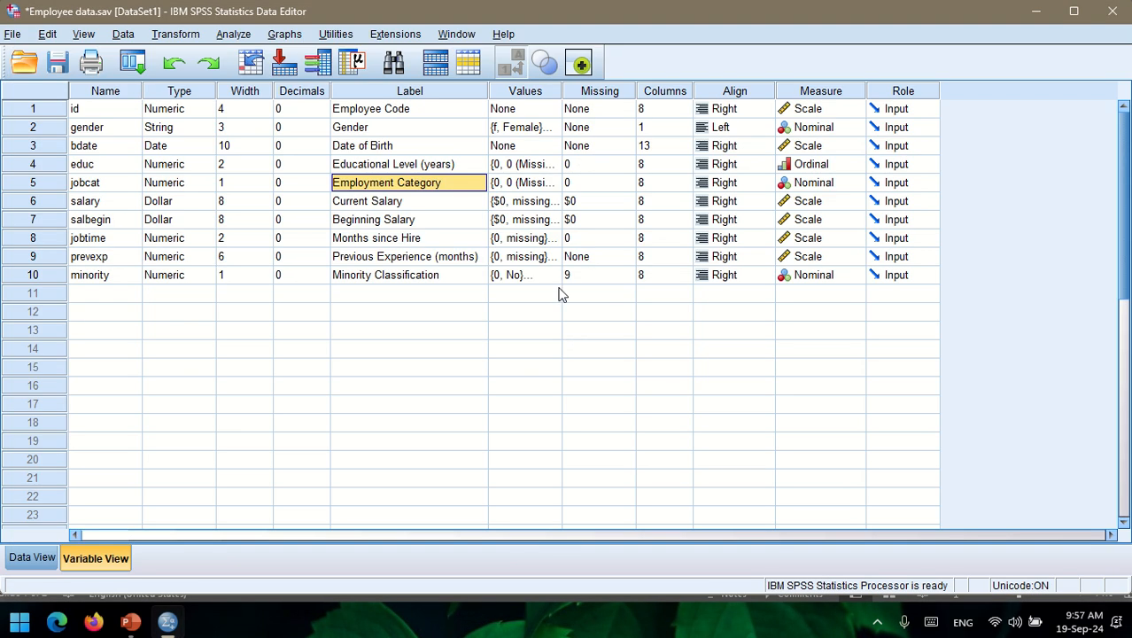
- Start a bivariate correlation and add Current Salary to its variables
left_click(232, 38)
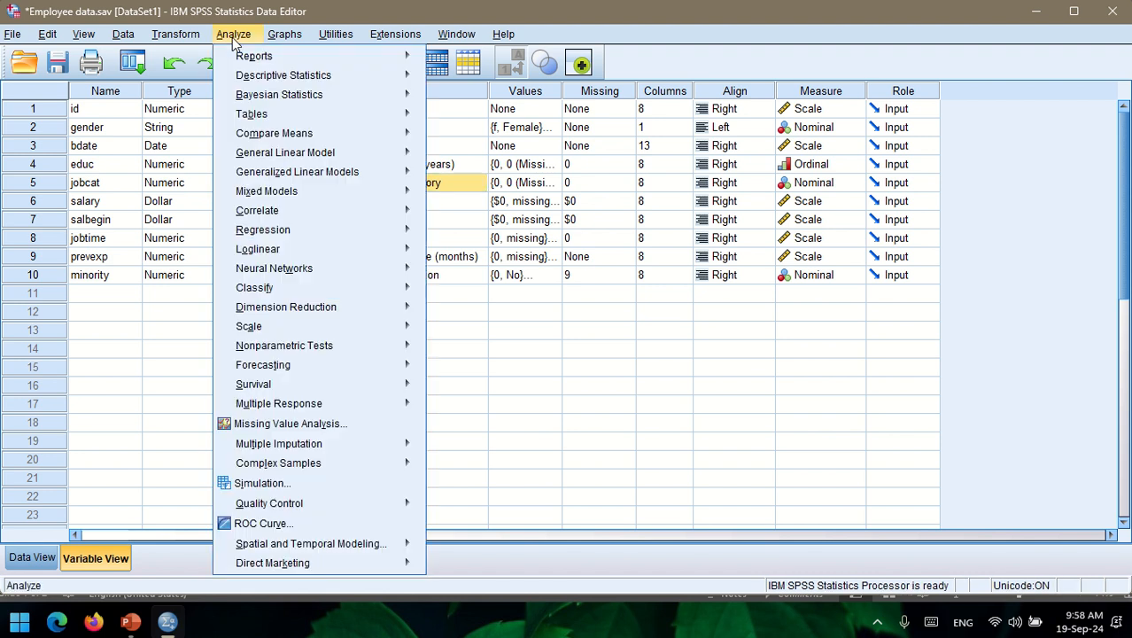
mouse_move(289, 209)
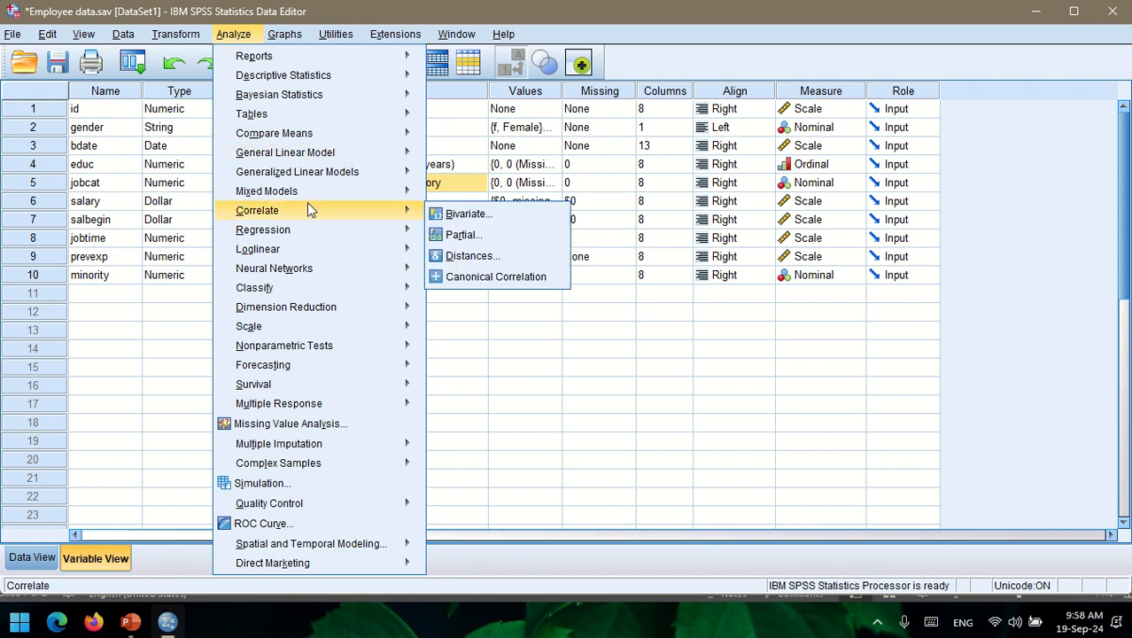
left_click(473, 217)
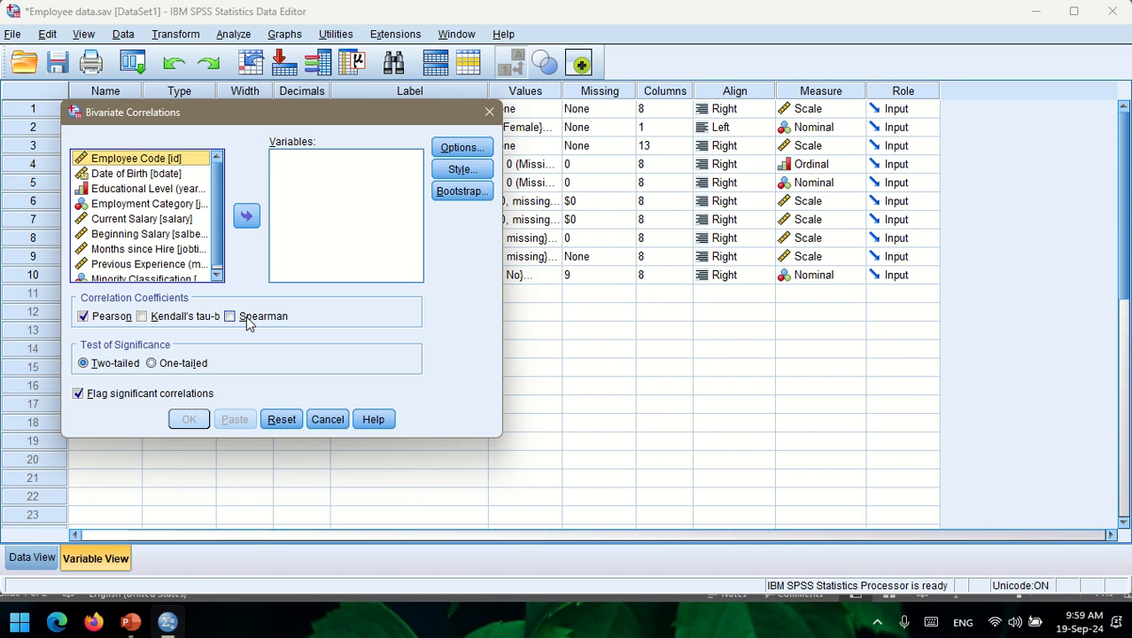
left_click(167, 223)
left_click(246, 217)
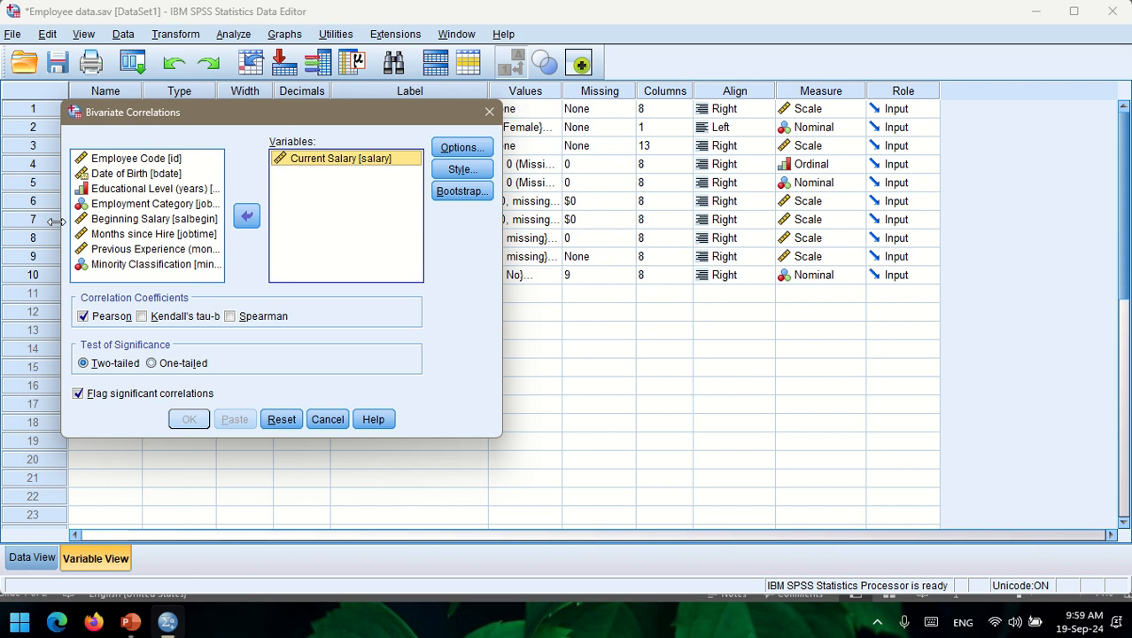
- Widen the Bivariate Correlations dialog so the full variable labels fit, and move it away from the screen edge
left_click_drag(61, 227, 1, 219)
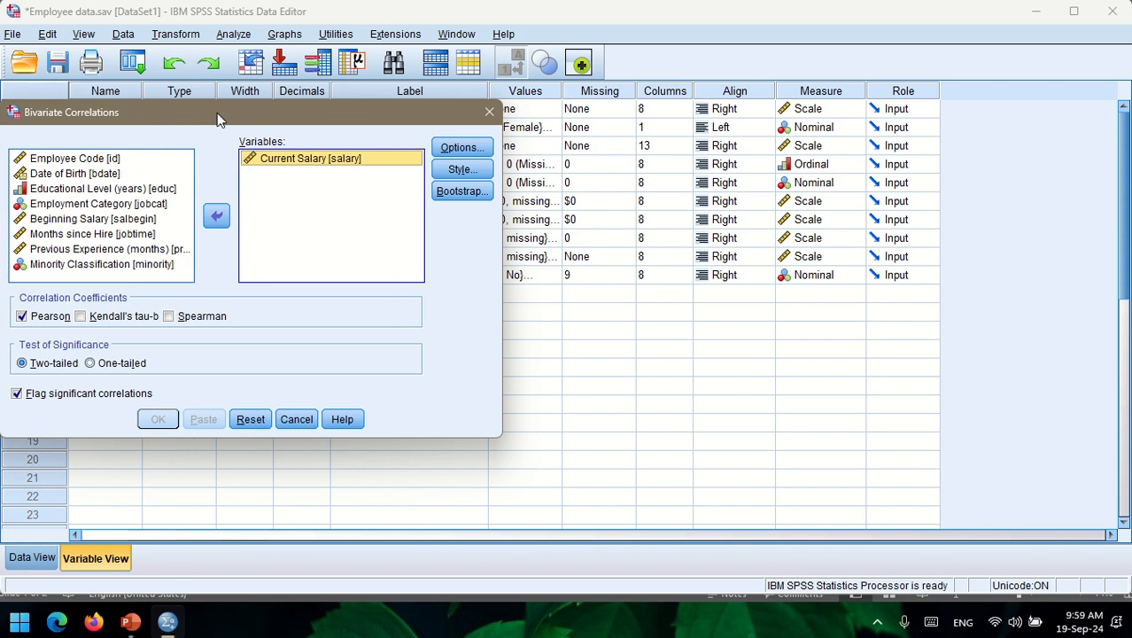
left_click_drag(218, 118, 286, 125)
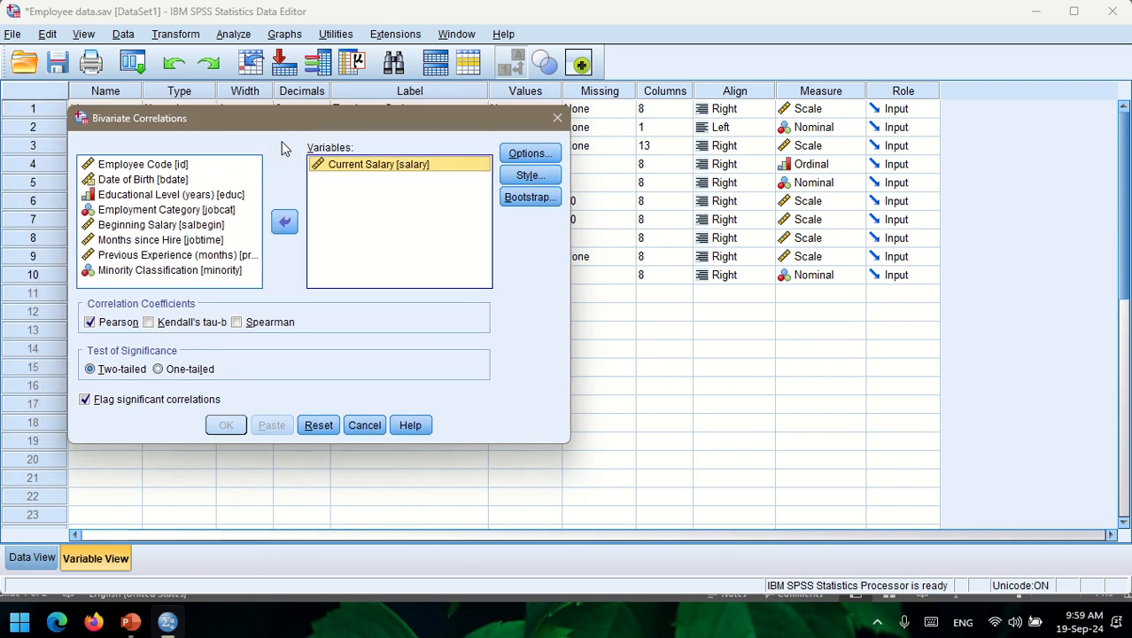
left_click_drag(405, 115, 570, 133)
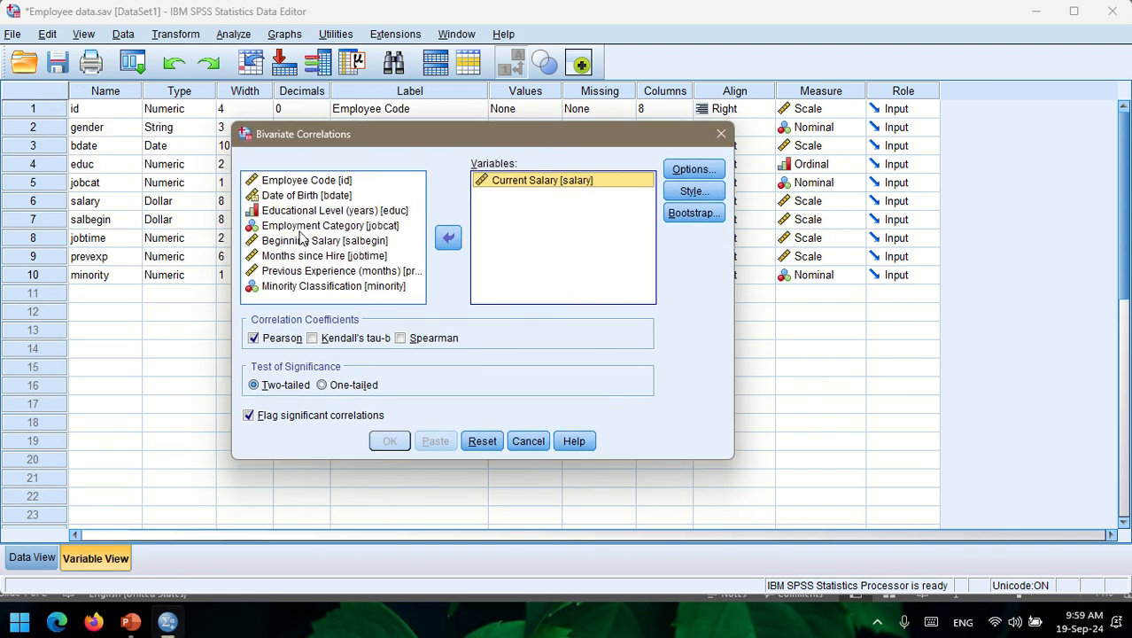
left_click_drag(230, 285, 101, 281)
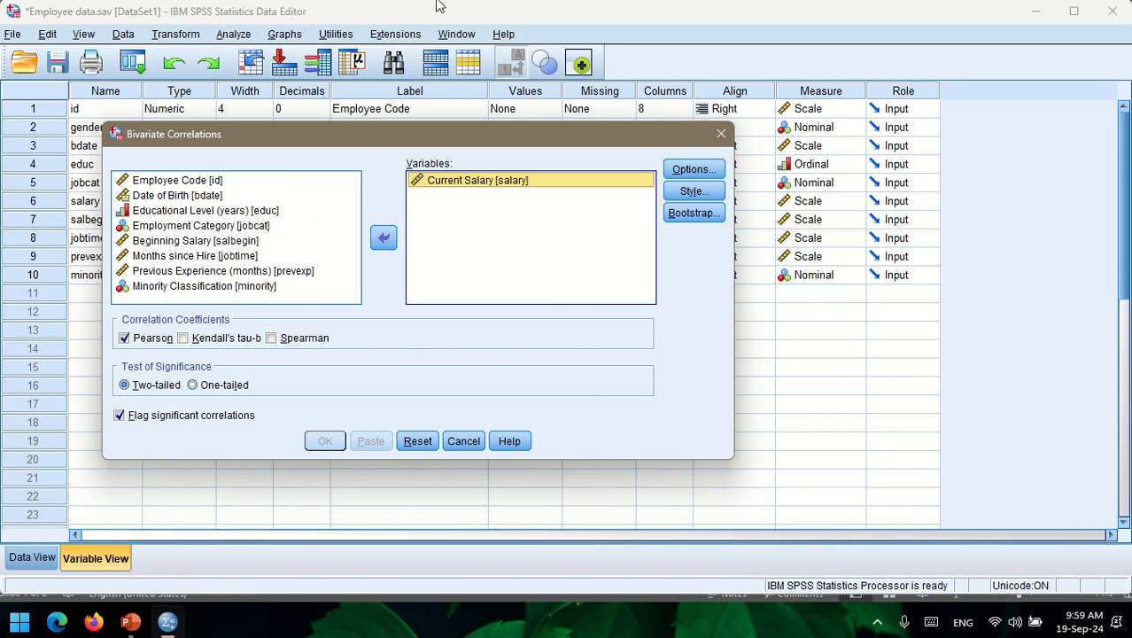
mouse_move(475, 4)
left_click(441, 47)
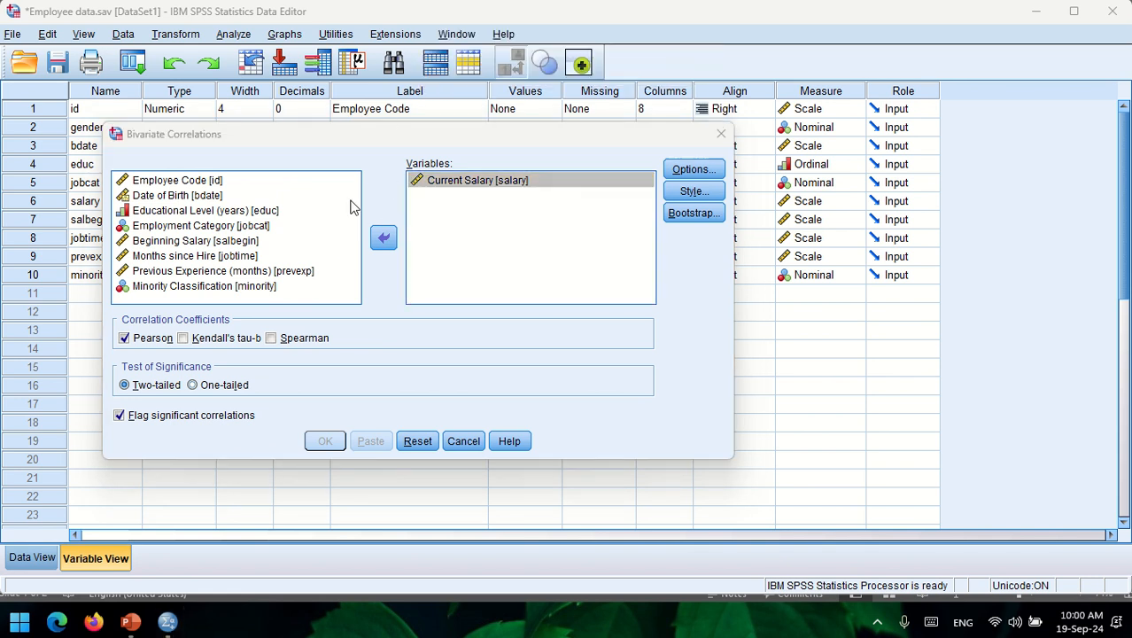
- Add Months since Hire to the correlation variables alongside Current Salary
left_click(242, 259)
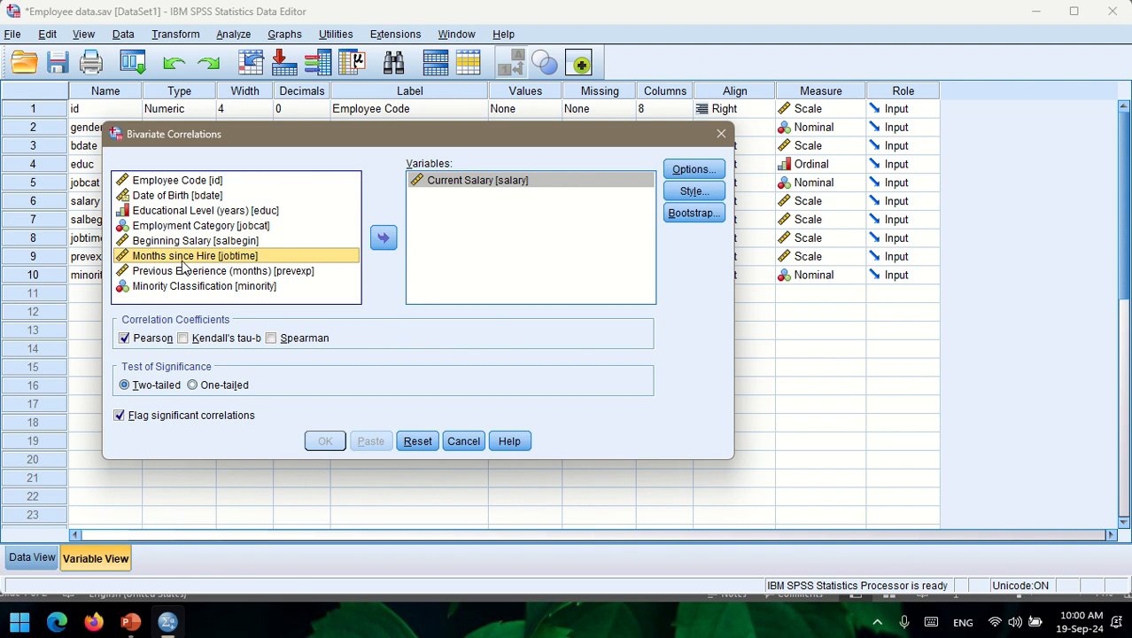
left_click(388, 241)
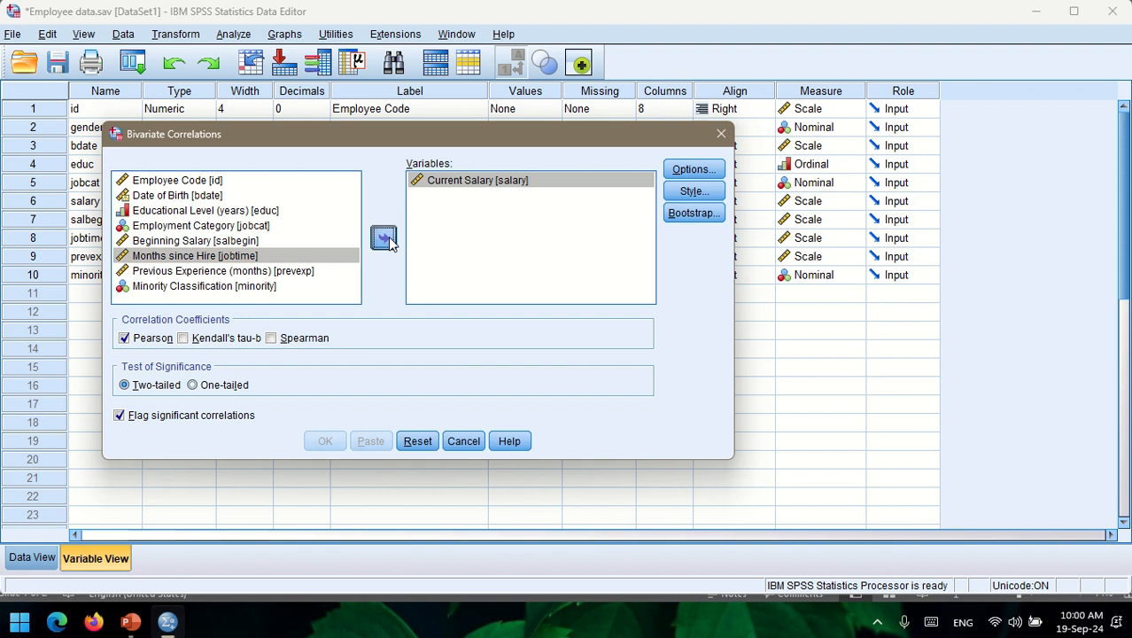
left_click(479, 181)
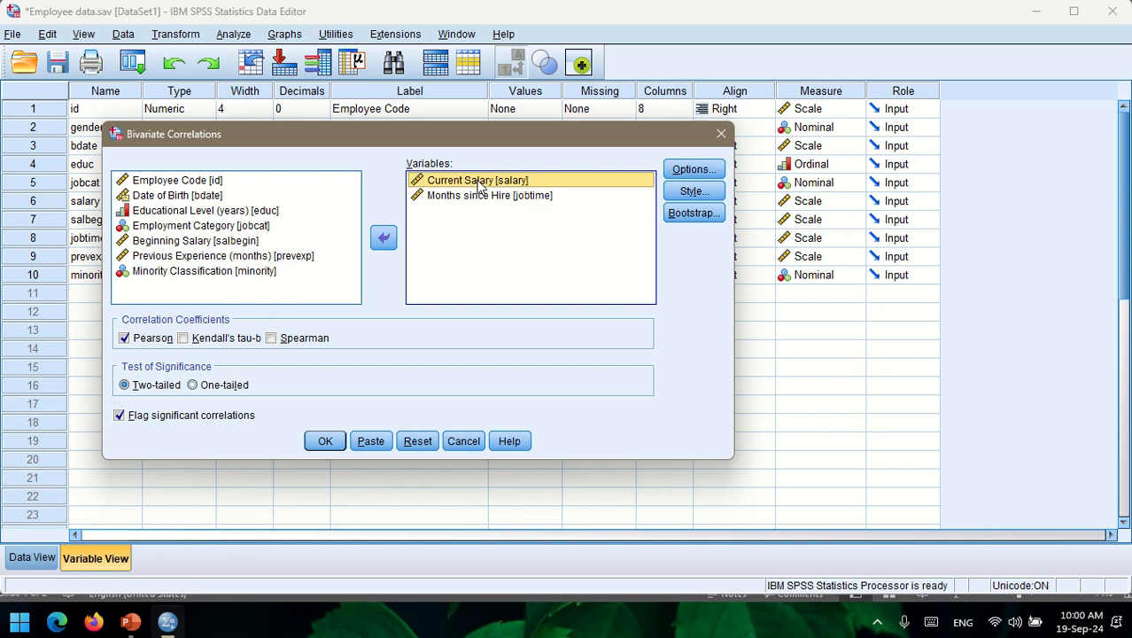
left_click(477, 194)
left_click(475, 184)
left_click(477, 197)
- Keep the pairwise exclusion of missing values without extra statistics, and run the two-tailed Pearson correlation
left_click(677, 171)
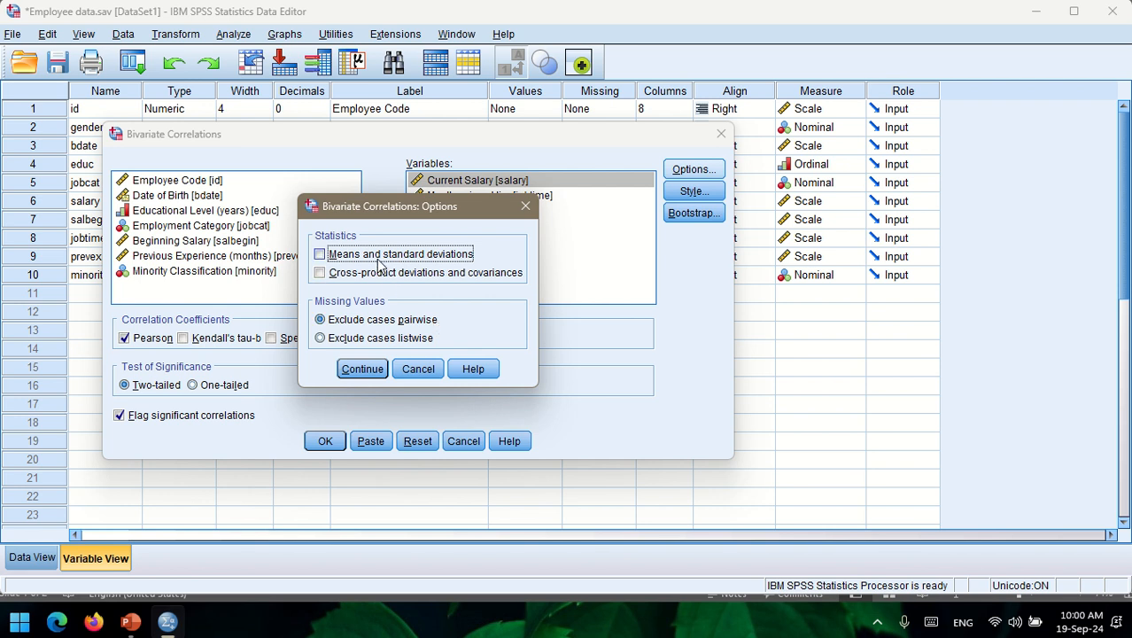
left_click(361, 368)
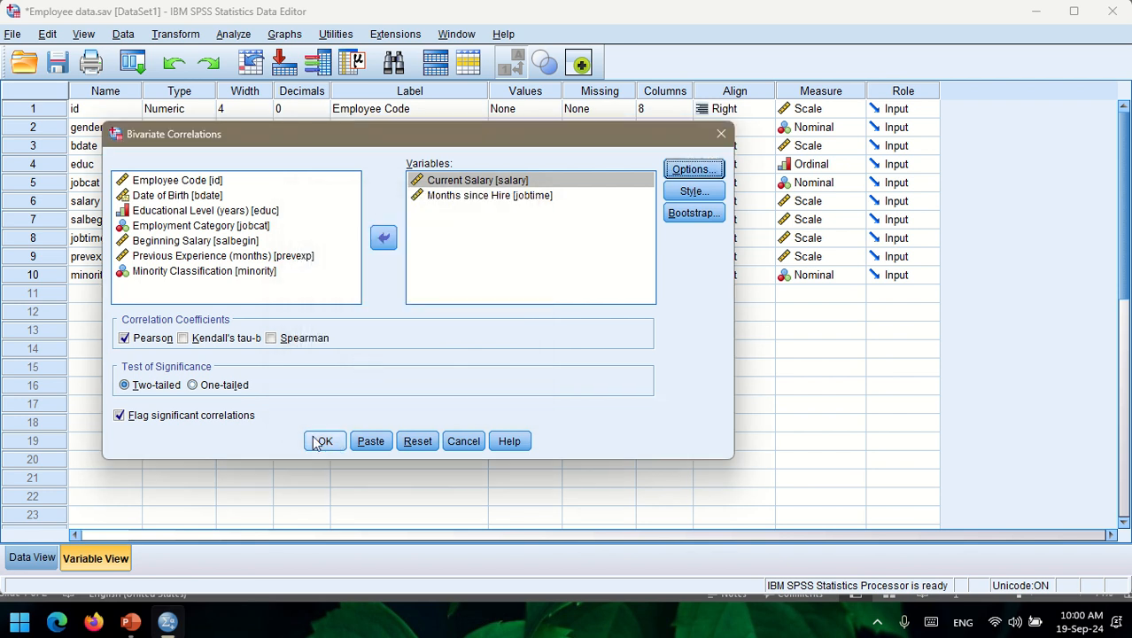
left_click(324, 441)
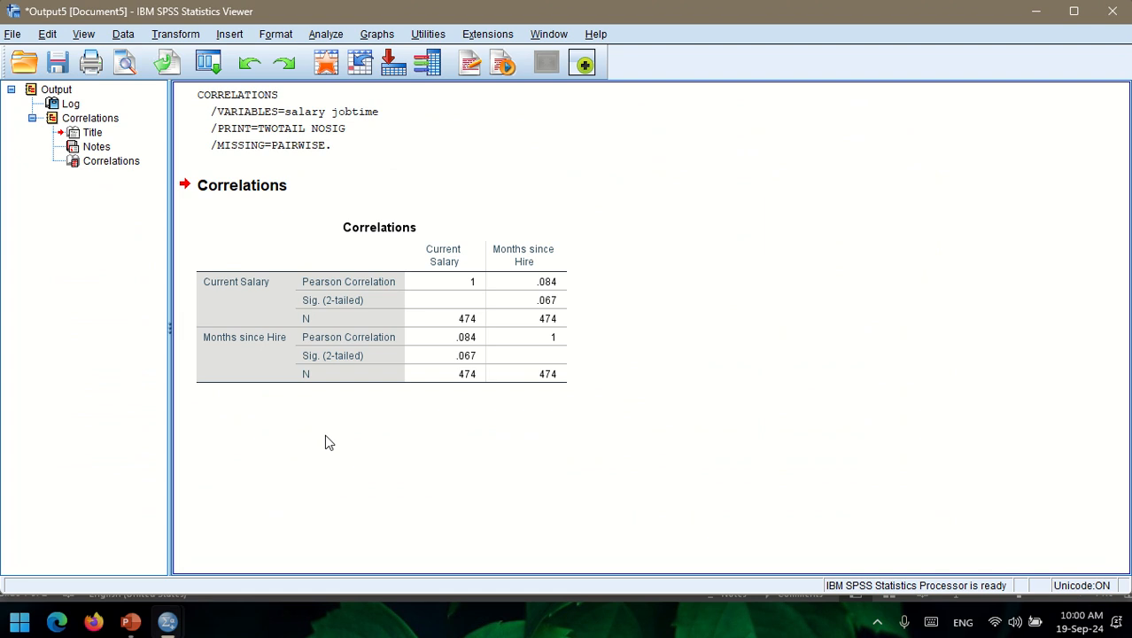
- Examine the Pearson coefficient, two-tailed significance and case count for Current Salary and Months since Hire in the Correlations table
left_click(470, 353)
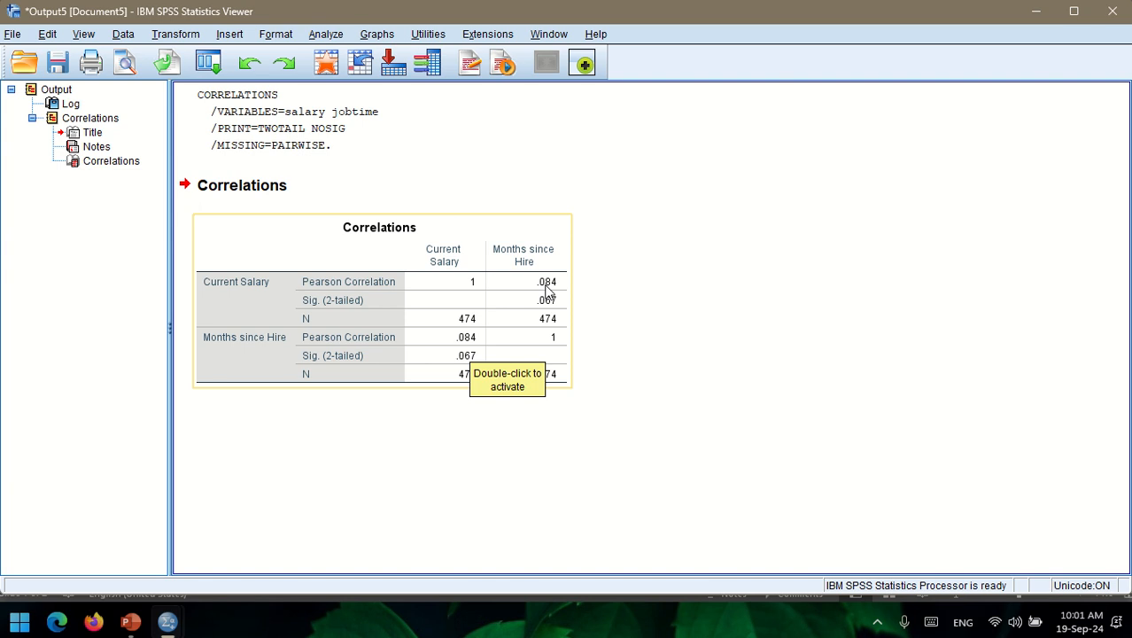
left_click(547, 293)
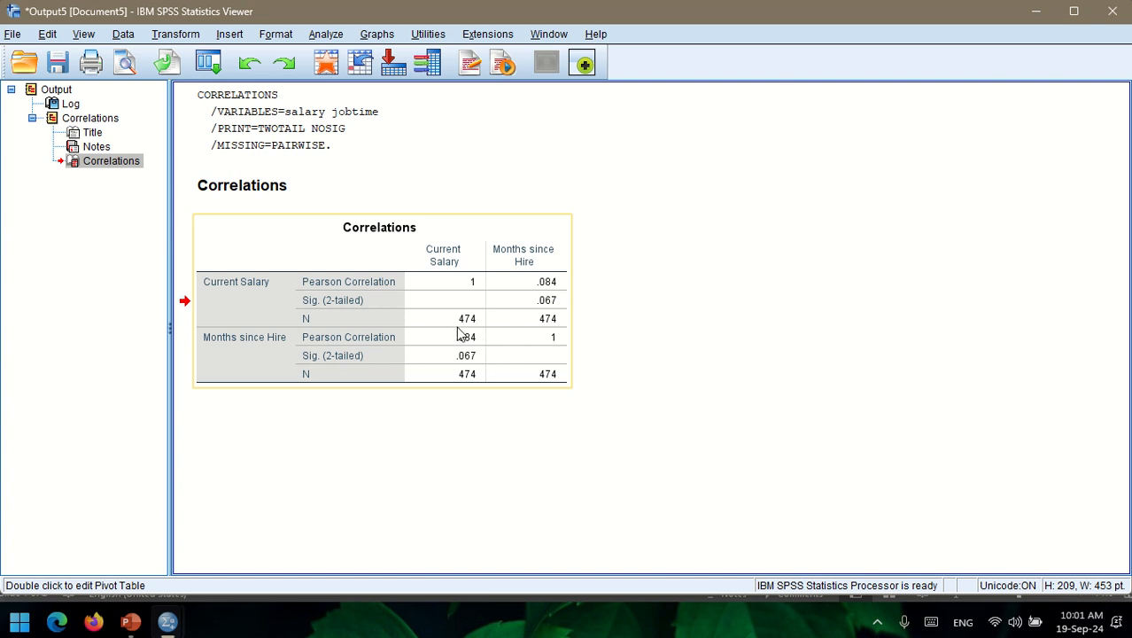
right_click(437, 305)
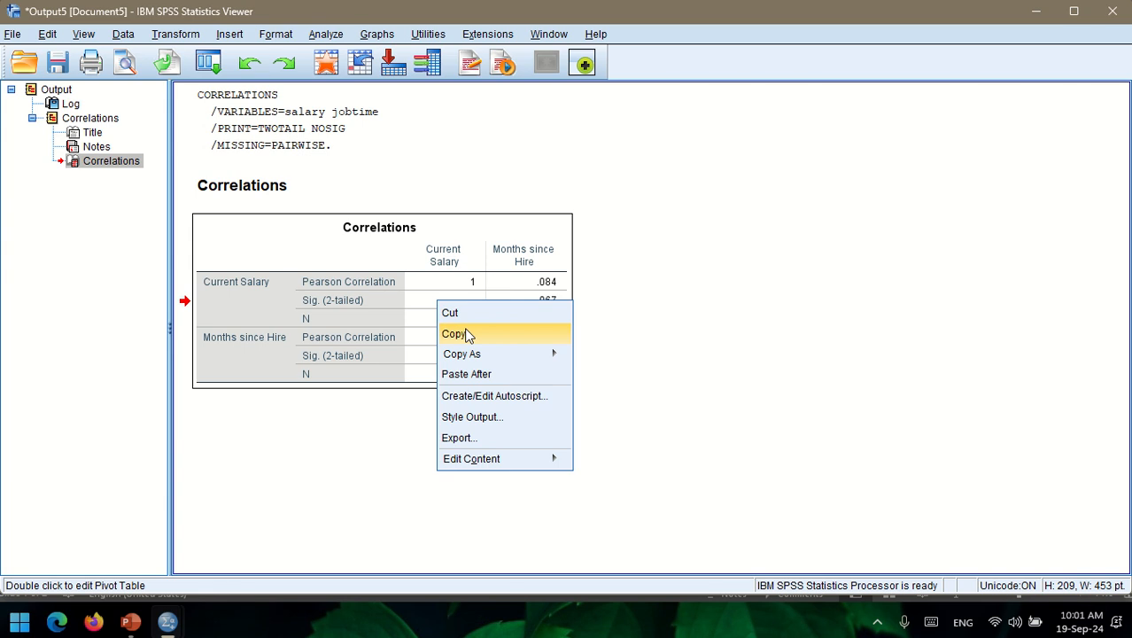
left_click(546, 295)
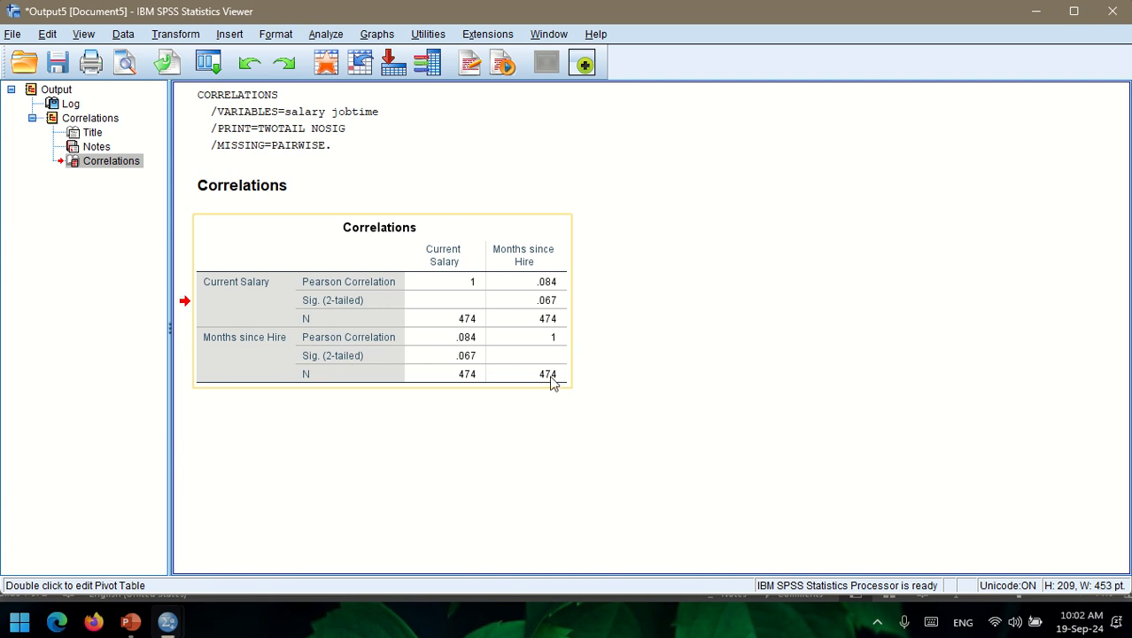
left_click(449, 190)
left_click(915, 116)
left_click(801, 248)
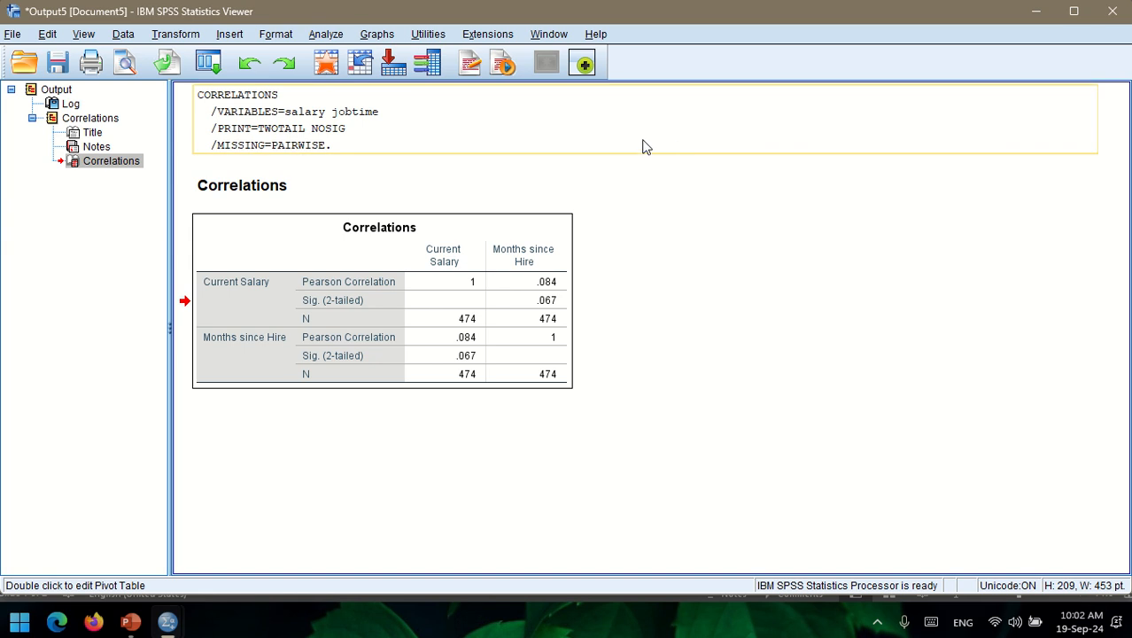
mouse_move(473, 36)
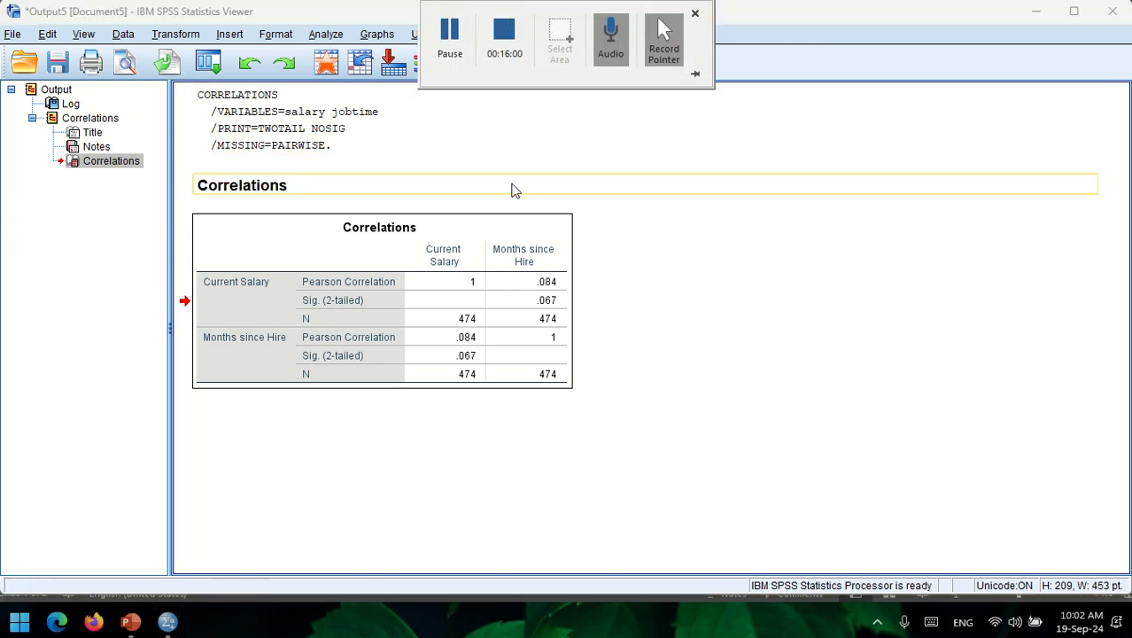
left_click(379, 371)
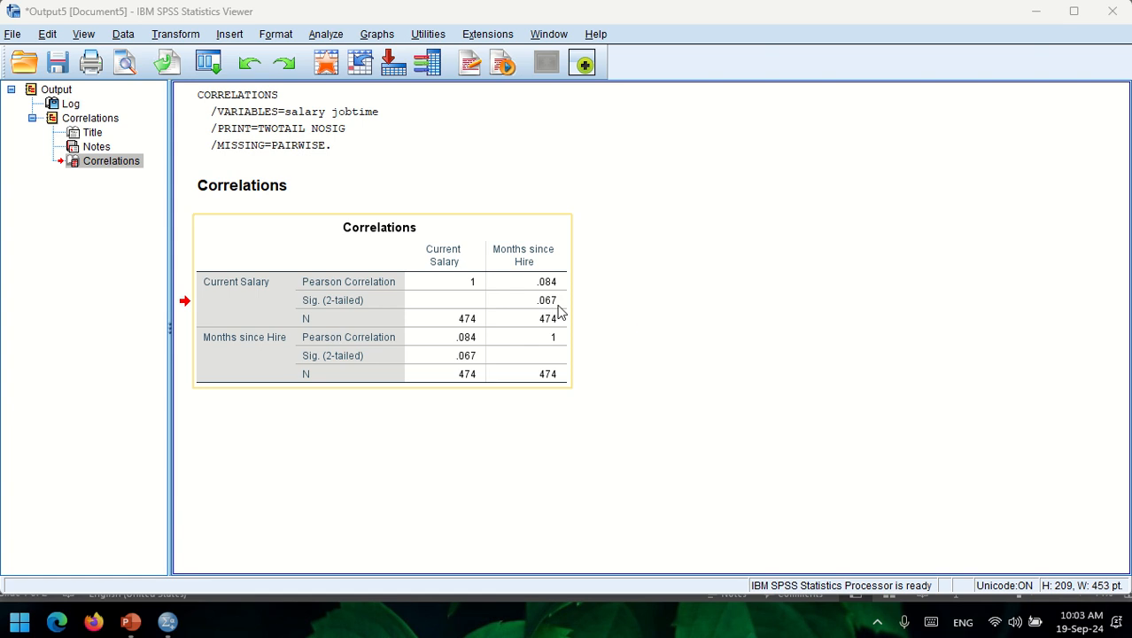
left_click(552, 303)
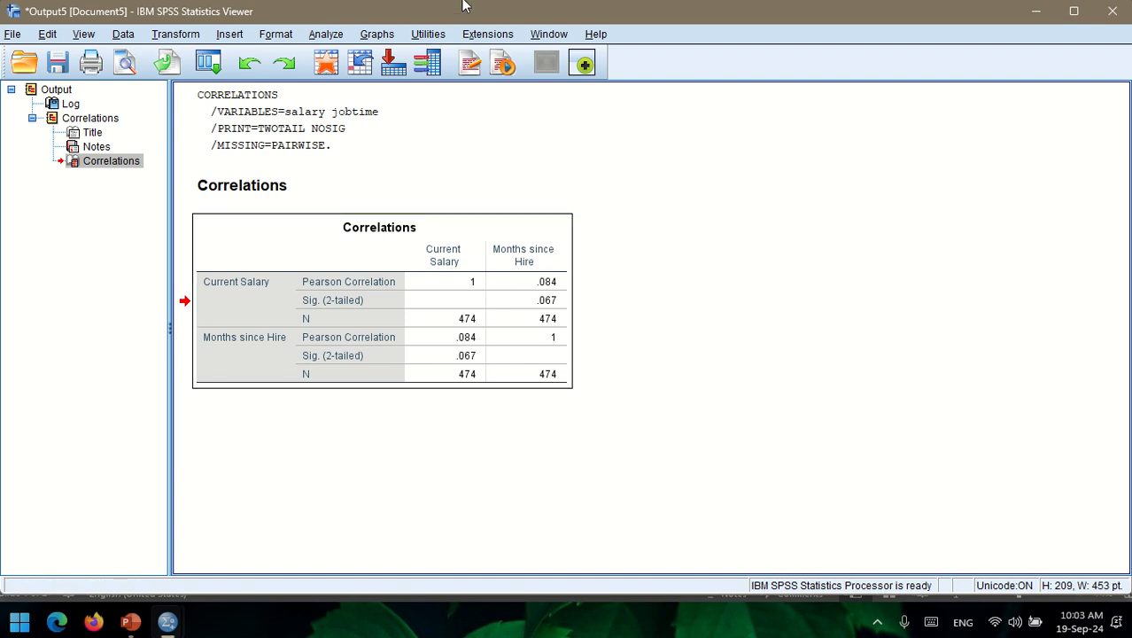
mouse_move(452, 6)
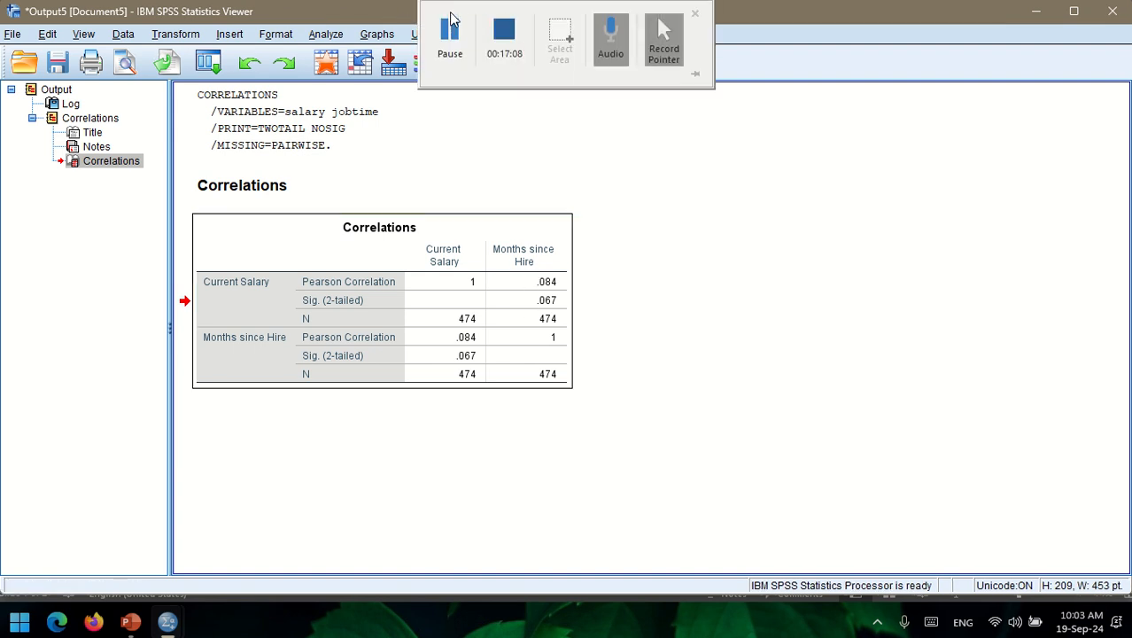
left_click(452, 44)
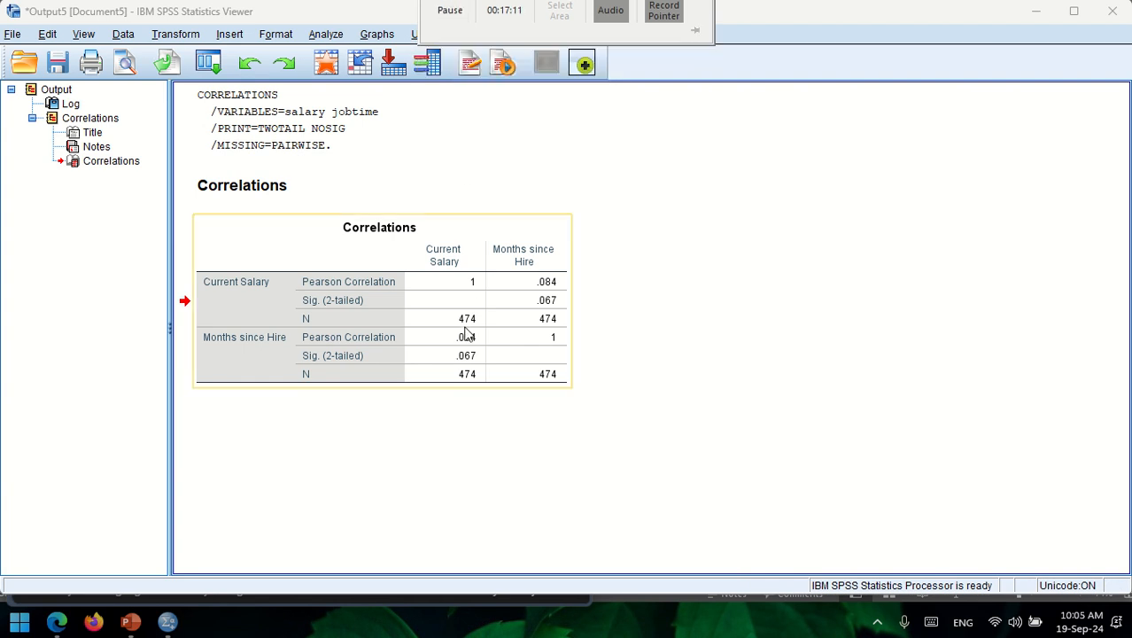
- Copy the Correlations table from the output and paste it into the ChatGPT message box in Microsoft Edge
right_click(437, 284)
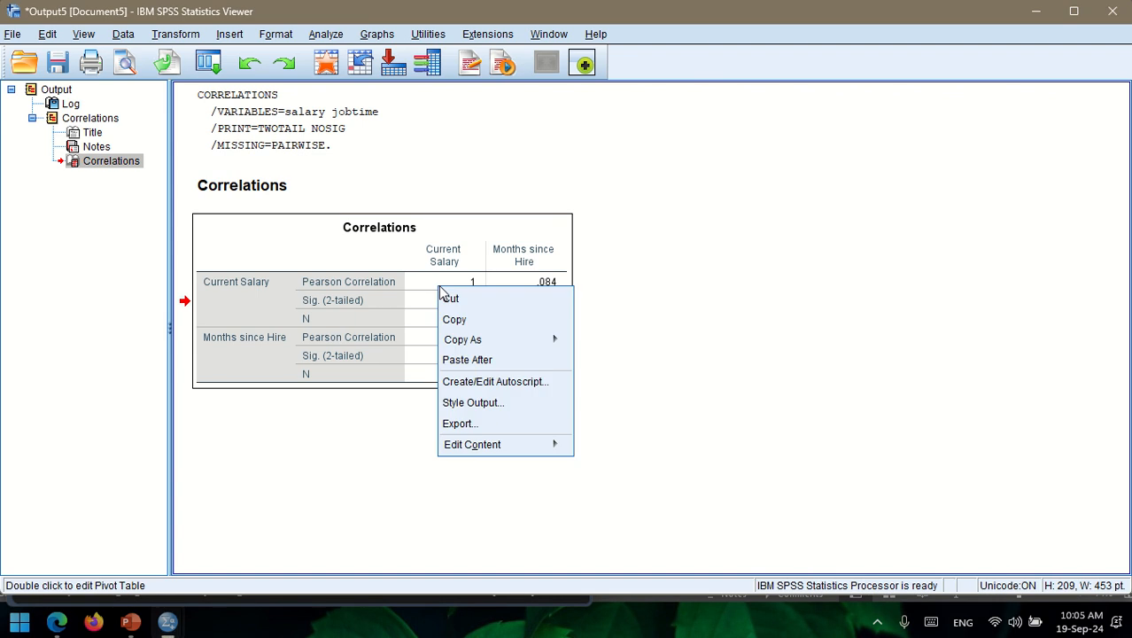
left_click(473, 324)
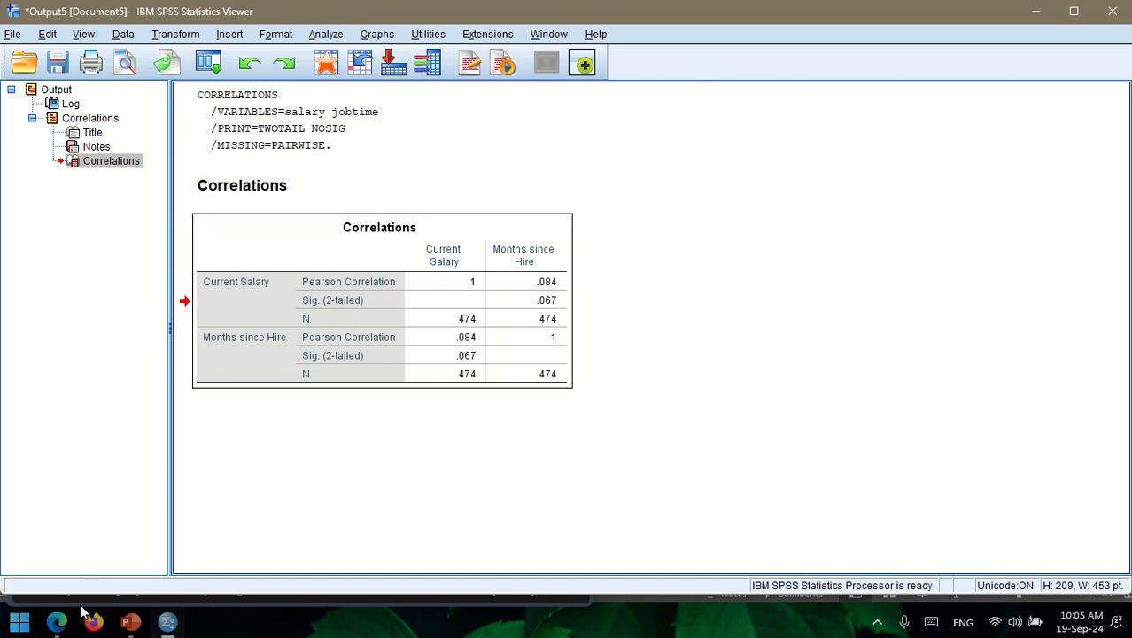
left_click(56, 622)
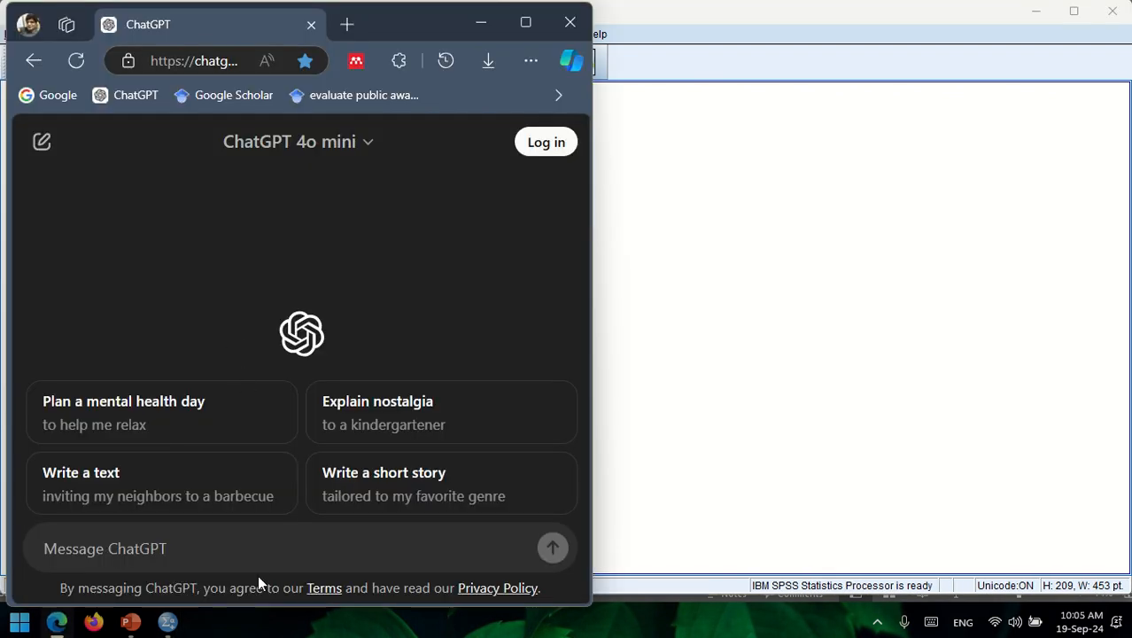
left_click(130, 552)
right_click(134, 550)
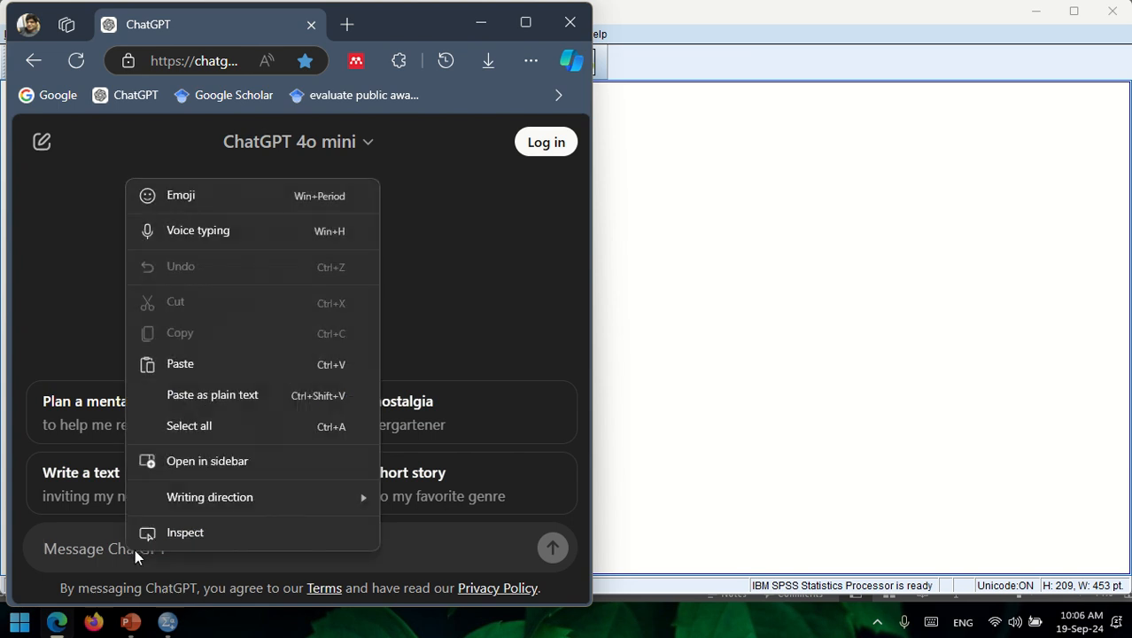
left_click(174, 364)
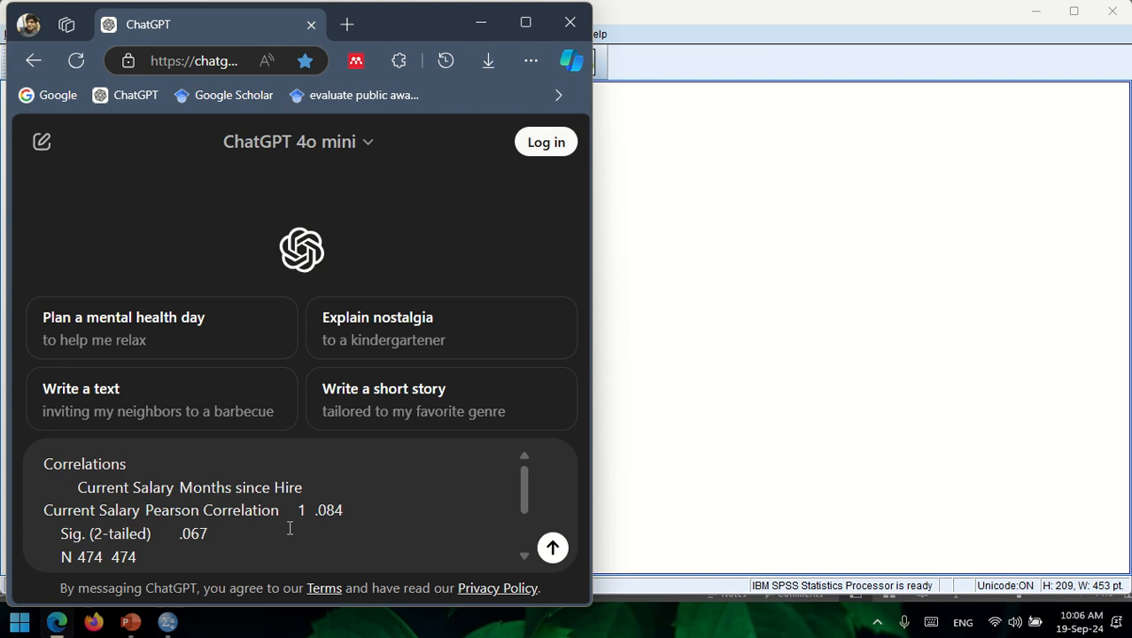
- Add the line "Interpret Pearson correlation" below the pasted table with the on-screen keyboard, and send the message
left_click(931, 625)
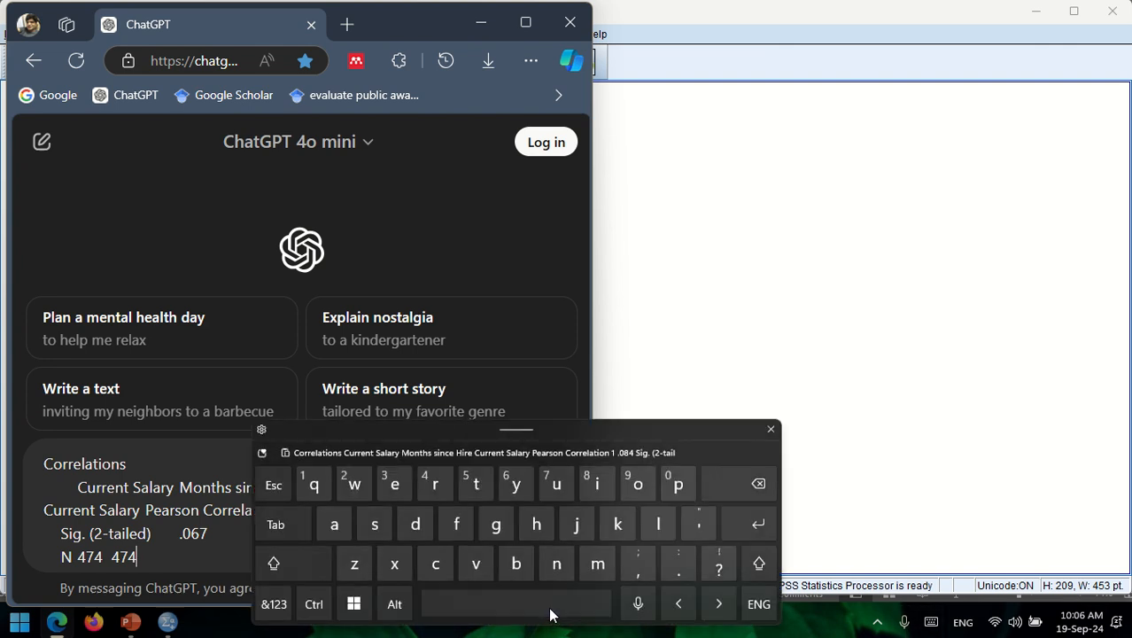
left_click(758, 563)
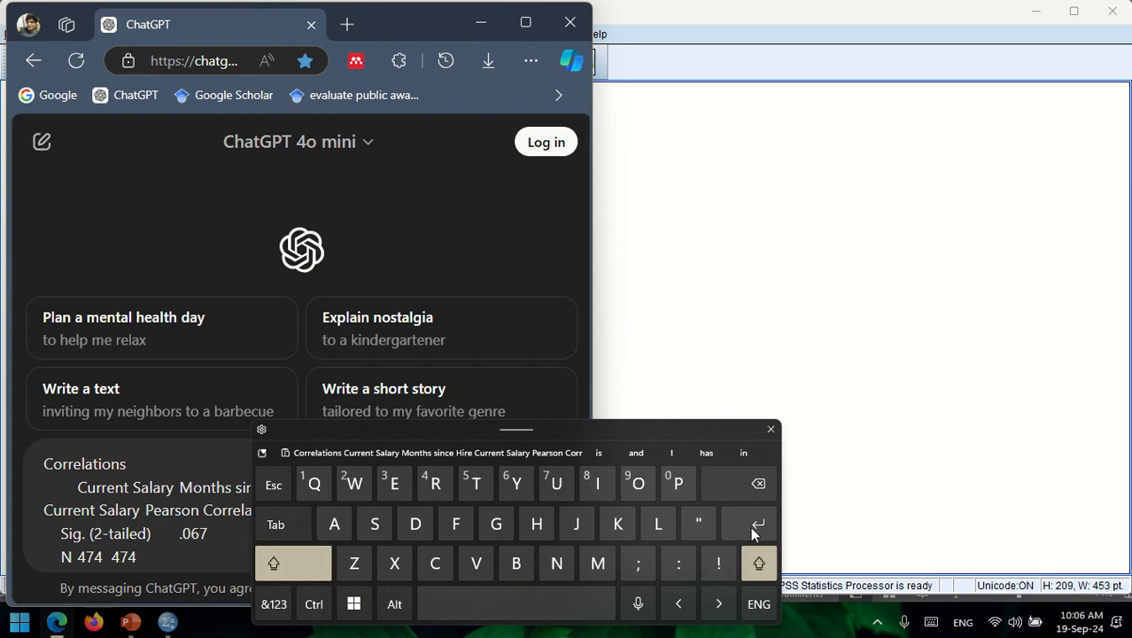
left_click(757, 524)
left_click(600, 484)
left_click(558, 564)
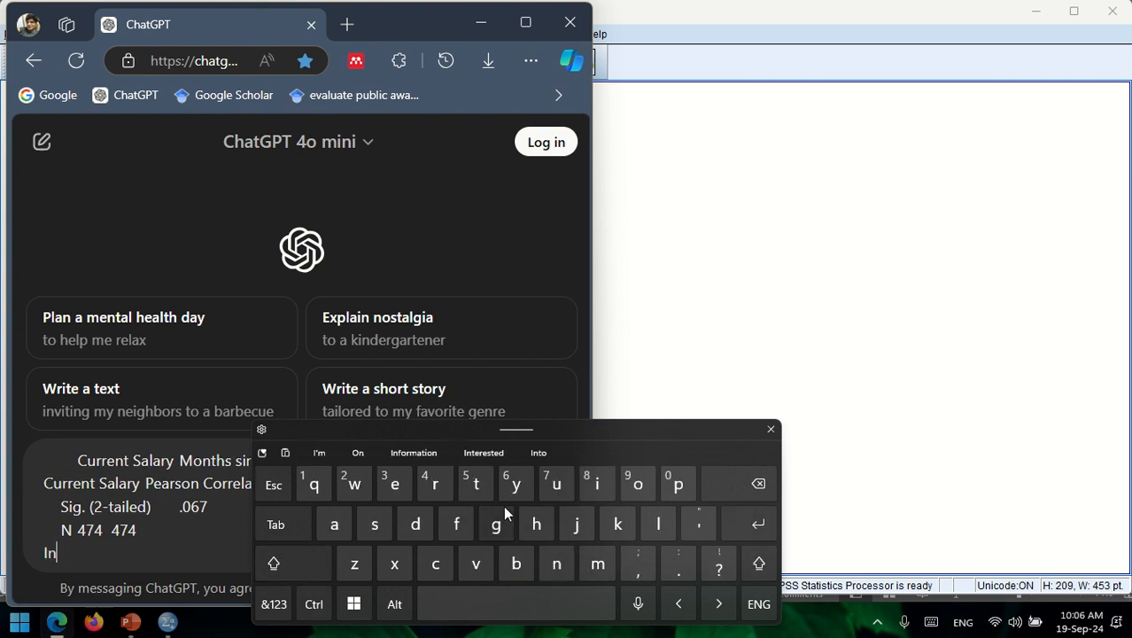
left_click(469, 485)
left_click(398, 485)
left_click(430, 482)
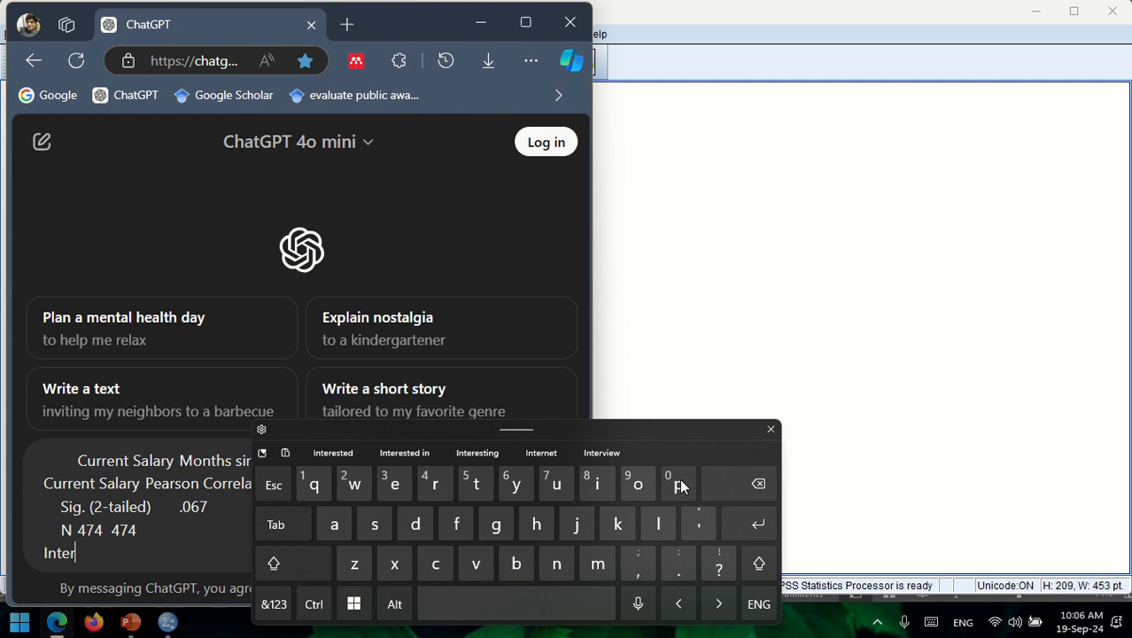
left_click(678, 479)
left_click(435, 484)
left_click(398, 485)
left_click(476, 485)
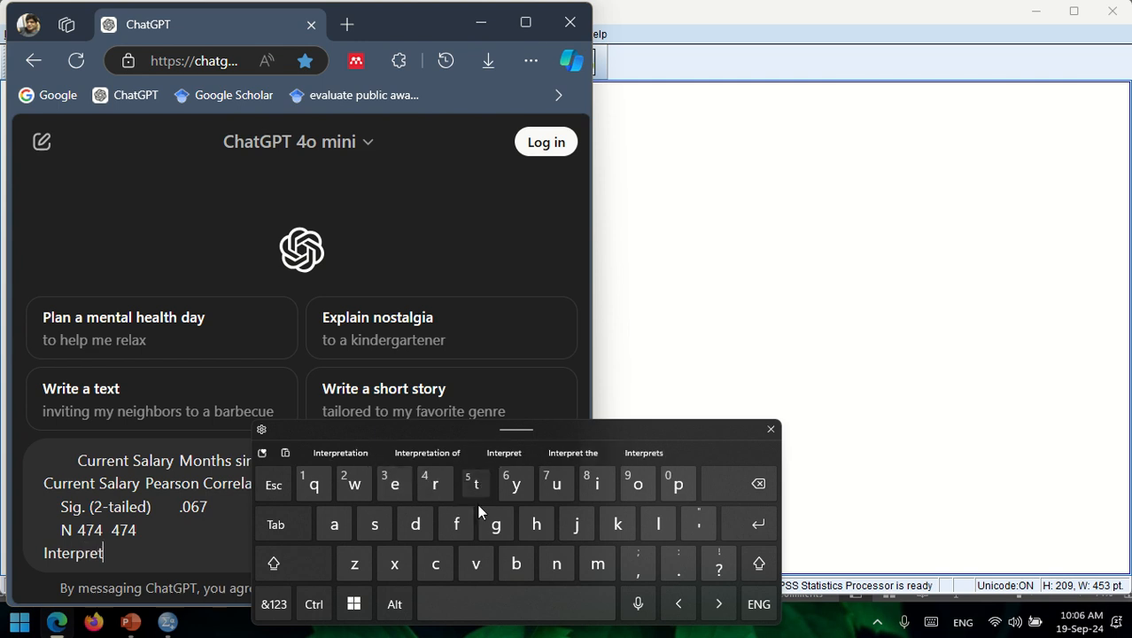
left_click(505, 607)
left_click(273, 563)
left_click(675, 483)
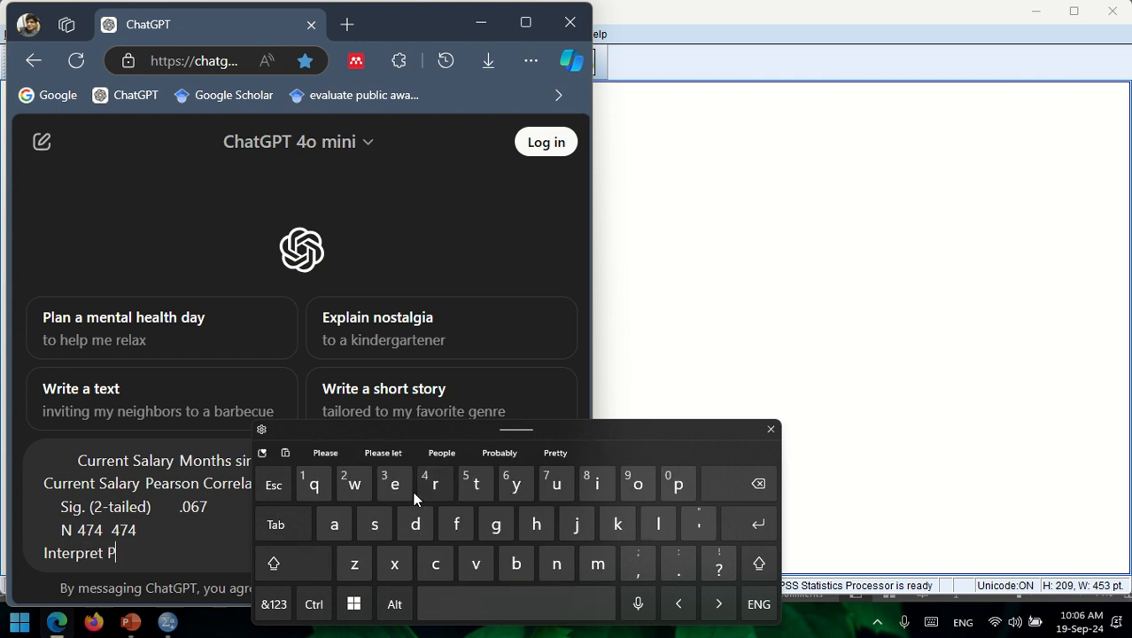
left_click(395, 484)
left_click(334, 526)
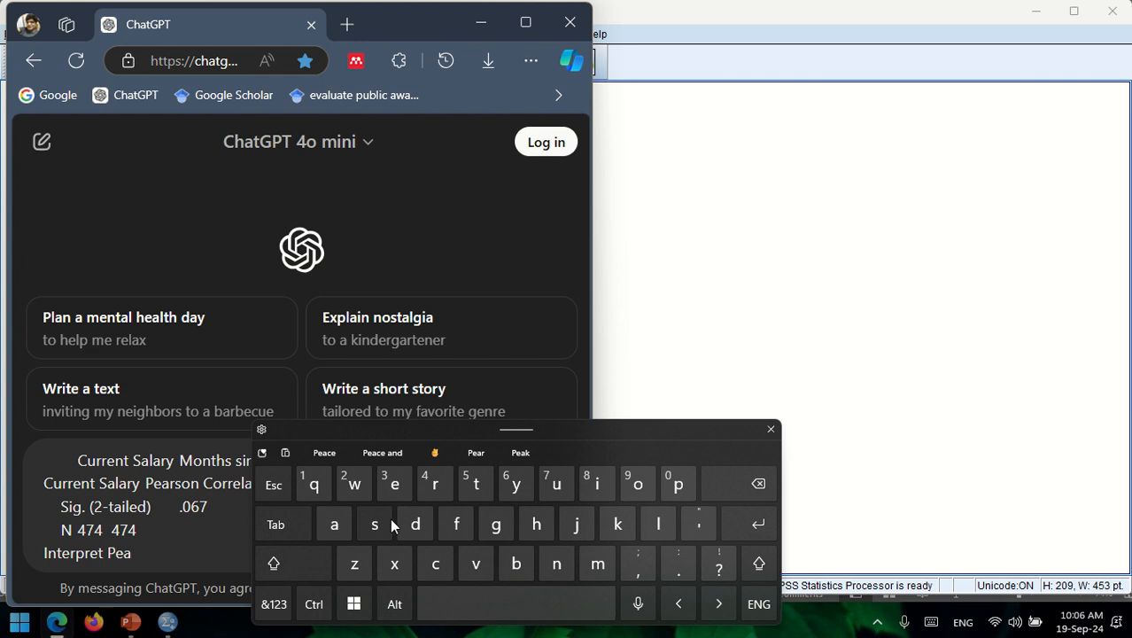
left_click(450, 495)
left_click(375, 524)
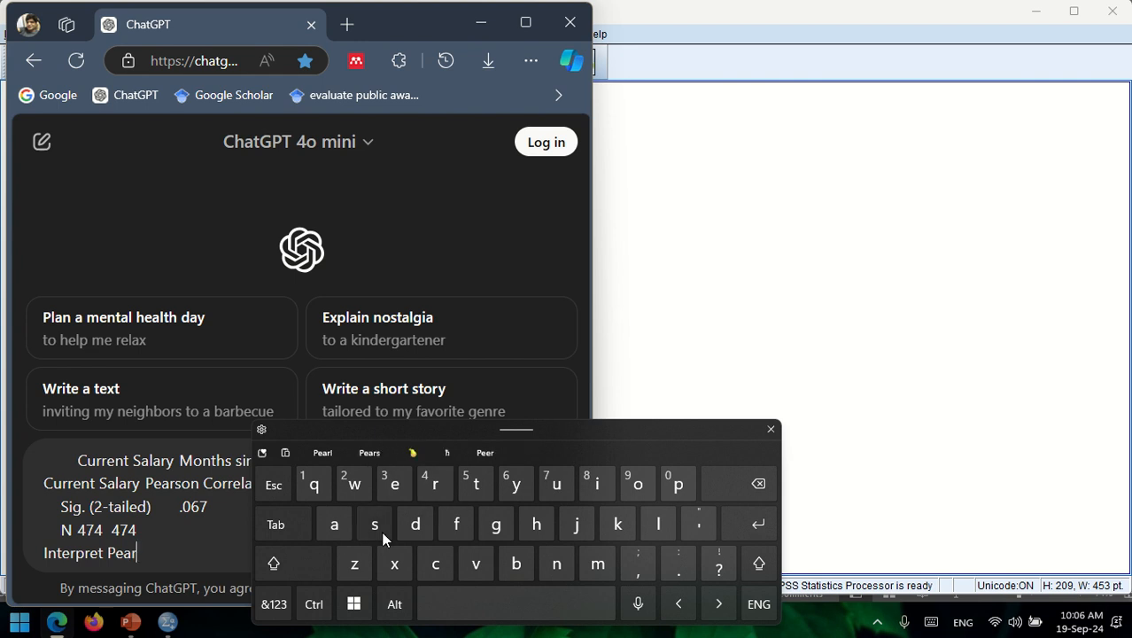
left_click(637, 484)
left_click(556, 564)
left_click(507, 606)
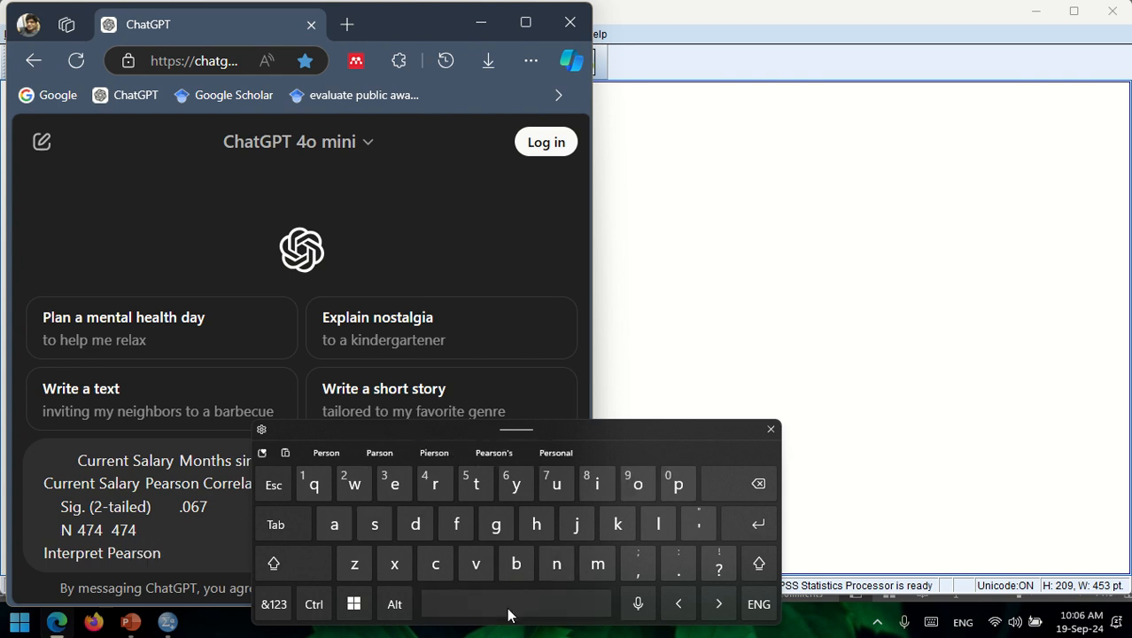
left_click(435, 564)
left_click(634, 488)
left_click(431, 487)
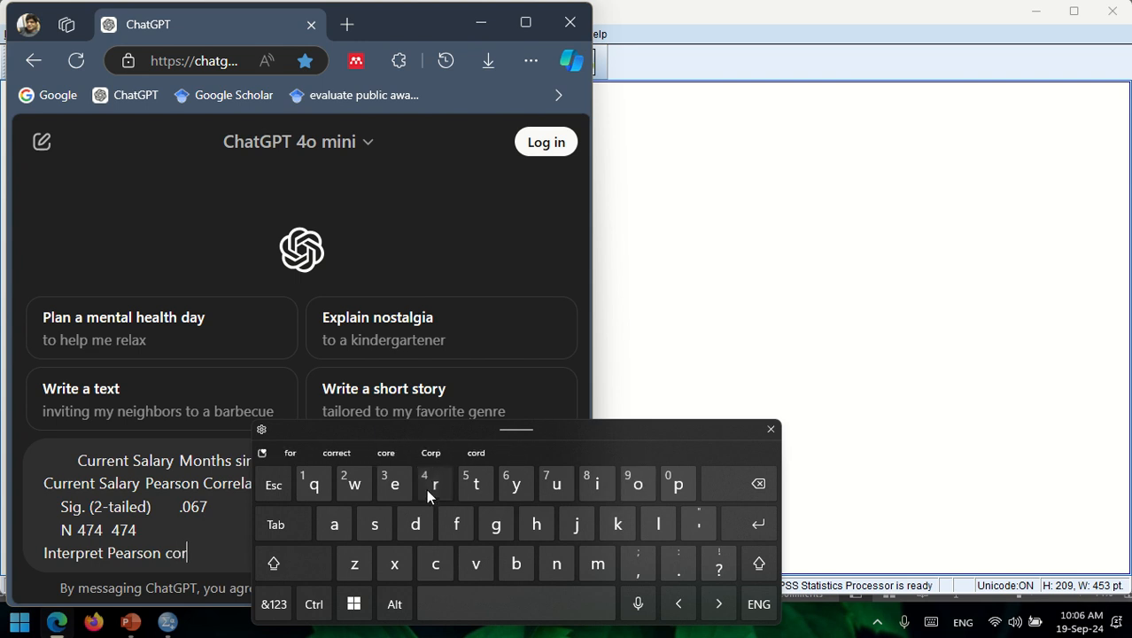
left_click(430, 487)
left_click(396, 483)
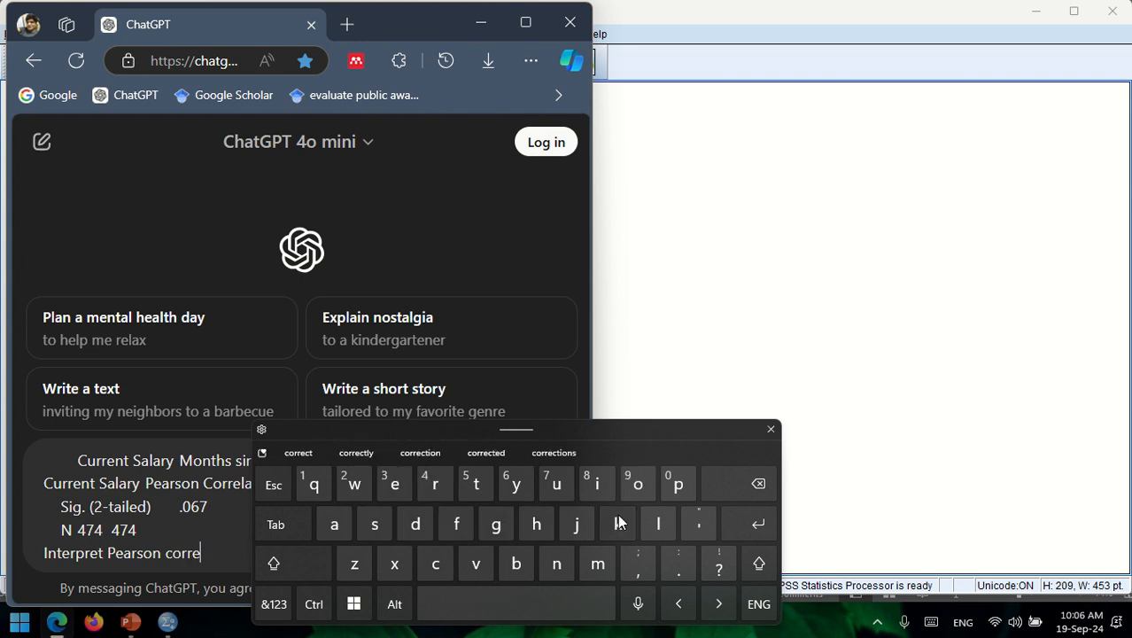
left_click(658, 524)
left_click(333, 525)
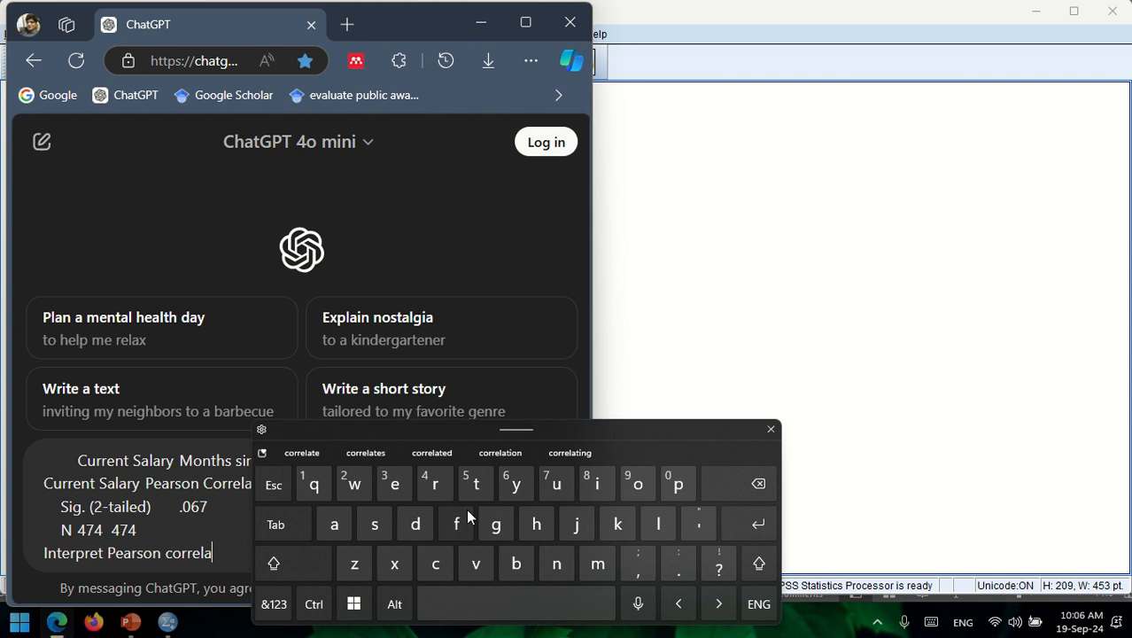
left_click(475, 483)
left_click(596, 487)
left_click(638, 483)
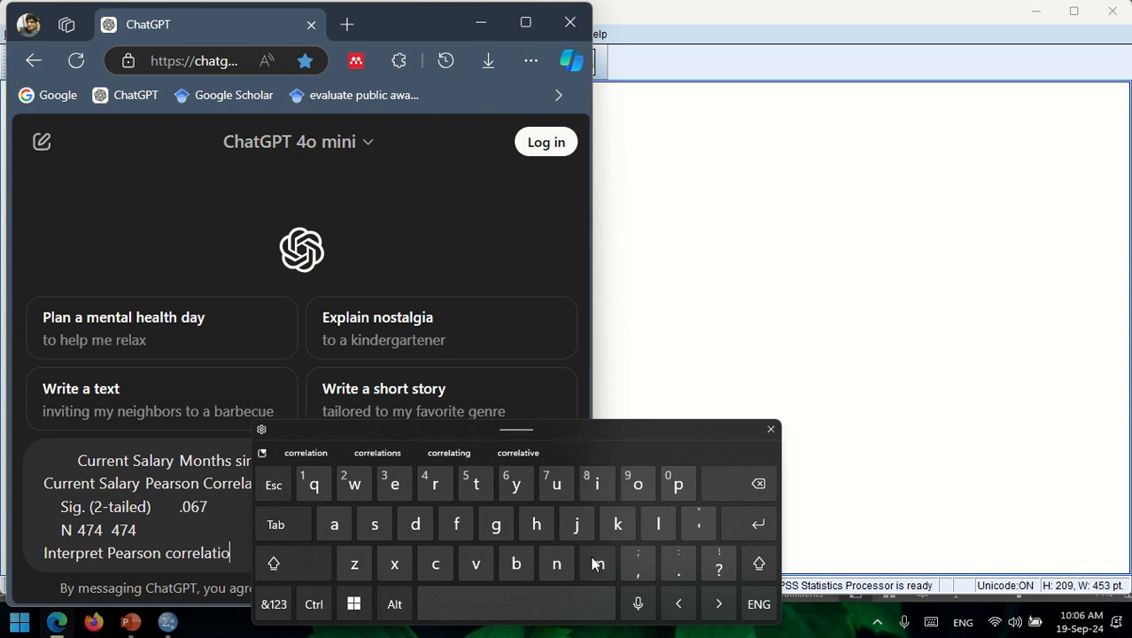
left_click(556, 564)
left_click(727, 521)
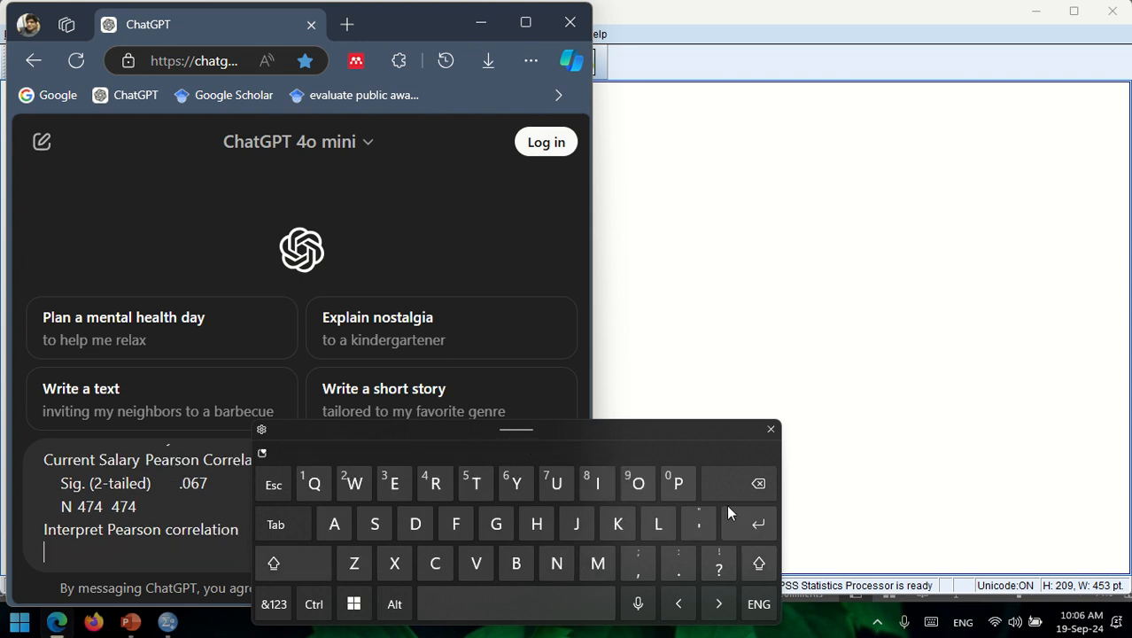
left_click(772, 433)
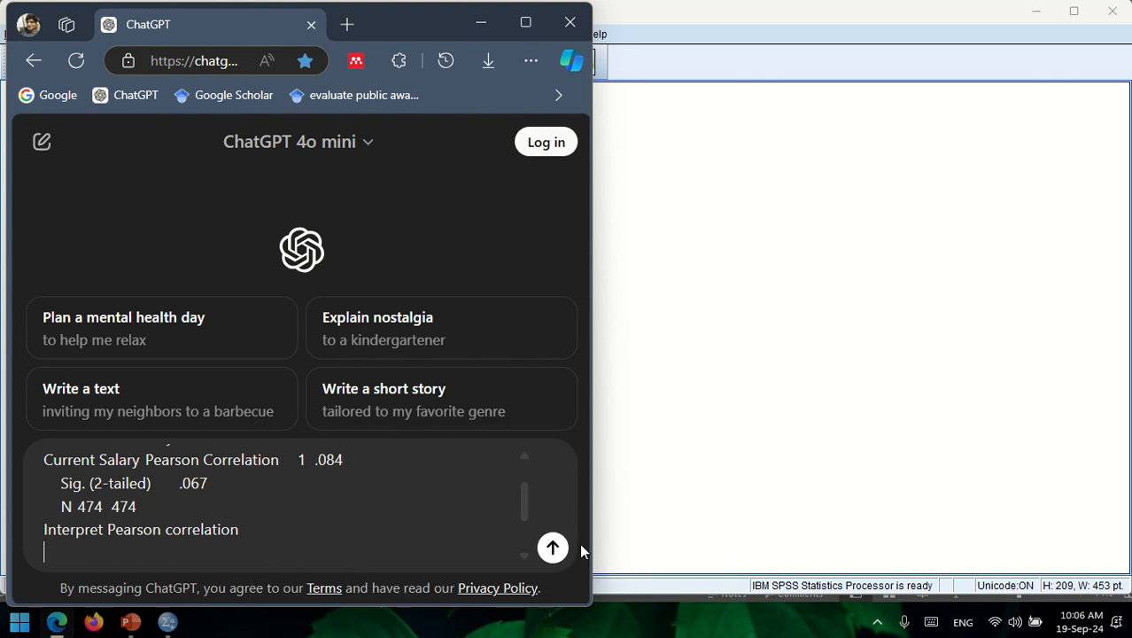
left_click(555, 546)
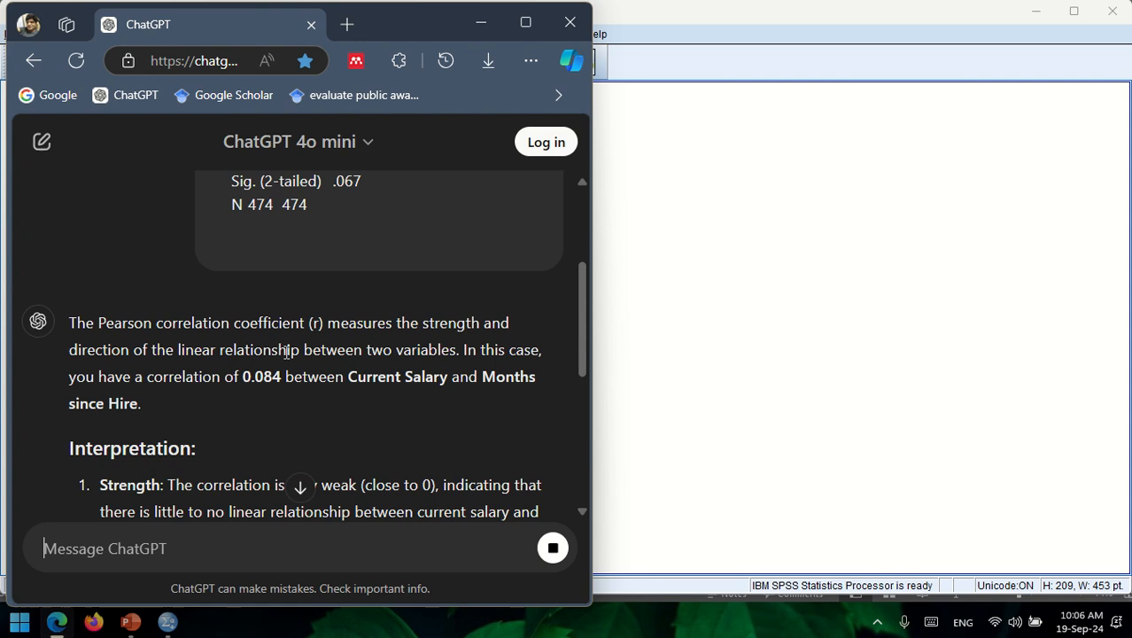
- Read ChatGPT's interpretation of the correlation's strength, direction, significance and sample size through to its conclusion, and return to the SPSS Statistics Viewer
scroll(286, 353, "down", 2)
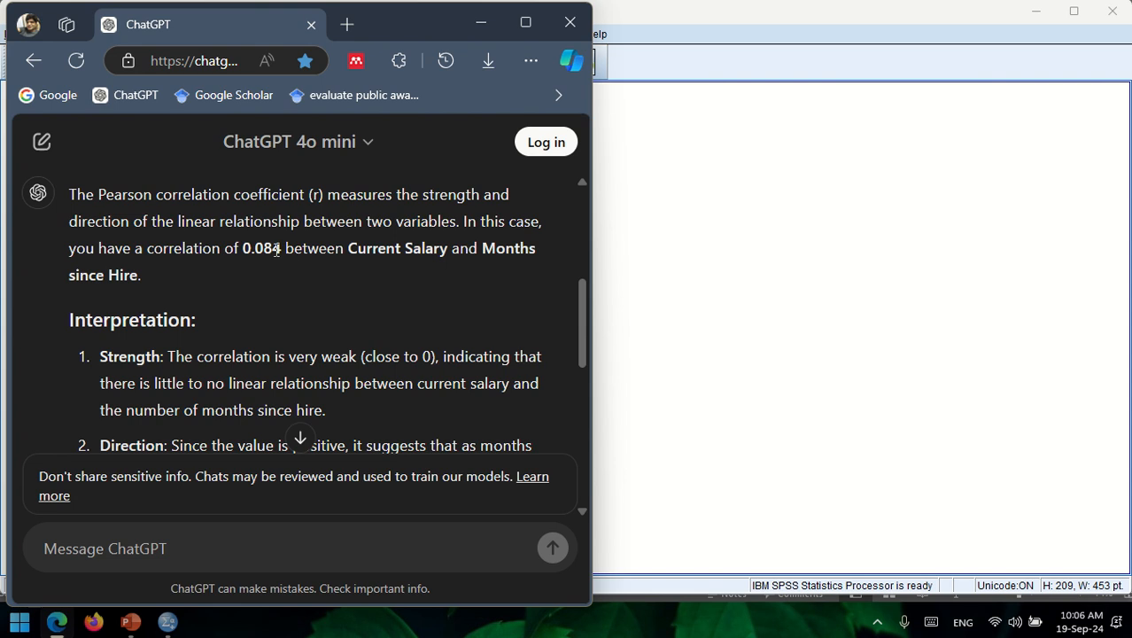
scroll(258, 324, "down", 3)
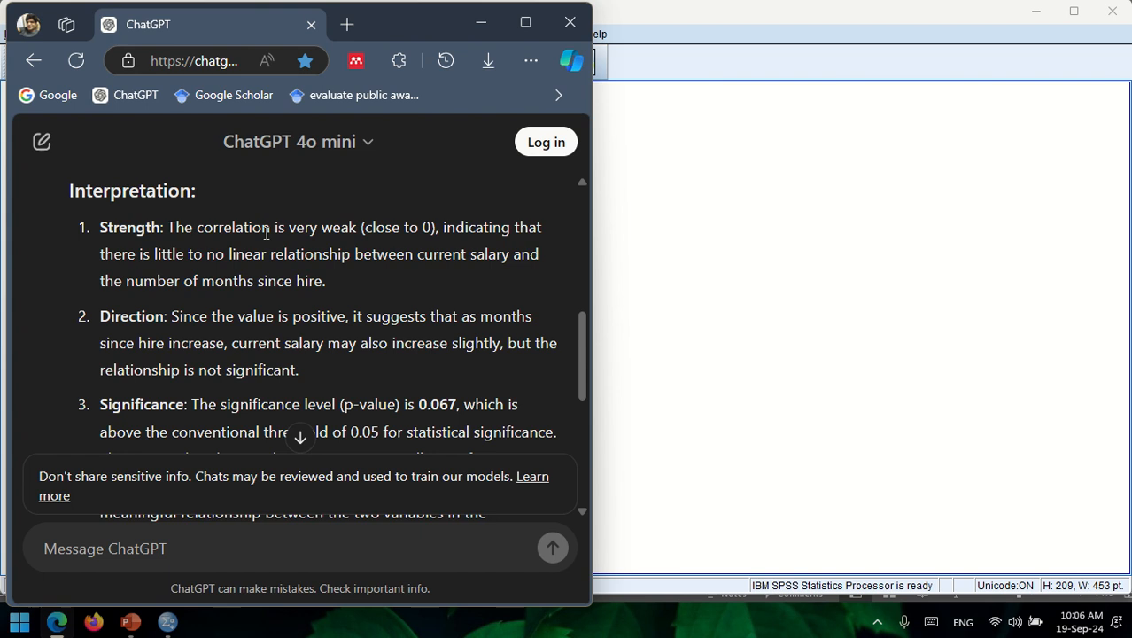
double_click(339, 227)
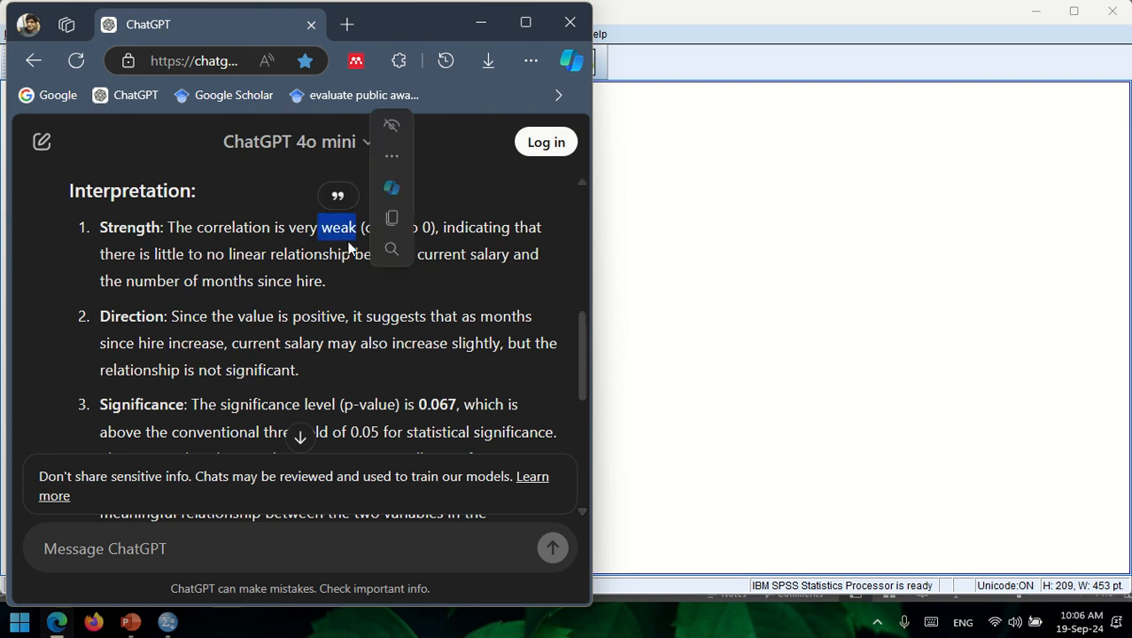
scroll(324, 322, "down", 6)
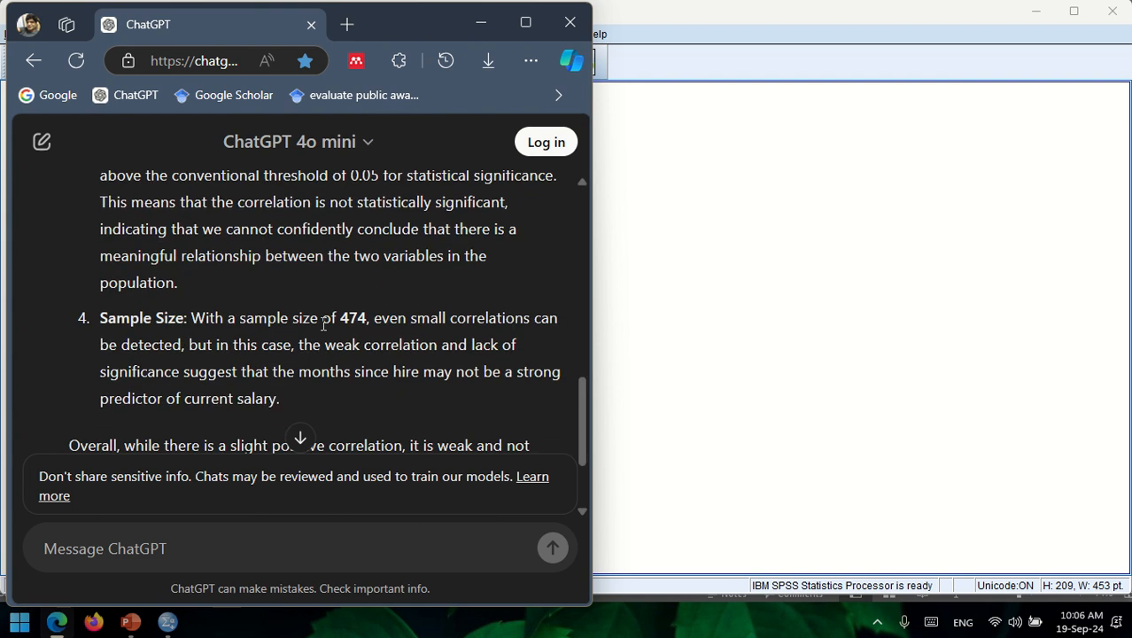
scroll(323, 324, "down", 3)
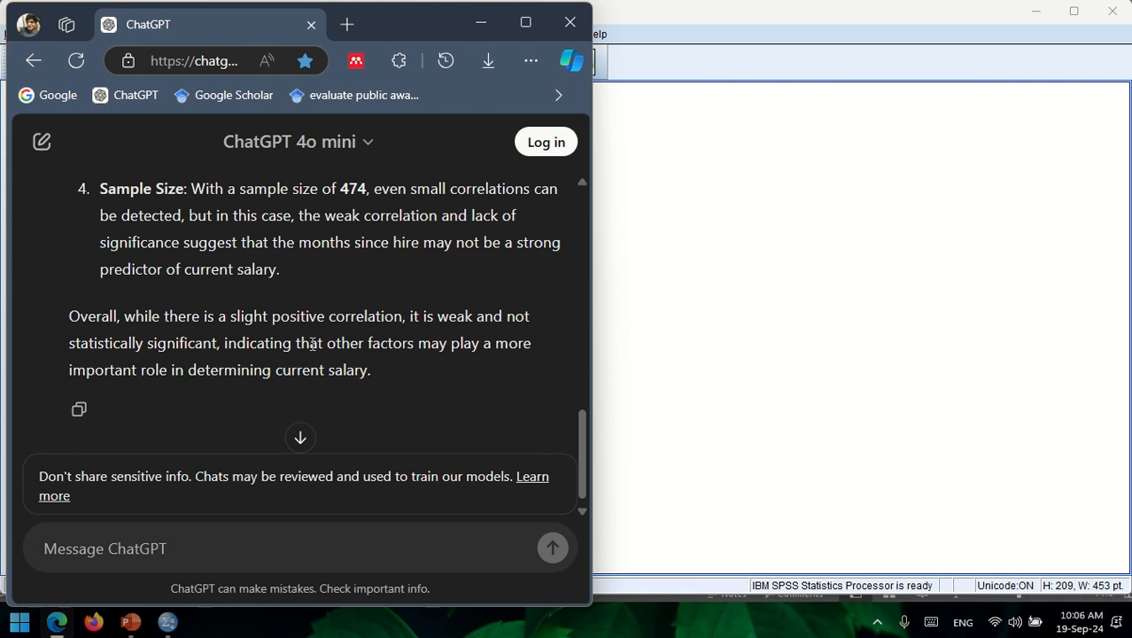
left_click_drag(271, 316, 364, 316)
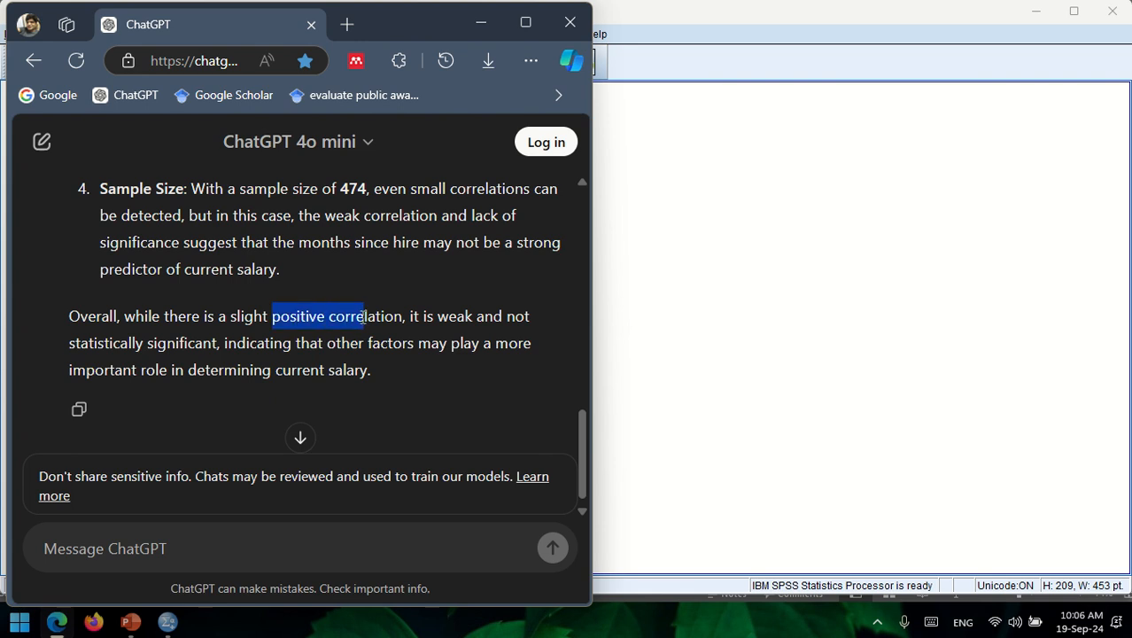
left_click(646, 387)
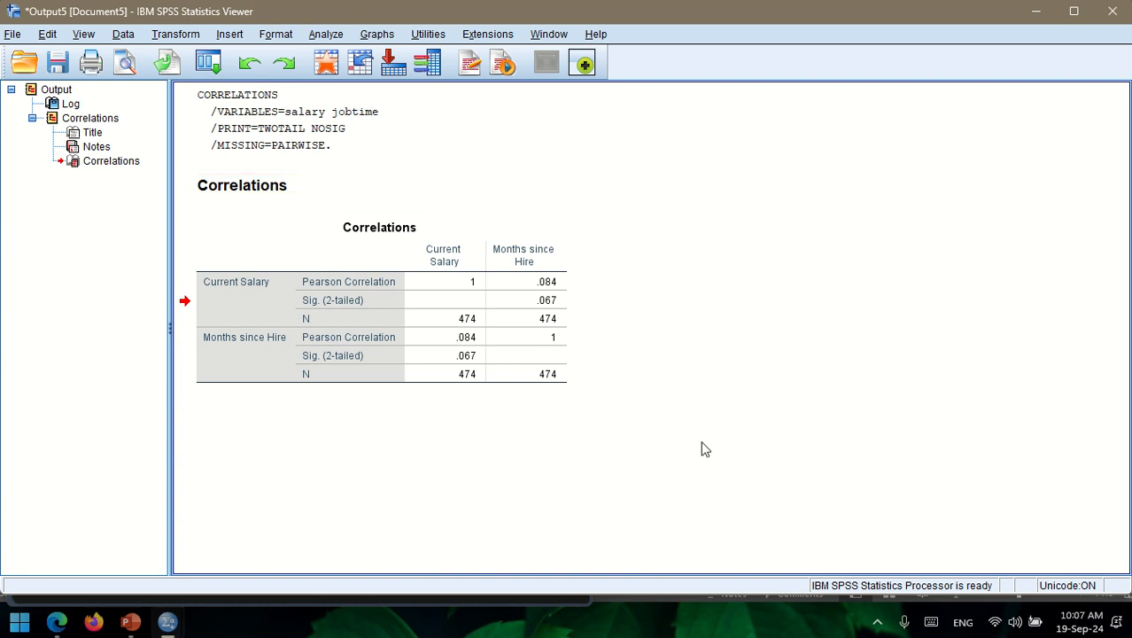
mouse_move(521, 9)
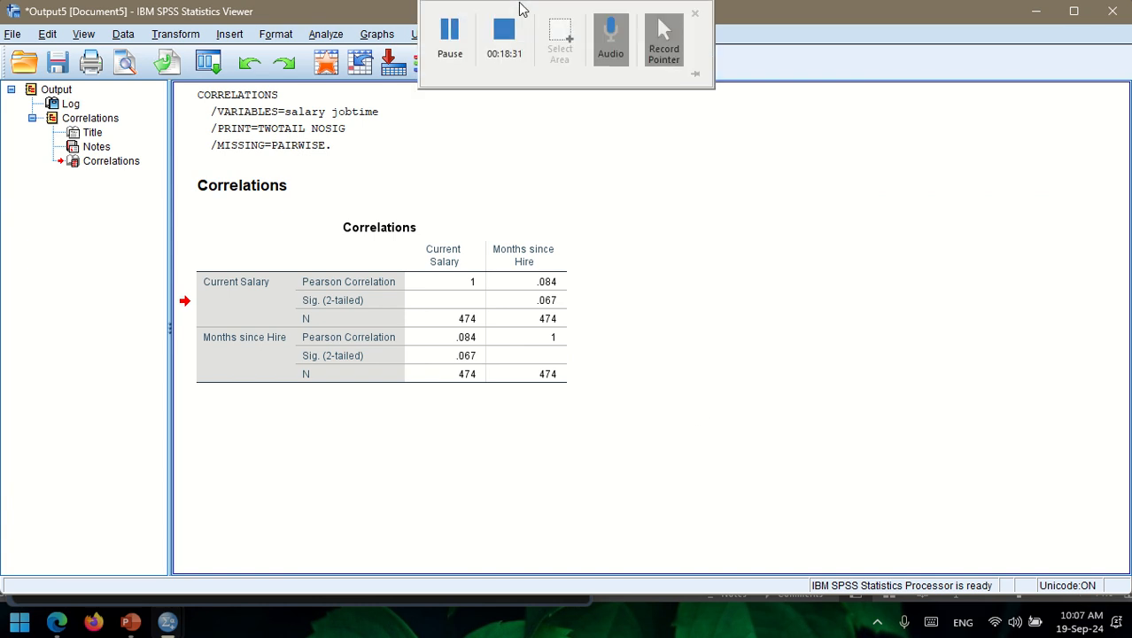